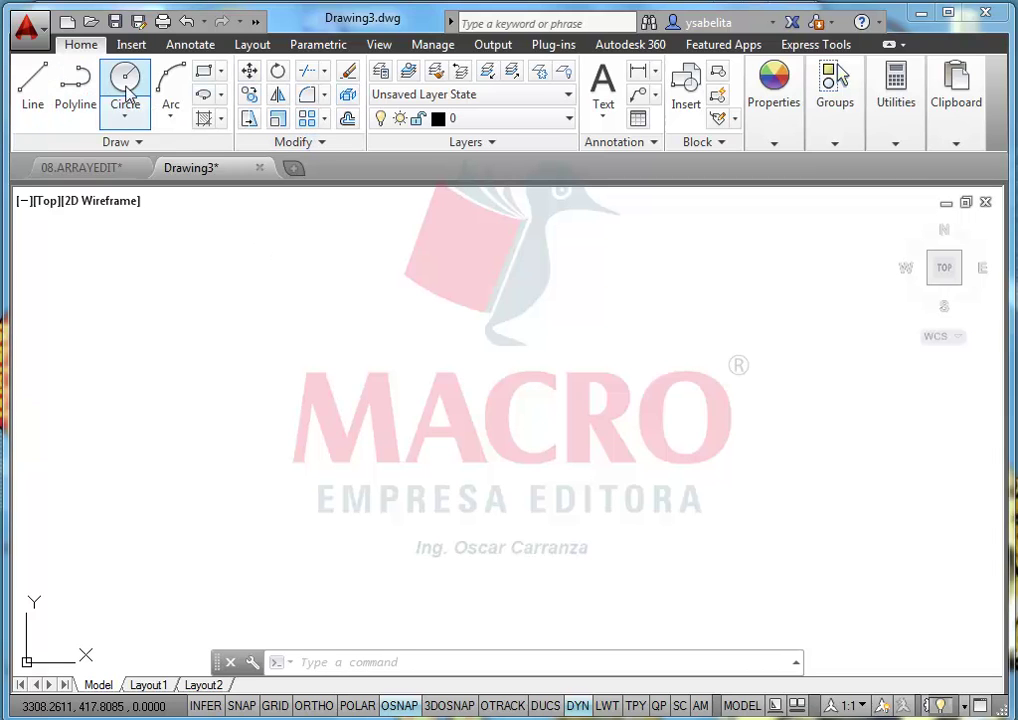
click(203, 365)
click(218, 418)
click(203, 74)
click(211, 416)
text(80)
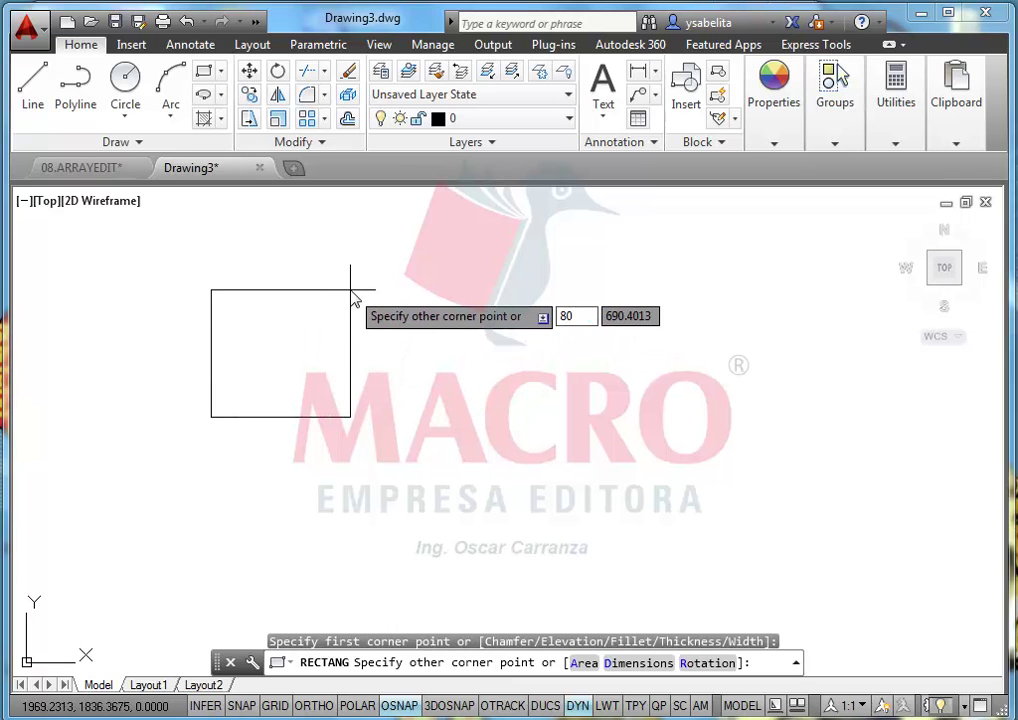
key(Tab)
text(6)
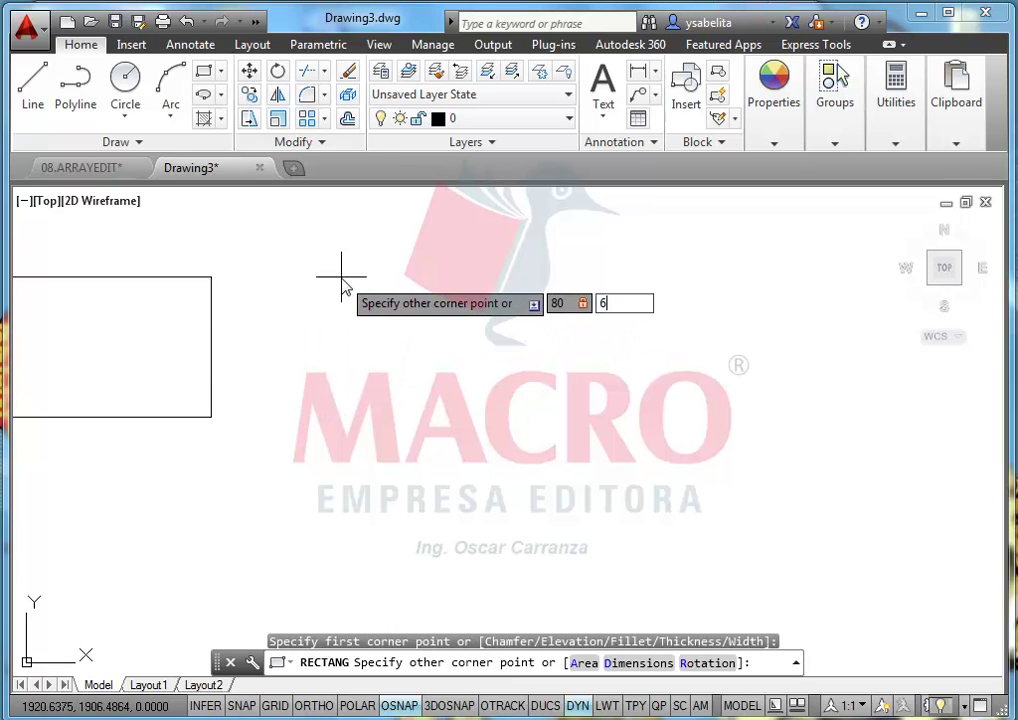
key(Return)
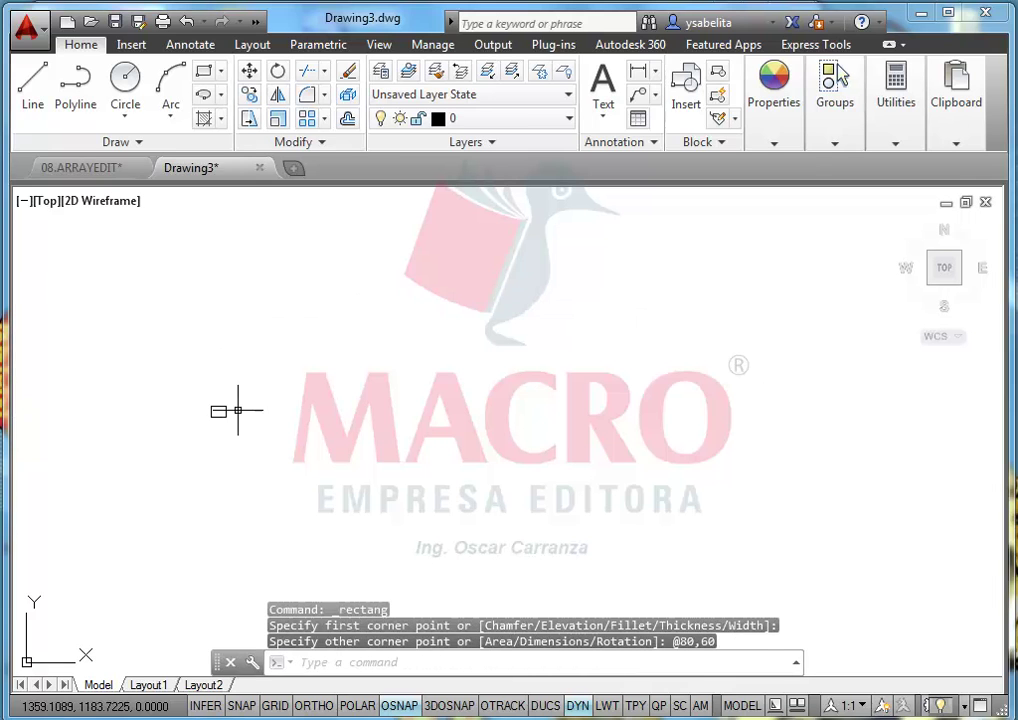
scroll(174, 410, up, 4)
middle_drag(294, 365, 214, 380)
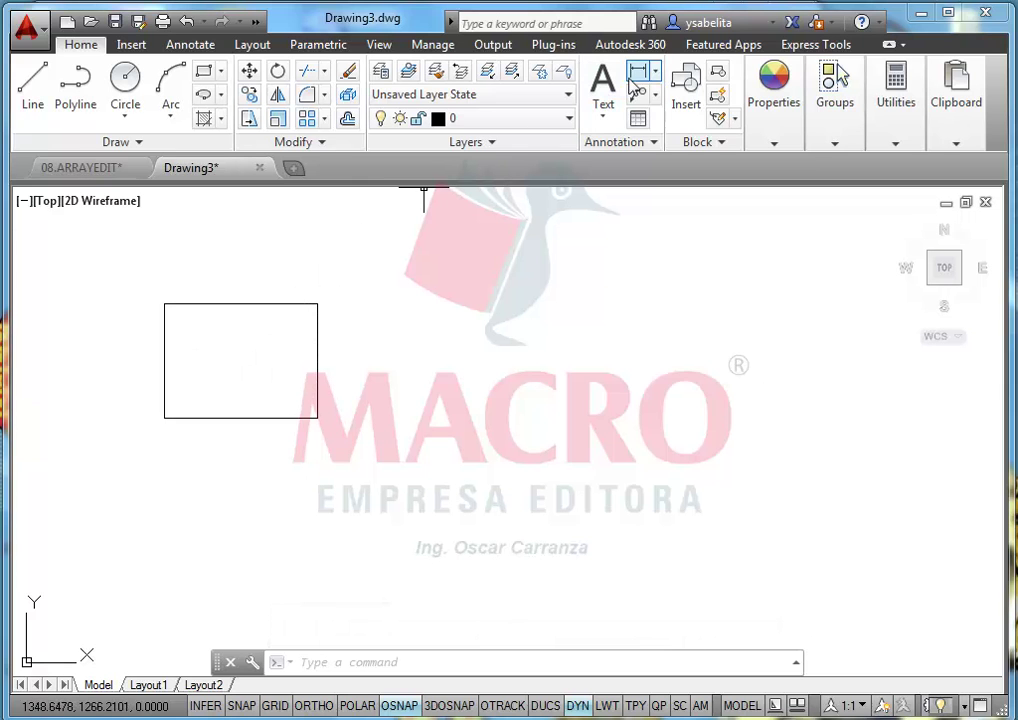
Step: Add linear dimensions to the rectangle: 80 above the top edge, 60 left of the left edge
key(Return)
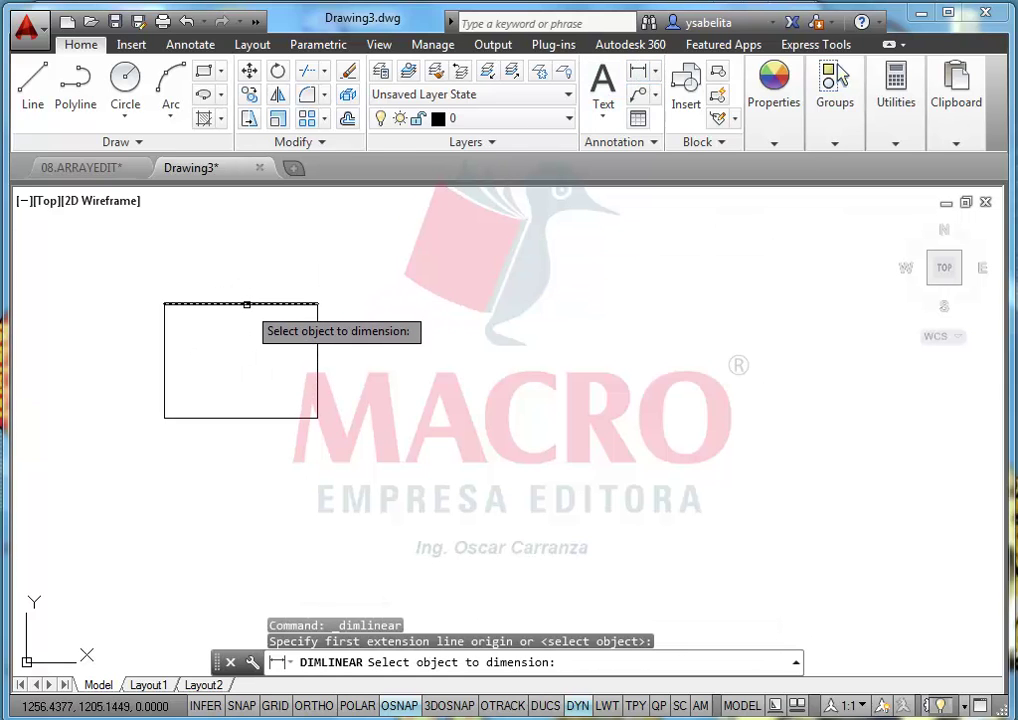
click(245, 302)
click(243, 285)
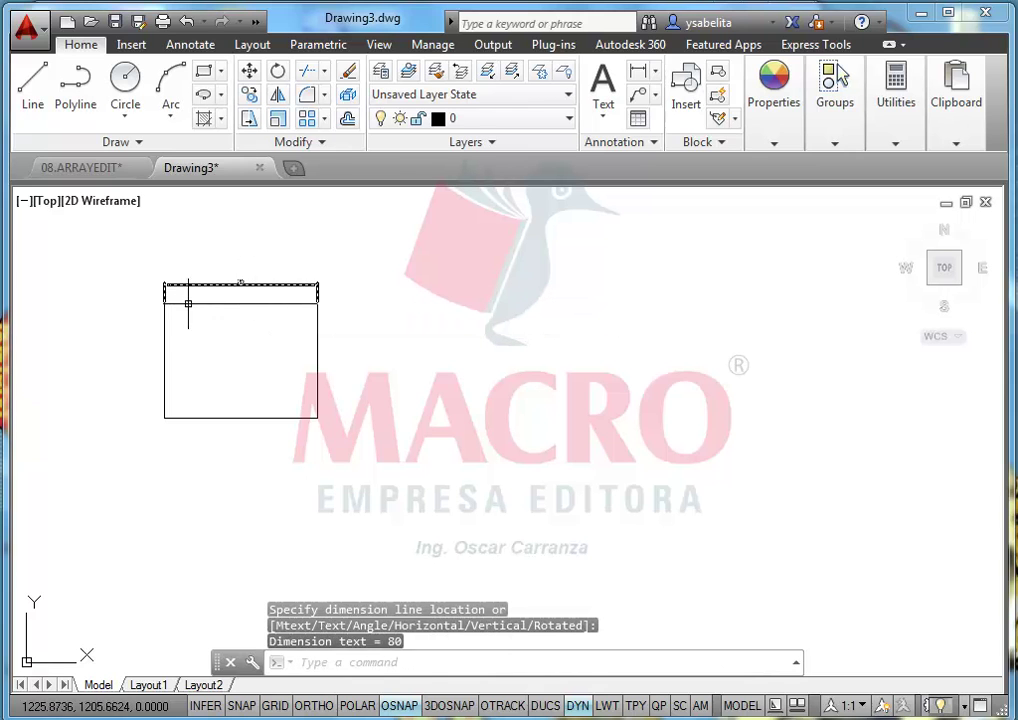
right_click(185, 318)
click(206, 328)
key(Return)
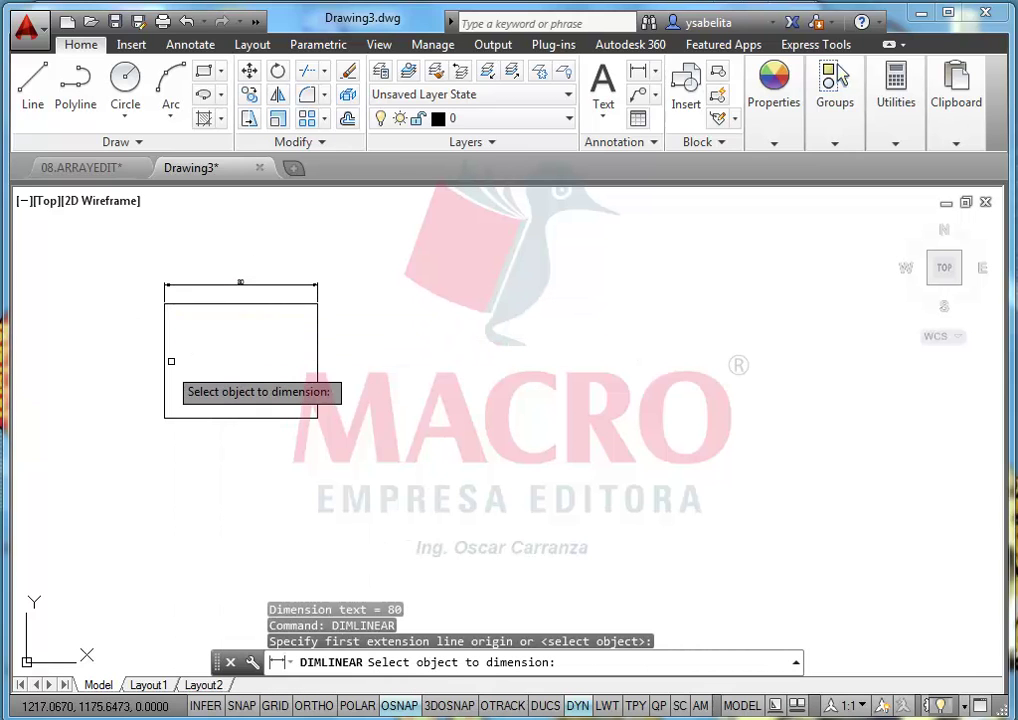
click(164, 370)
click(146, 354)
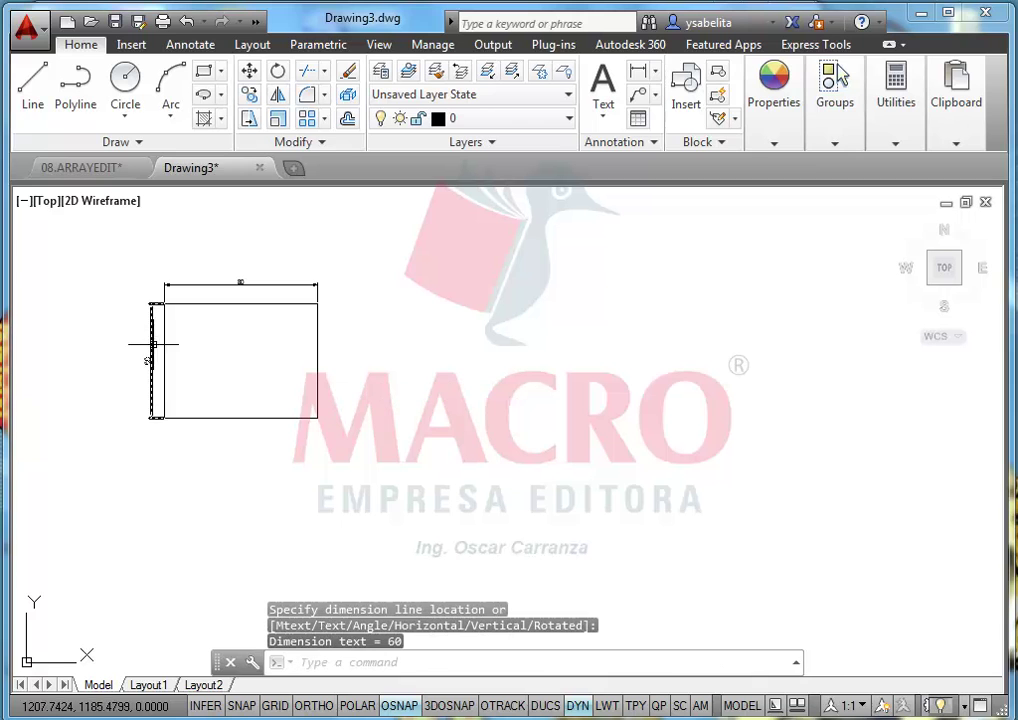
scroll(153, 342, up, 2)
scroll(240, 297, up, 2)
mouse_move(245, 291)
middle_down()
mouse_move(318, 304)
mouse_move(332, 318)
mouse_move(310, 333)
mouse_move(268, 329)
middle_up()
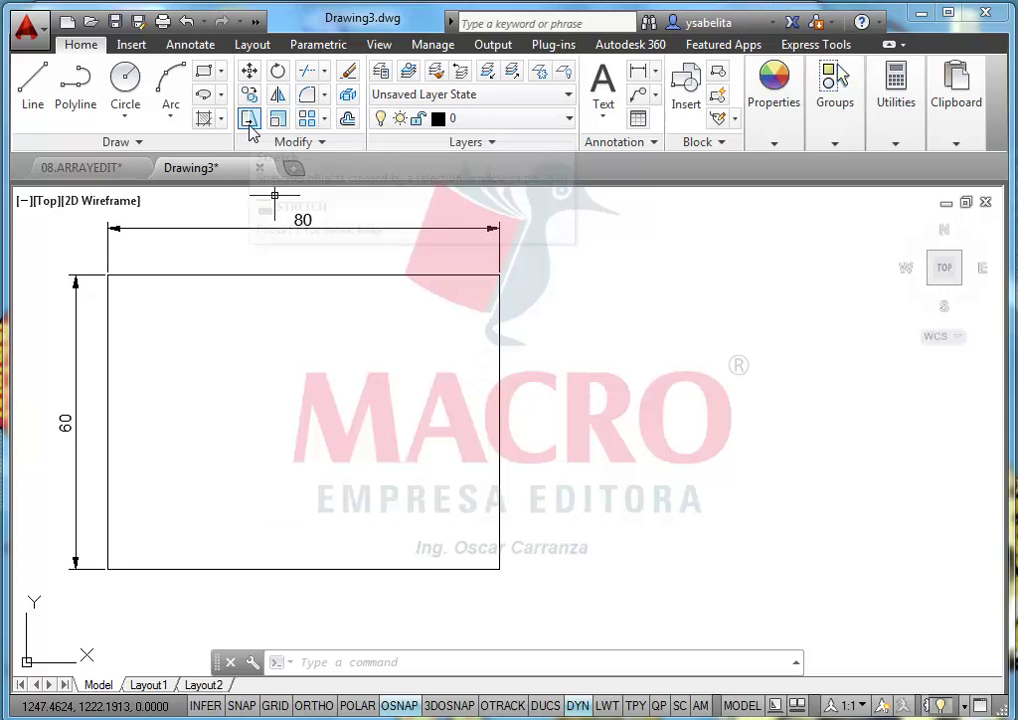
Step: Stretch the right edge 20 units horizontally so the top dimension updates from 80 to 100
click(250, 121)
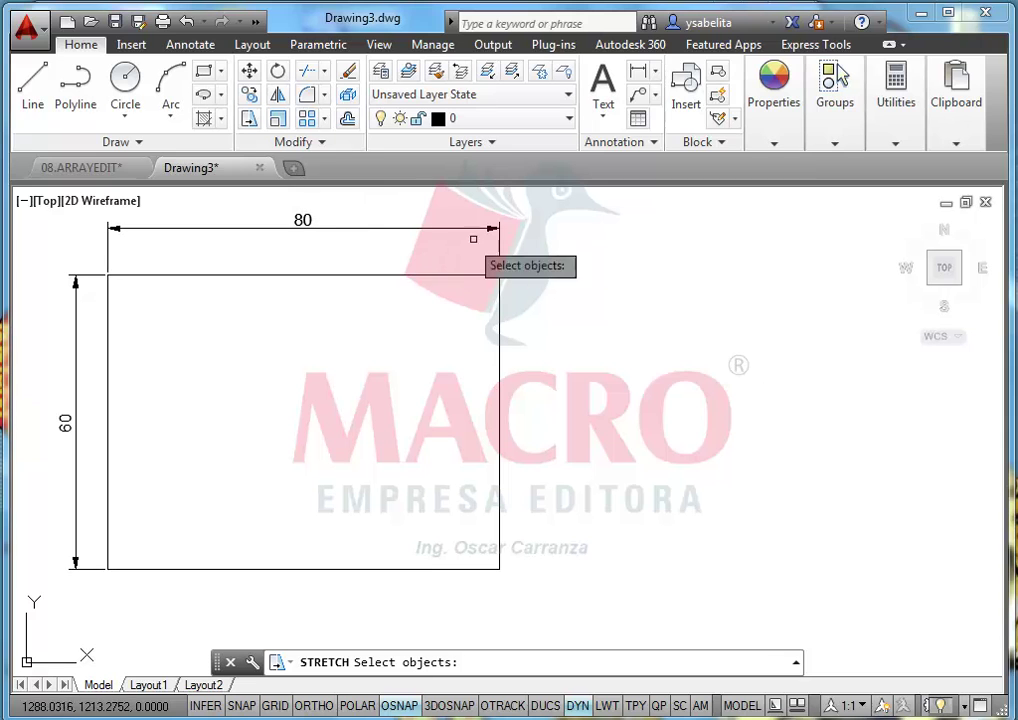
click(584, 224)
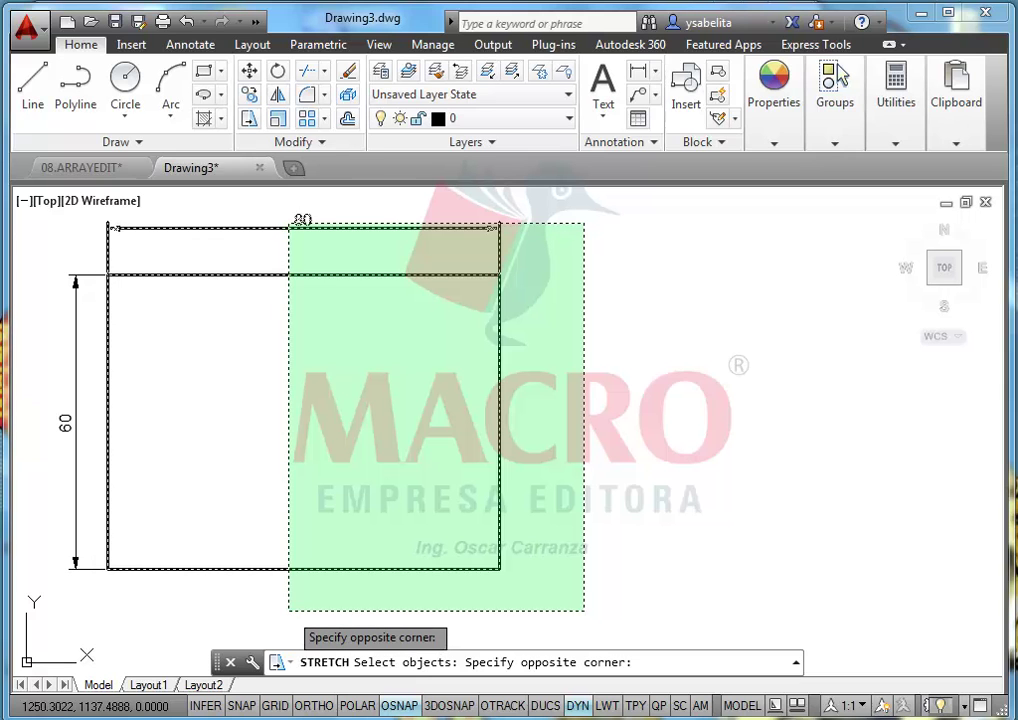
click(288, 605)
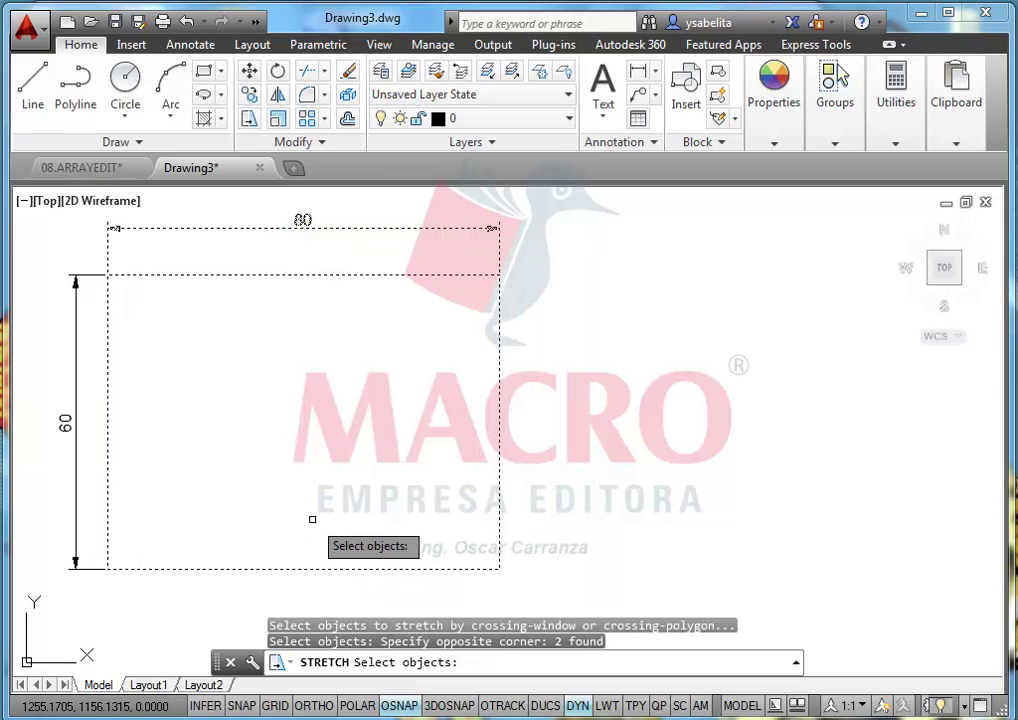
key(Return)
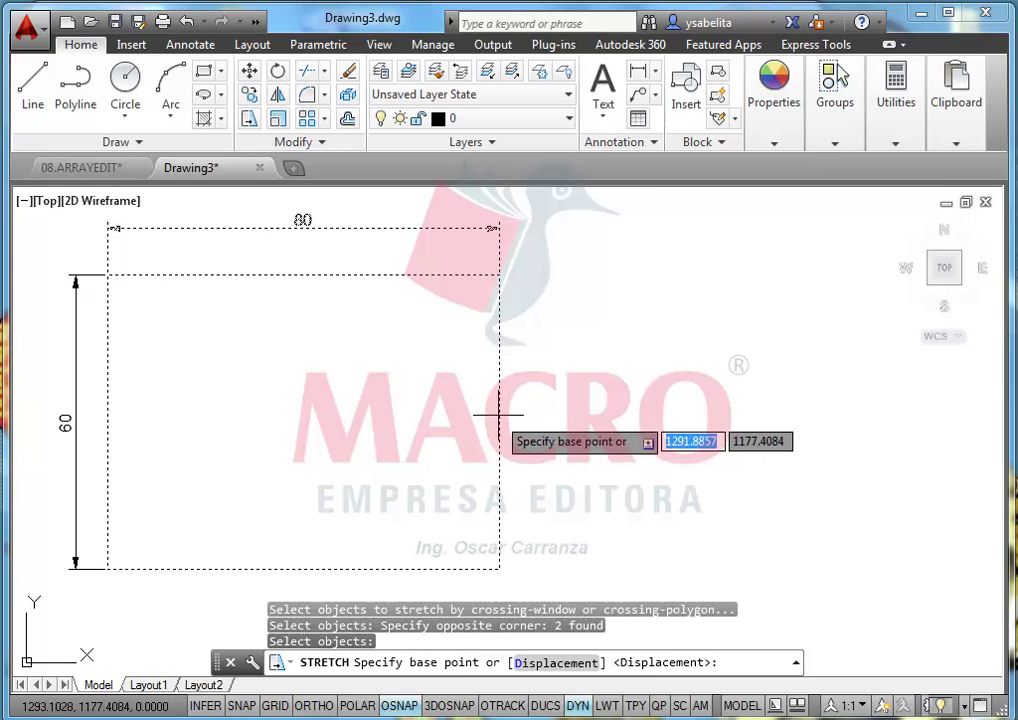
click(499, 421)
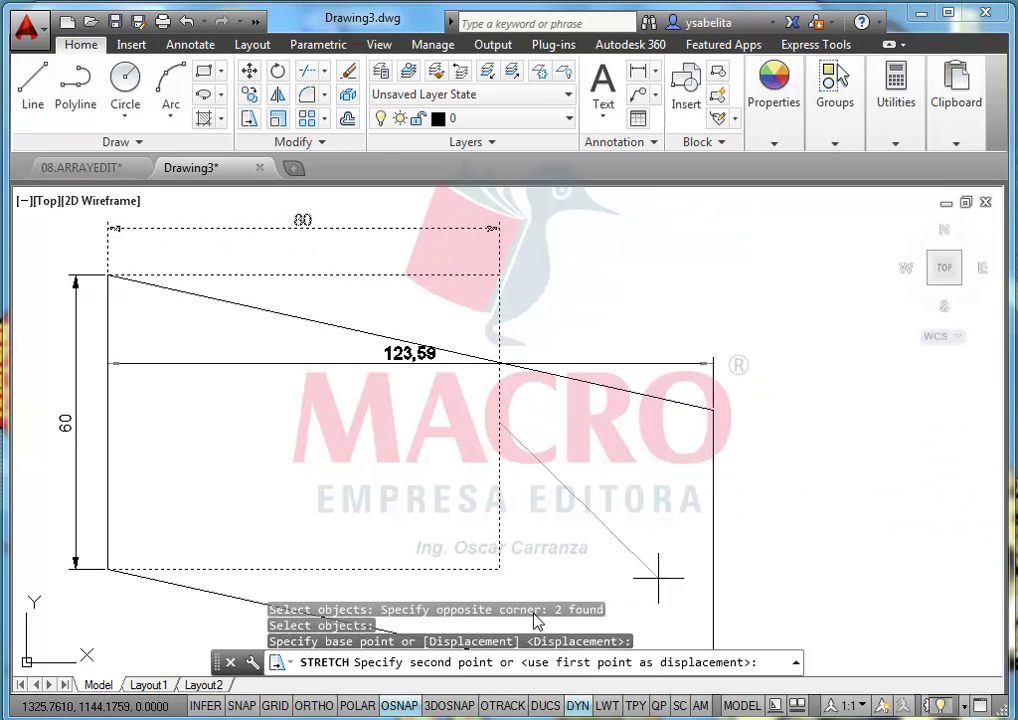
click(330, 706)
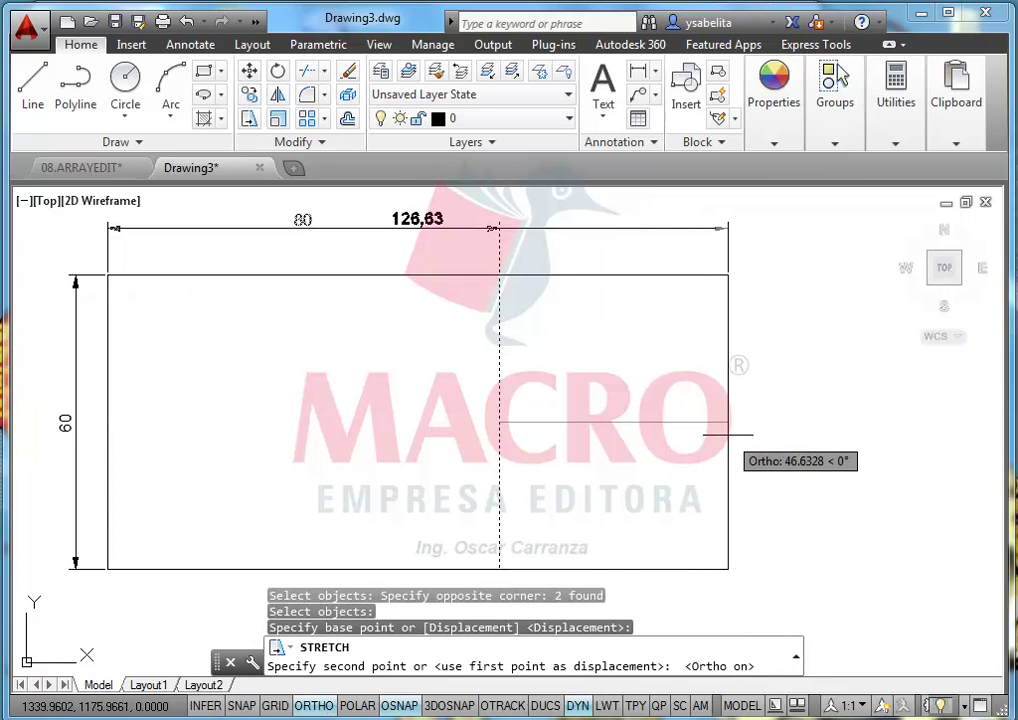
text(20)
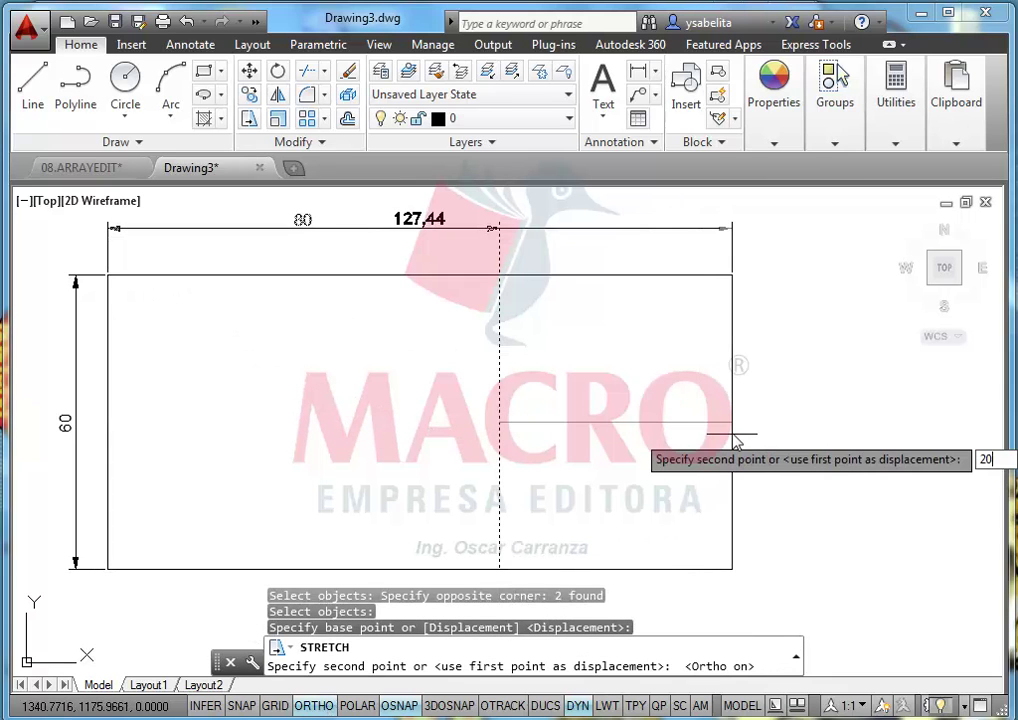
key(Return)
scroll(470, 437, down, 1)
mouse_move(404, 445)
middle_down()
mouse_move(443, 506)
mouse_move(449, 407)
middle_up()
scroll(431, 477, down, 1)
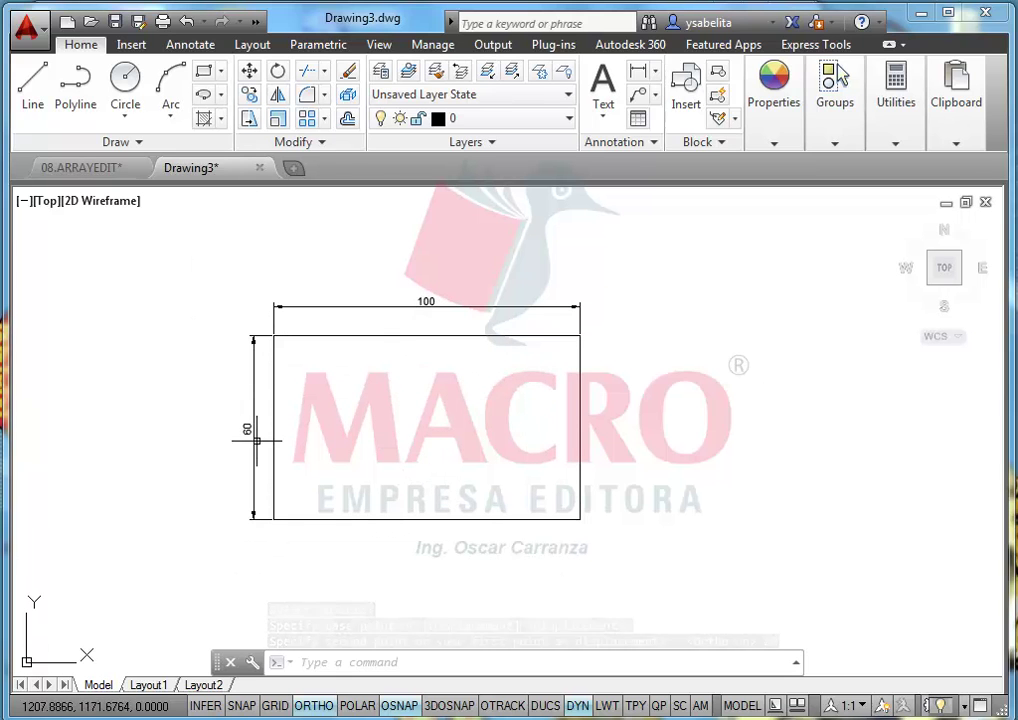
scroll(250, 432, up, 3)
scroll(245, 425, down, 1)
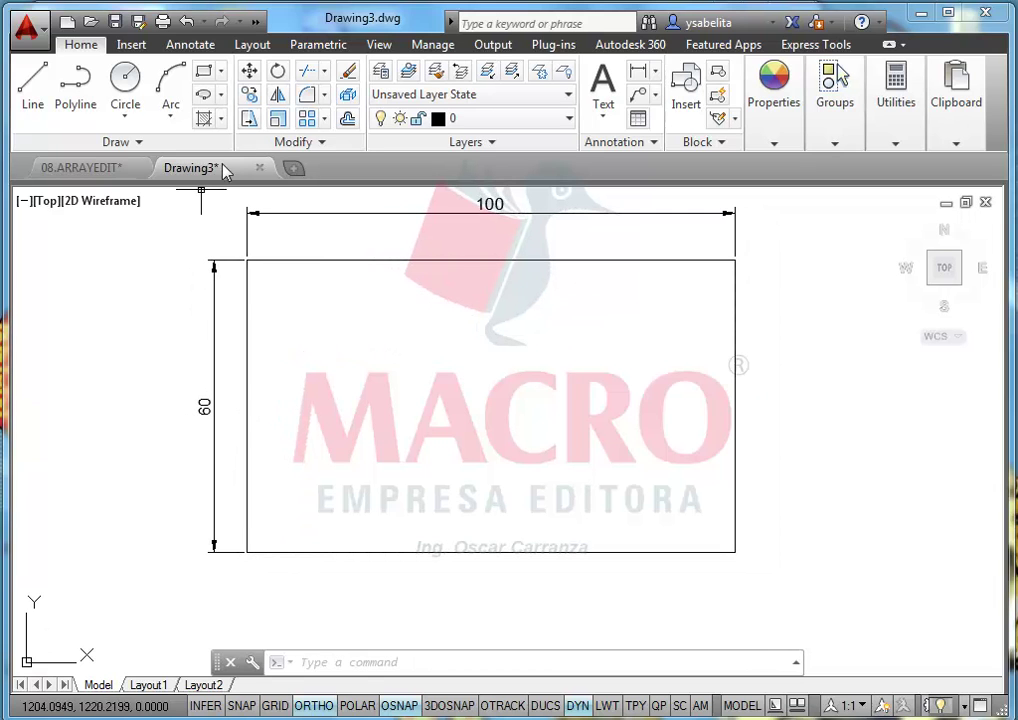
Step: Stretch the bottom edge up 15 units, changing the height dimension from 60 to 45
click(248, 119)
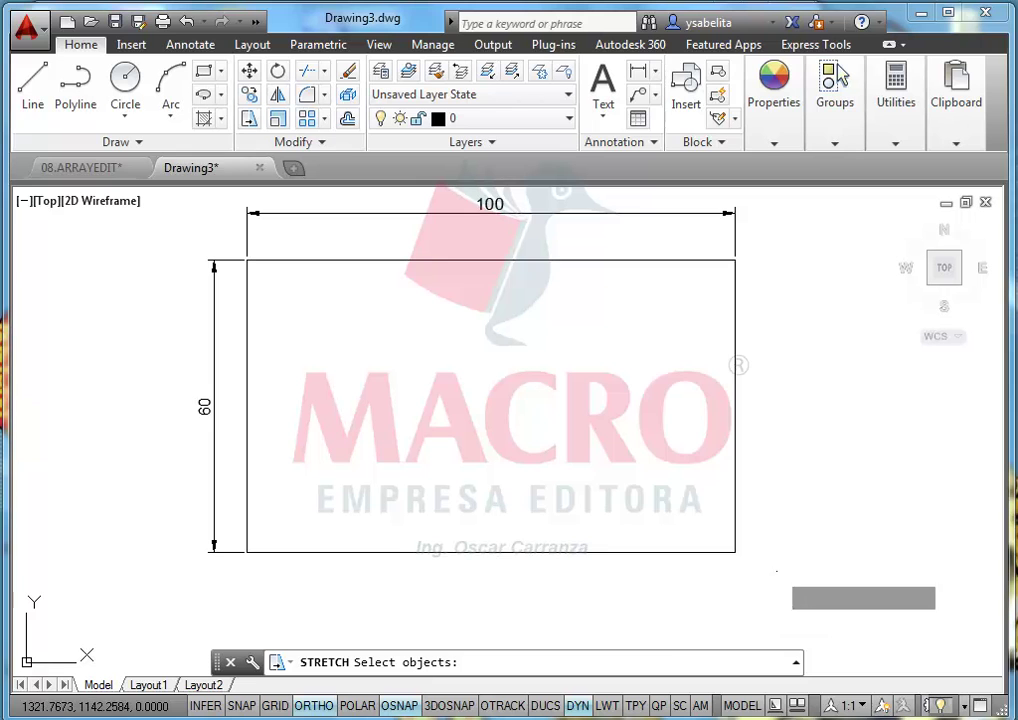
click(776, 570)
click(183, 450)
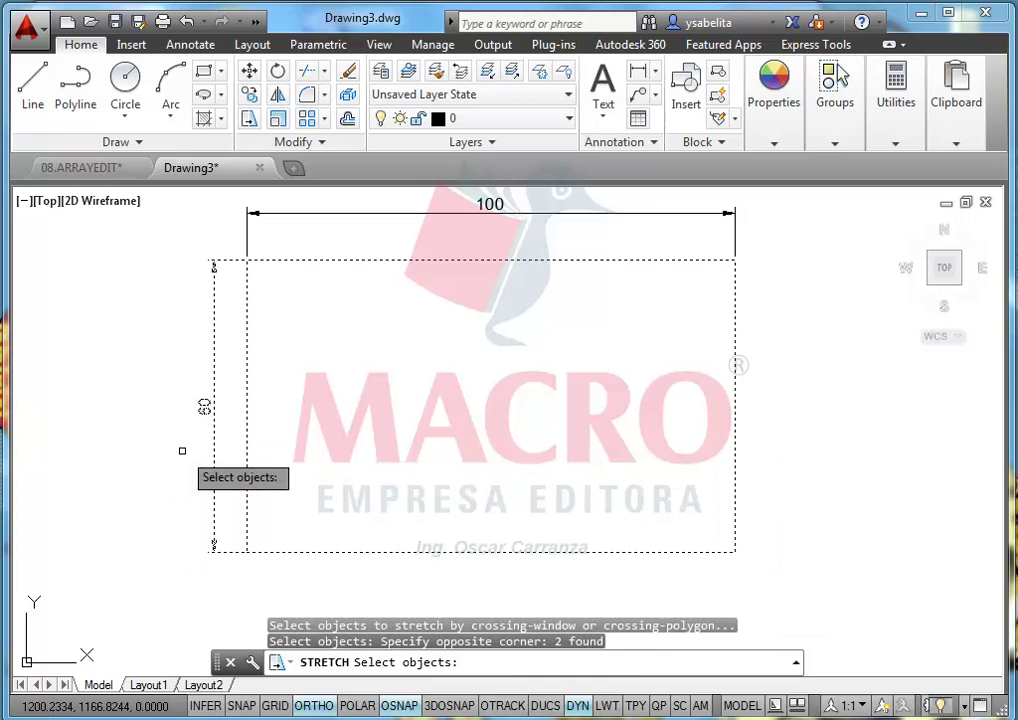
key(Return)
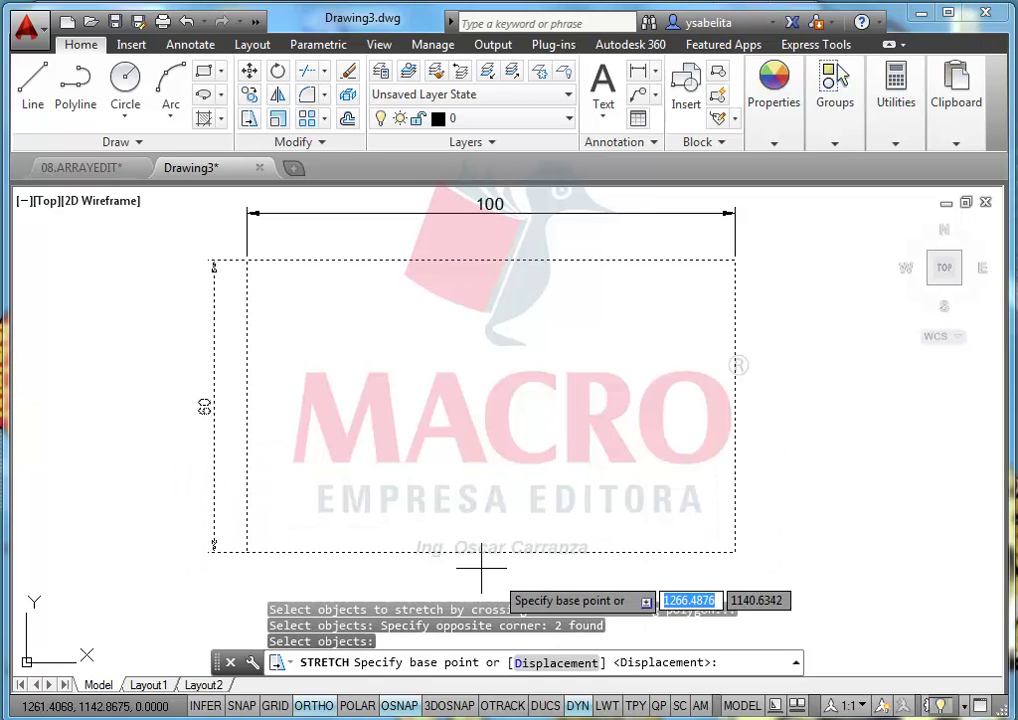
click(491, 551)
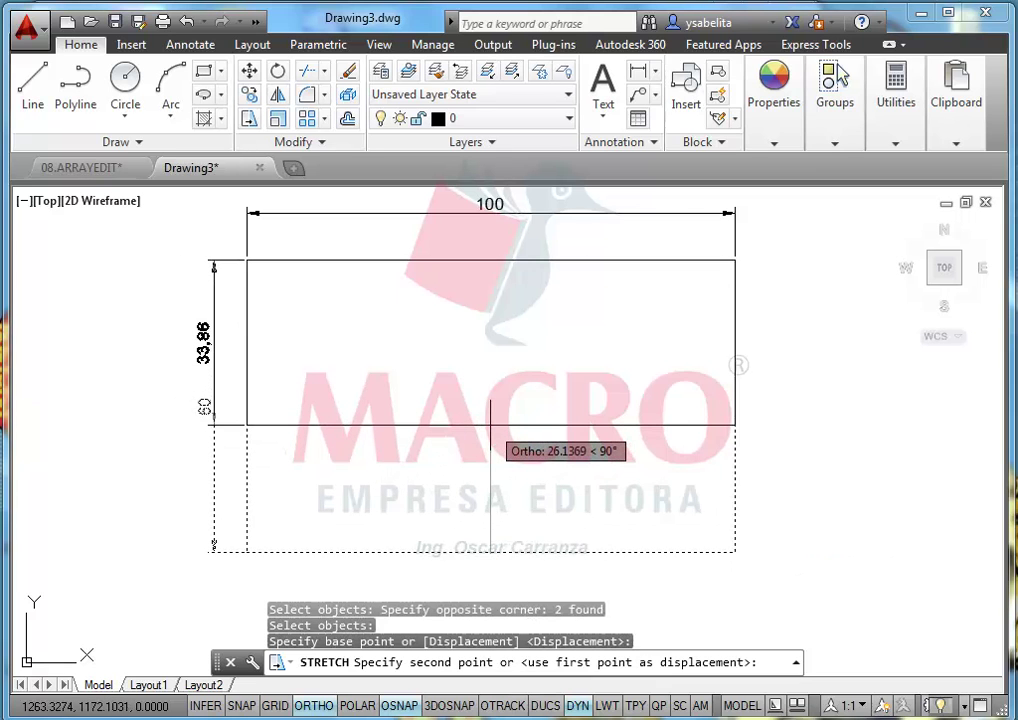
text(15)
key(Return)
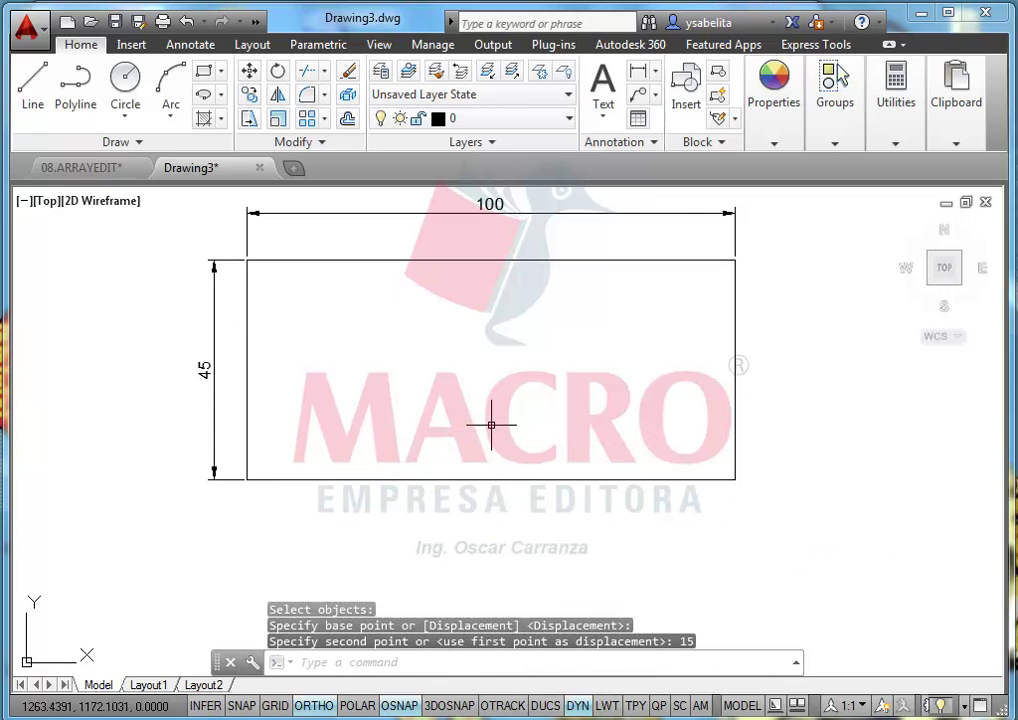
scroll(492, 452, down, 2)
middle_drag(454, 466, 313, 451)
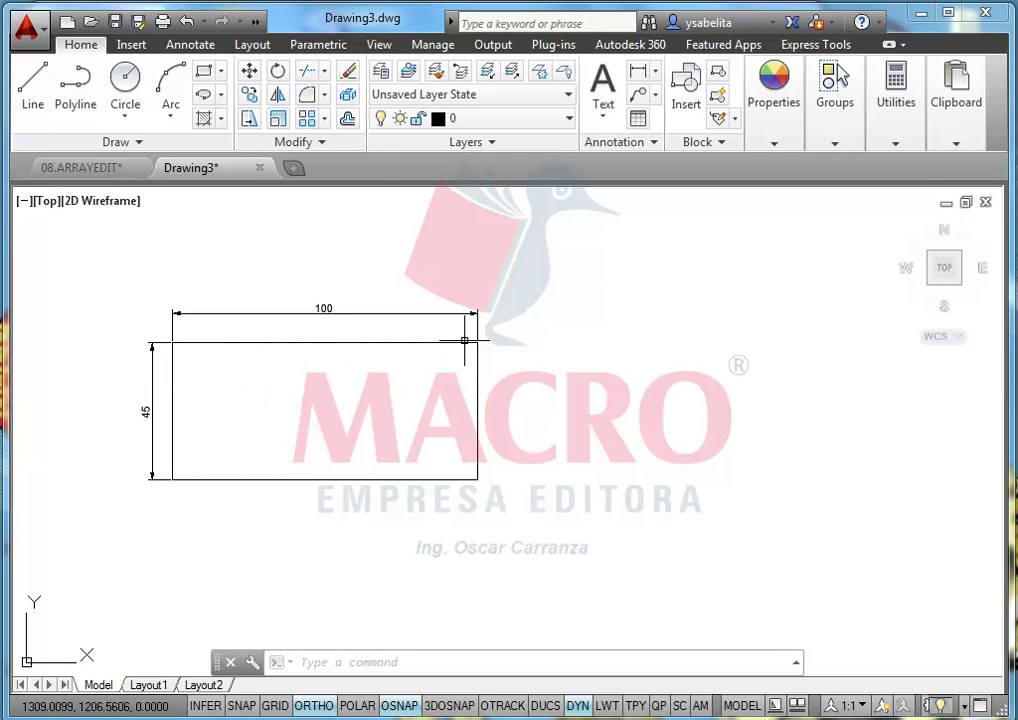
Step: Stretch the right edge 20 units left, bringing the width dimension from 100 back to 80
click(249, 119)
click(563, 270)
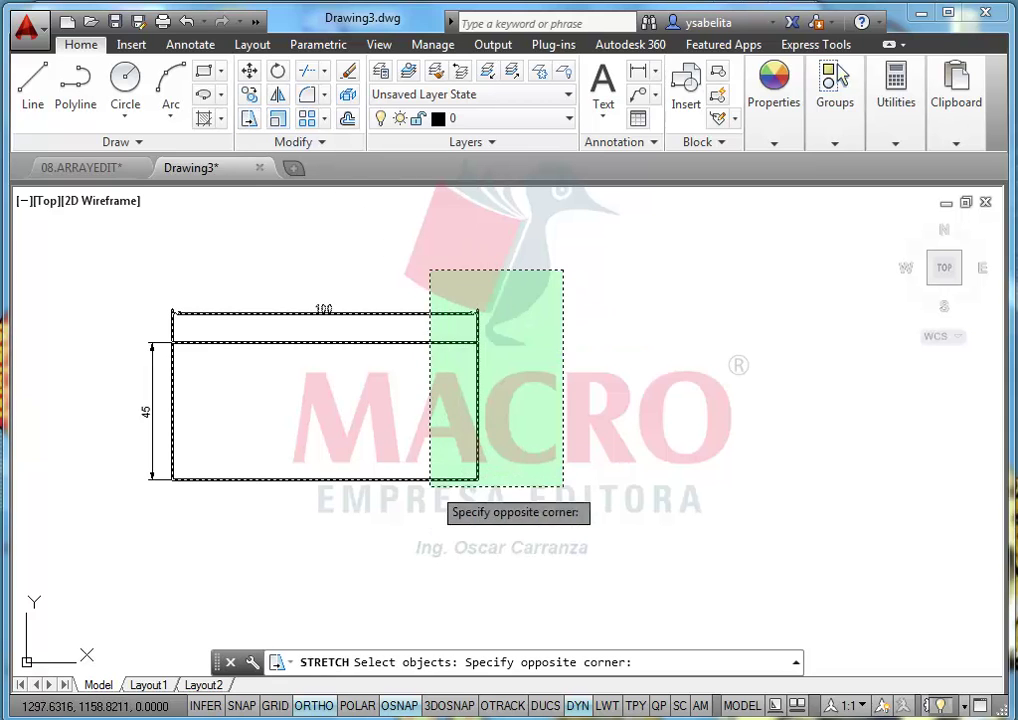
click(430, 487)
key(Return)
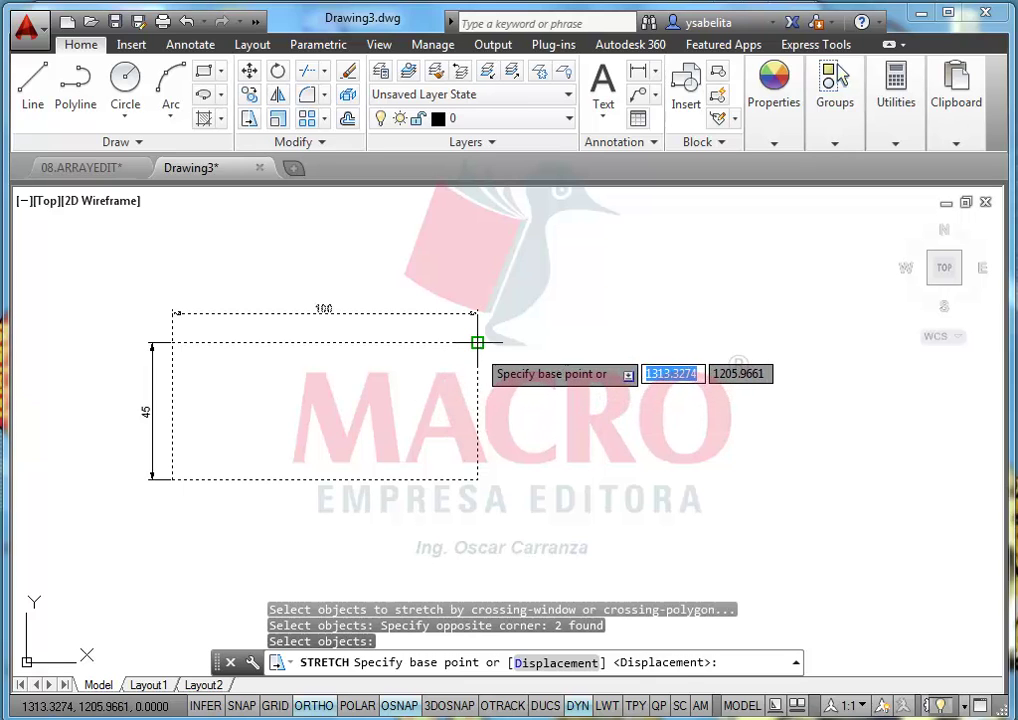
click(477, 343)
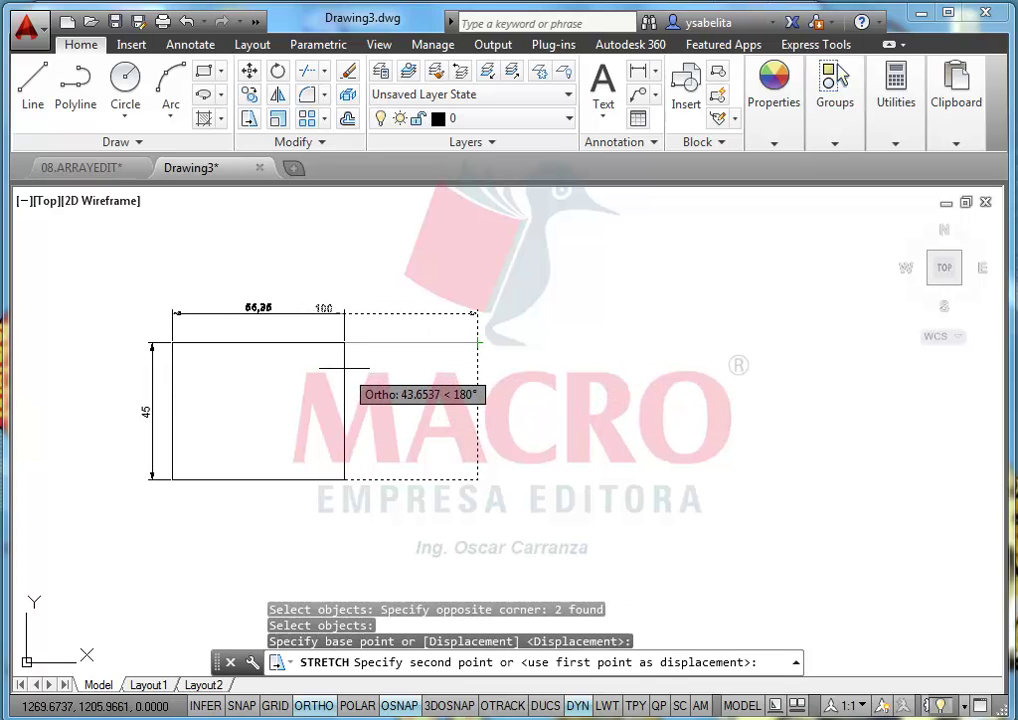
text(20)
key(Return)
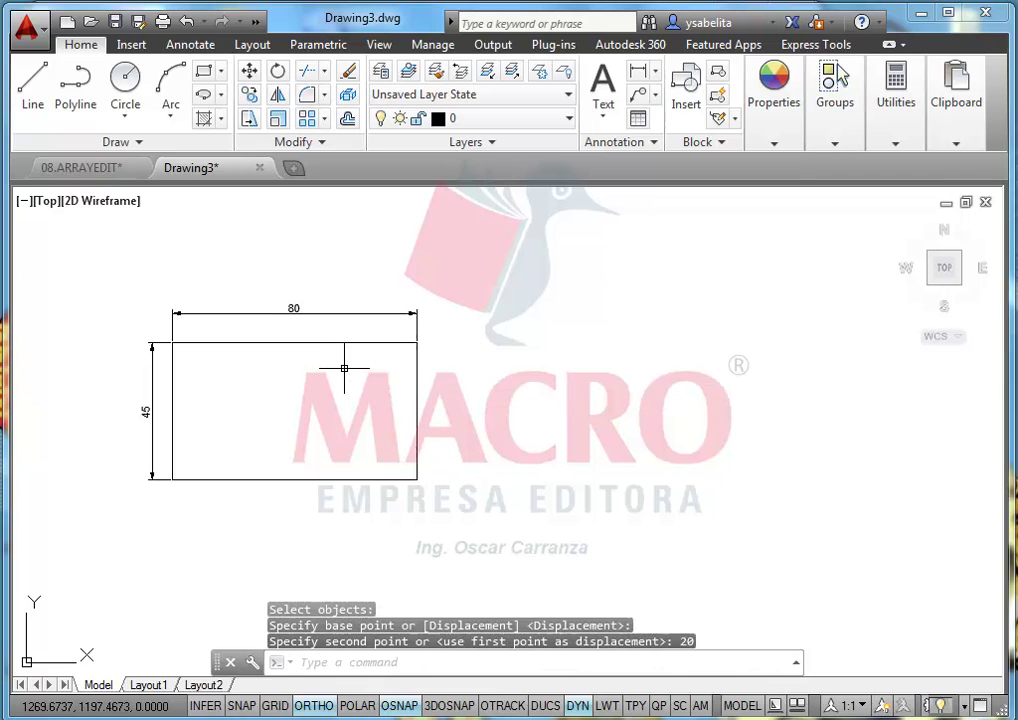
middle_drag(341, 447, 372, 378)
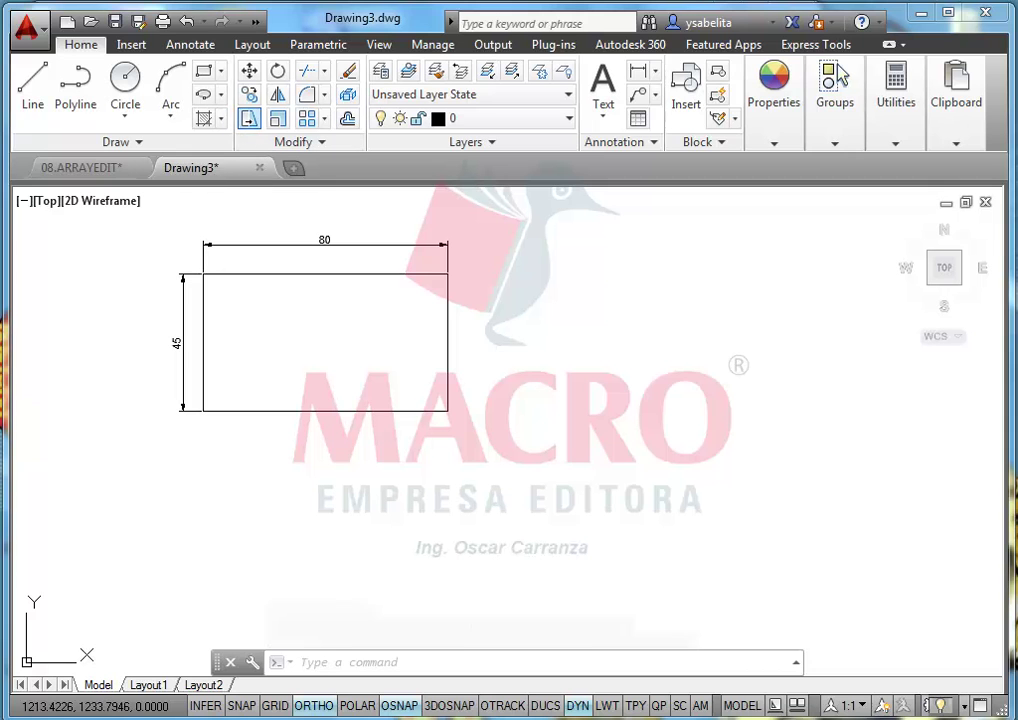
Step: Stretch the bottom edge down 15 units so the height dimension returns from 45 to 60
click(249, 118)
click(492, 430)
click(122, 355)
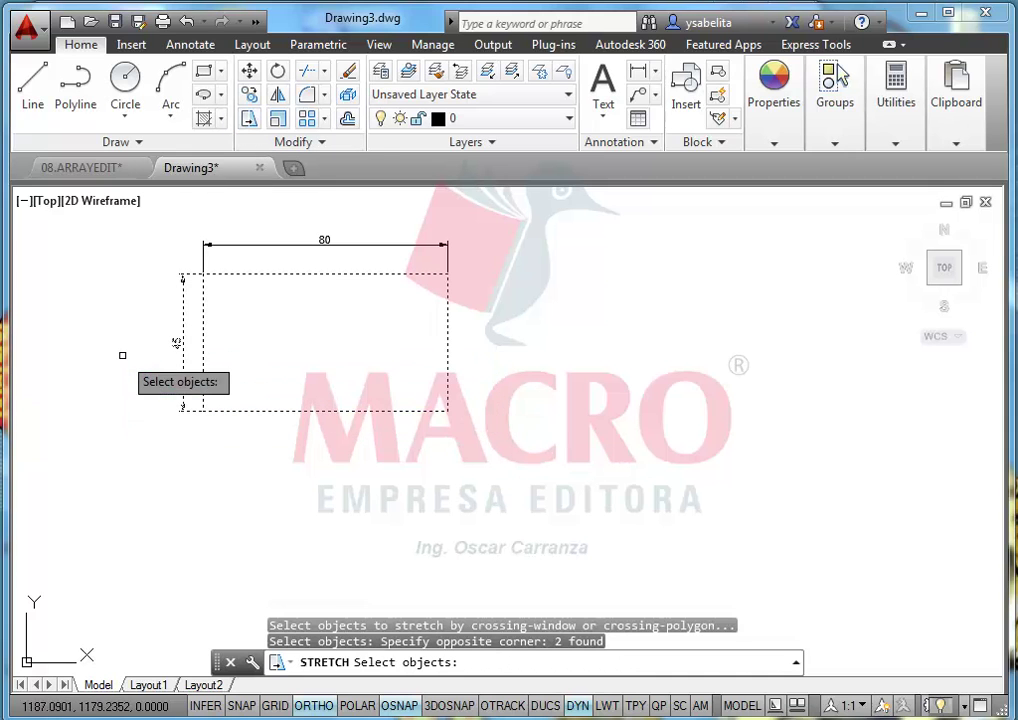
key(Return)
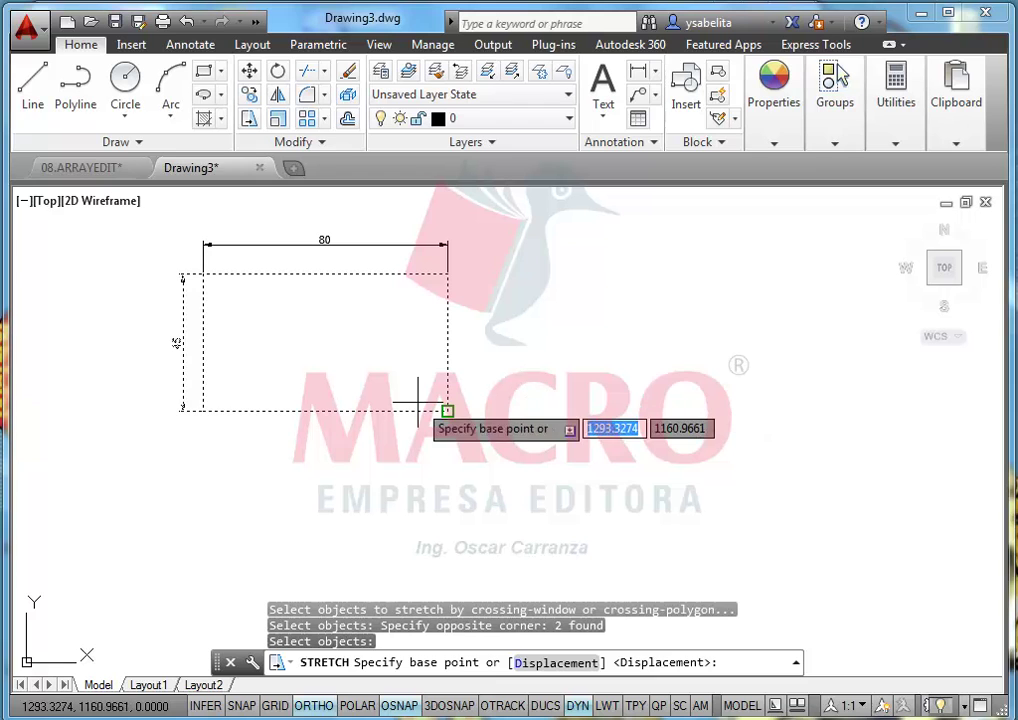
click(447, 410)
text(15)
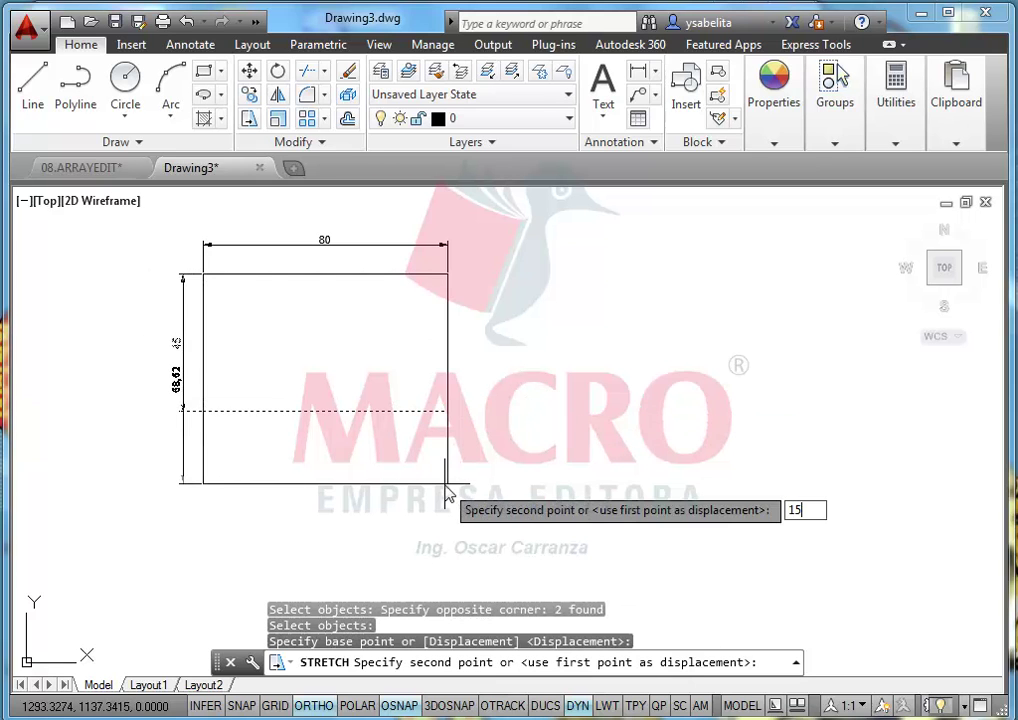
key(Return)
mouse_move(380, 393)
middle_down()
mouse_move(243, 425)
mouse_move(300, 423)
middle_up()
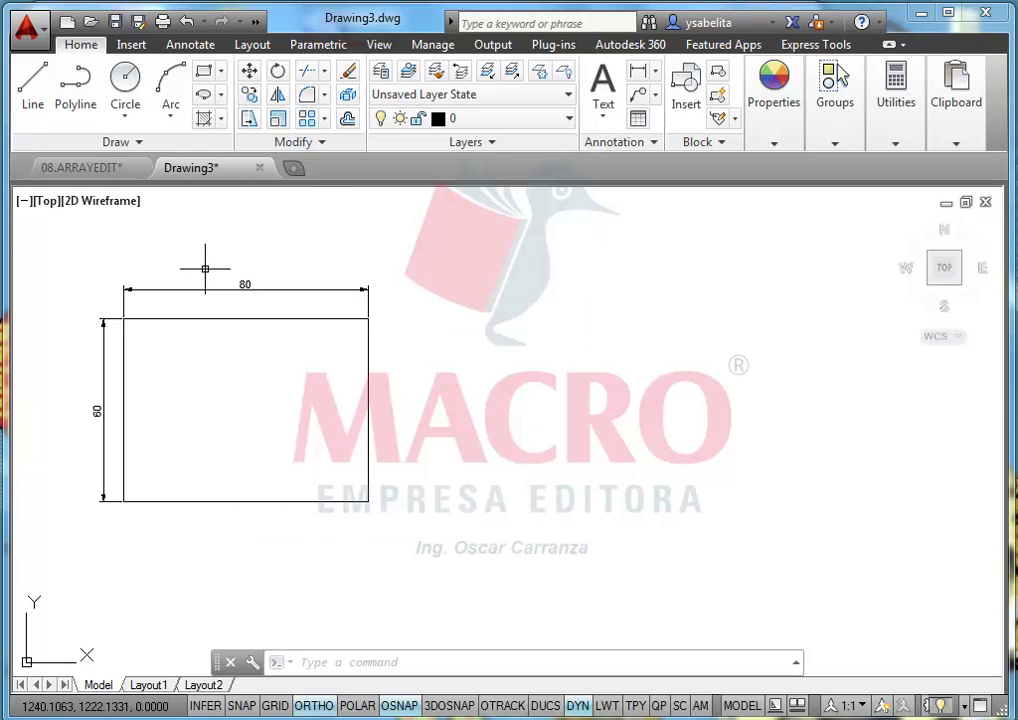
Step: Draw a diagonal line from the rectangle's bottom-left corner to its top-right corner
click(33, 85)
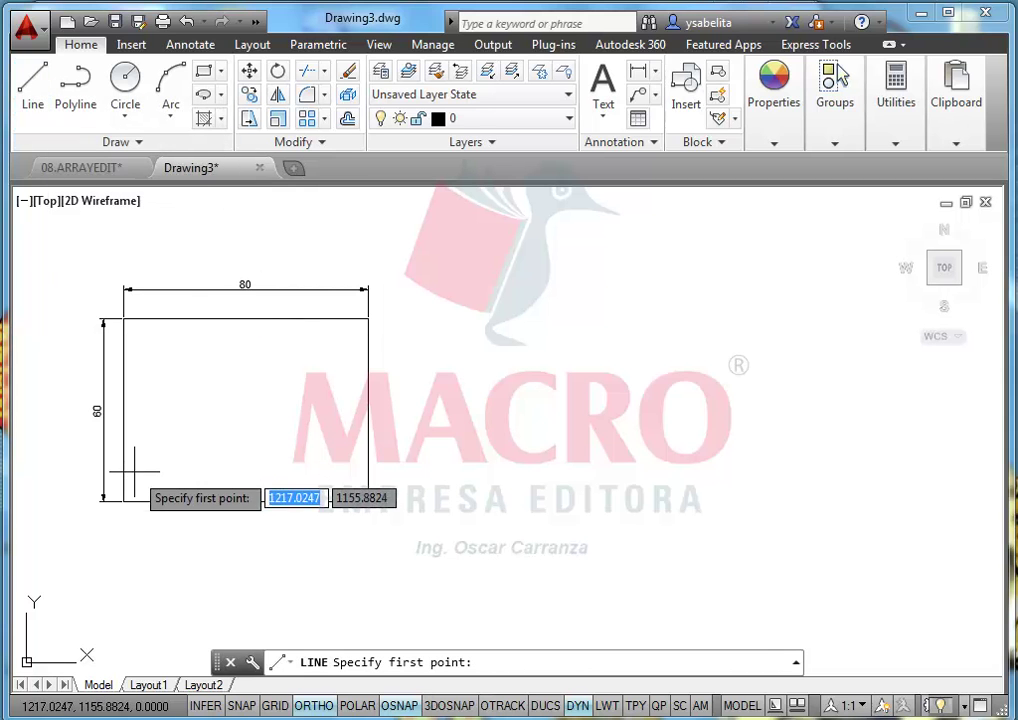
click(123, 500)
click(368, 318)
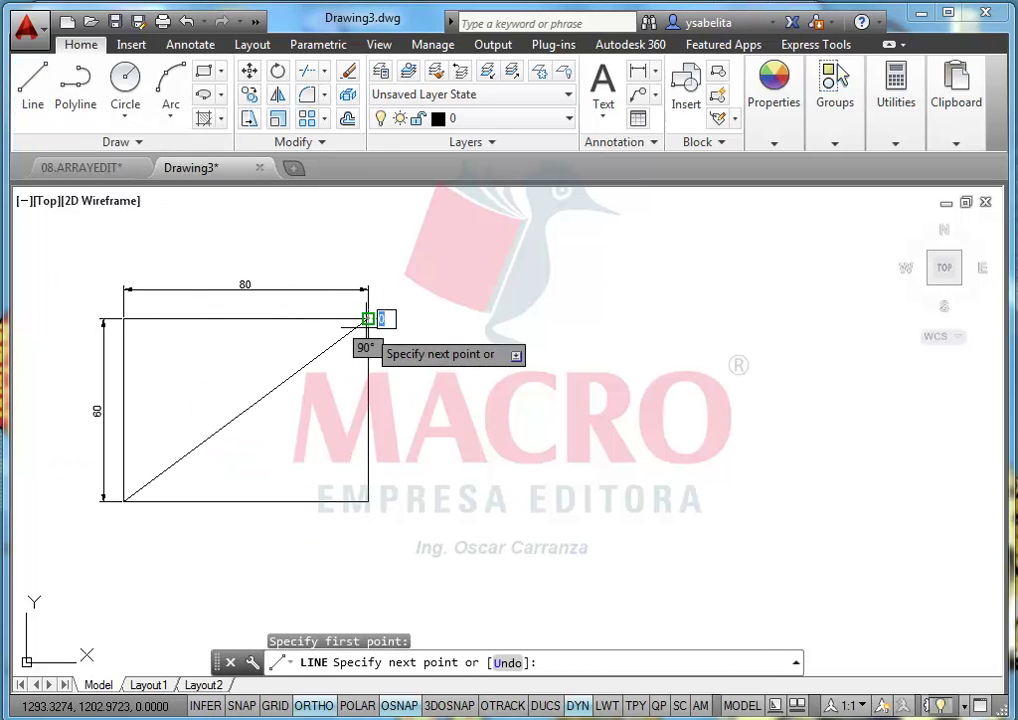
right_click(572, 318)
click(619, 318)
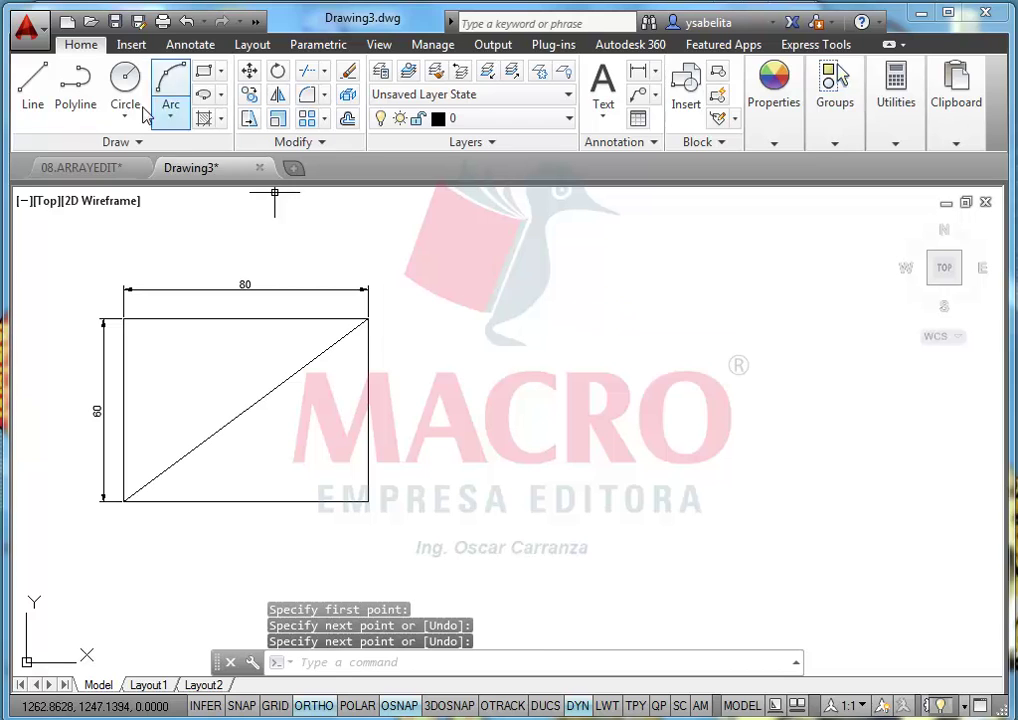
Step: Draw a radius-10 circle centred just right of the rectangle
click(125, 80)
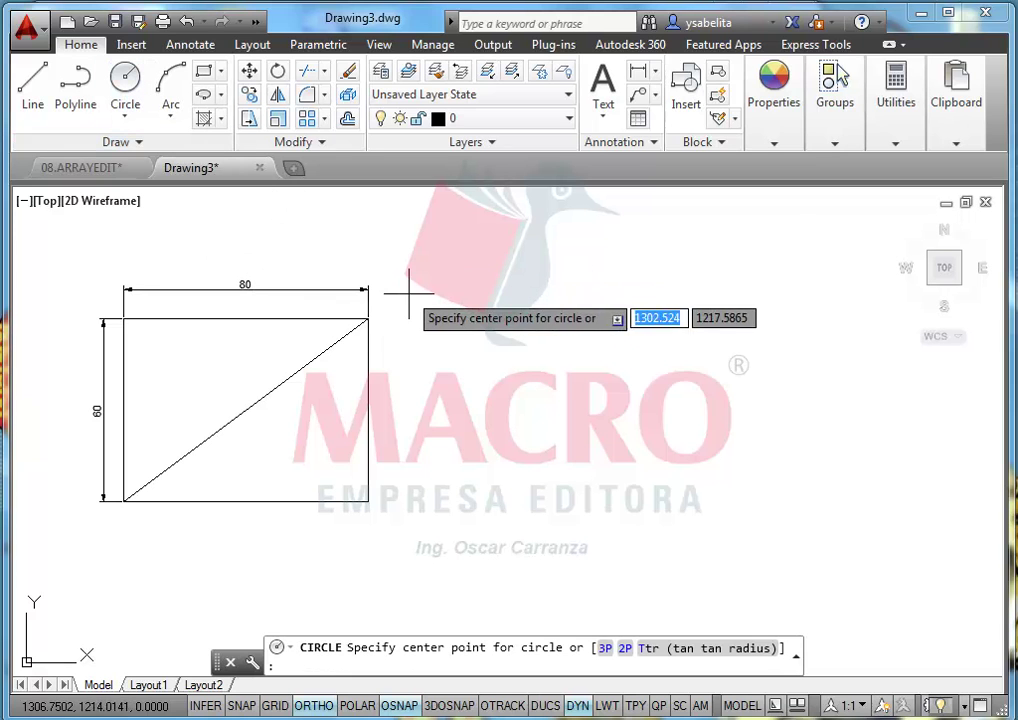
click(422, 345)
text(10)
key(Return)
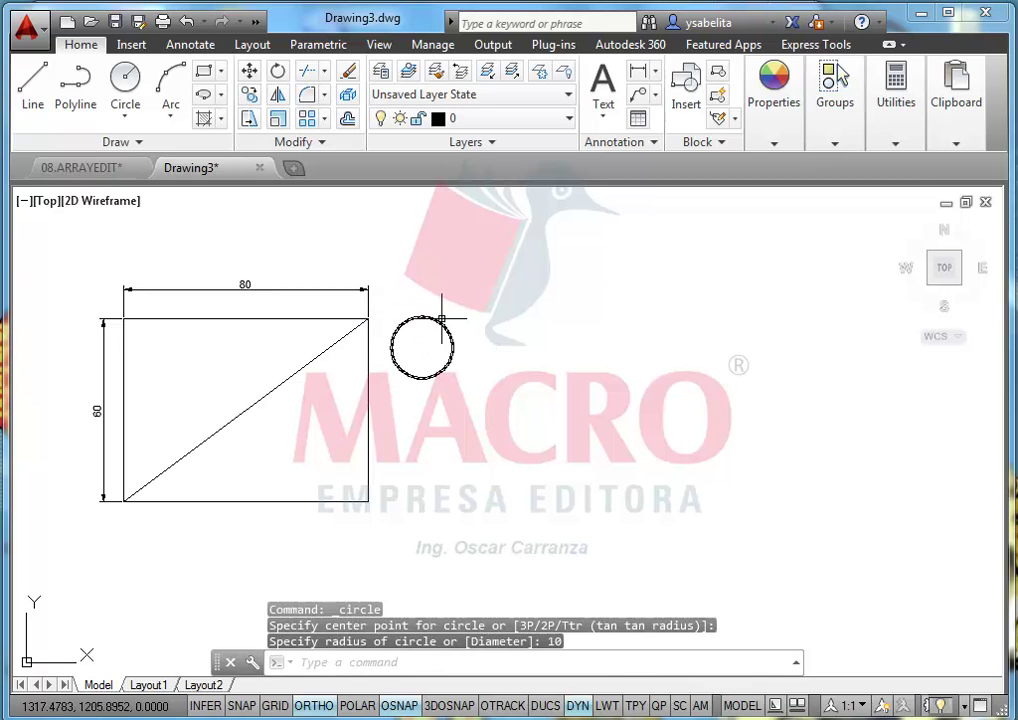
Step: Move the radius-10 circle by its centre onto the diagonal's midpoint, with Ortho off
click(249, 72)
click(427, 314)
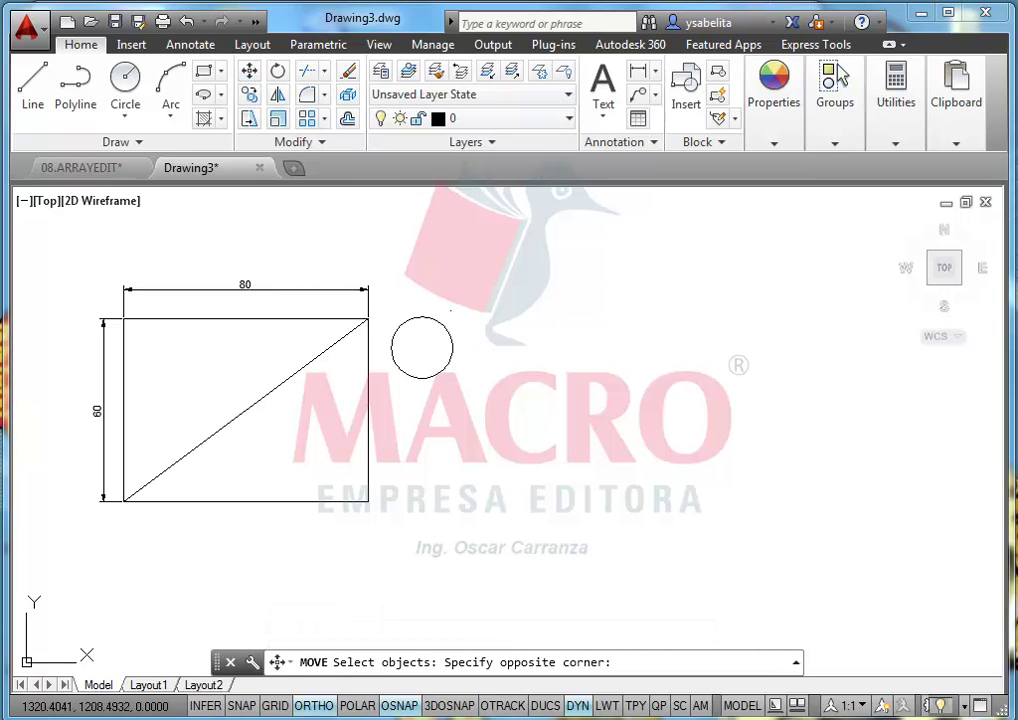
click(429, 370)
key(Return)
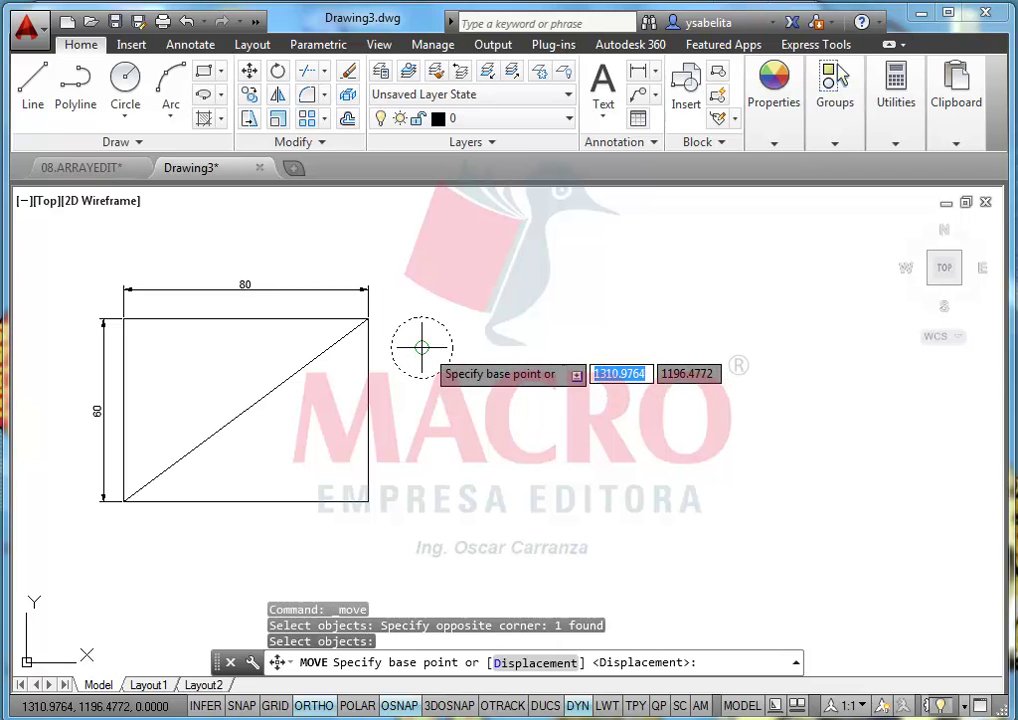
click(422, 348)
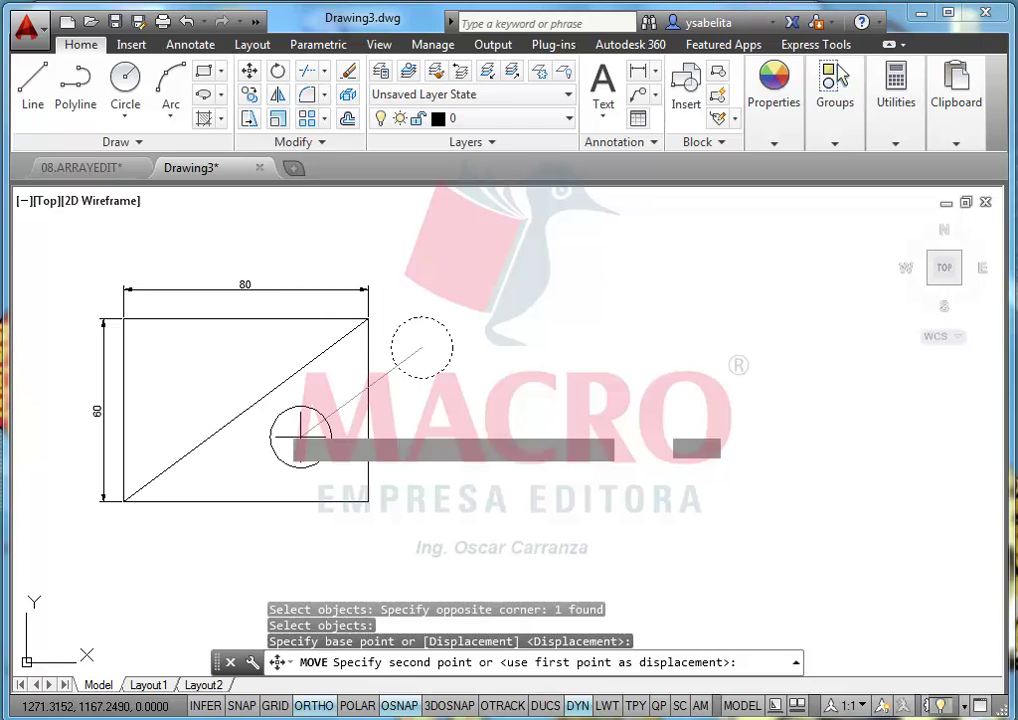
key(F8)
click(244, 414)
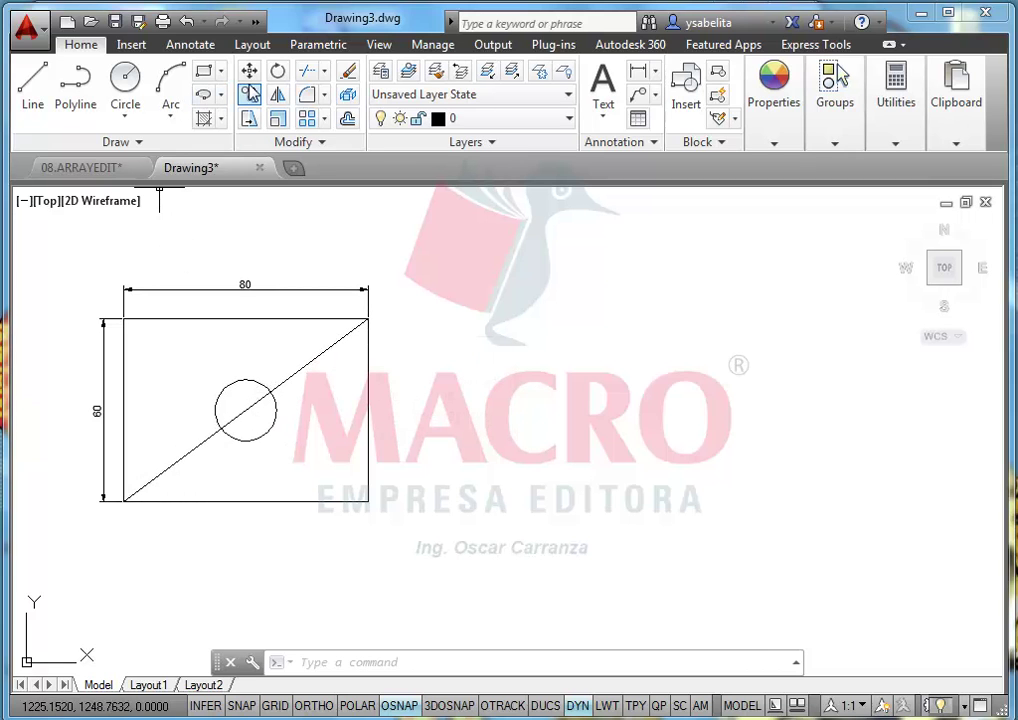
Step: Copy the circle from its centre onto the rectangle's top-right and bottom-left corners
click(184, 376)
click(291, 437)
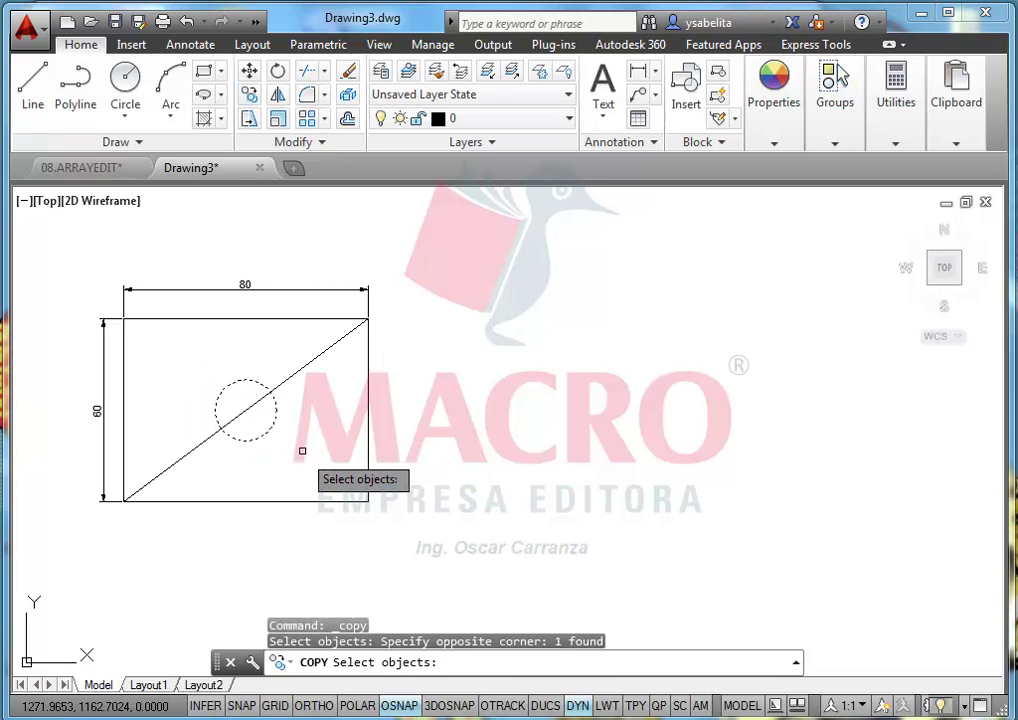
key(Return)
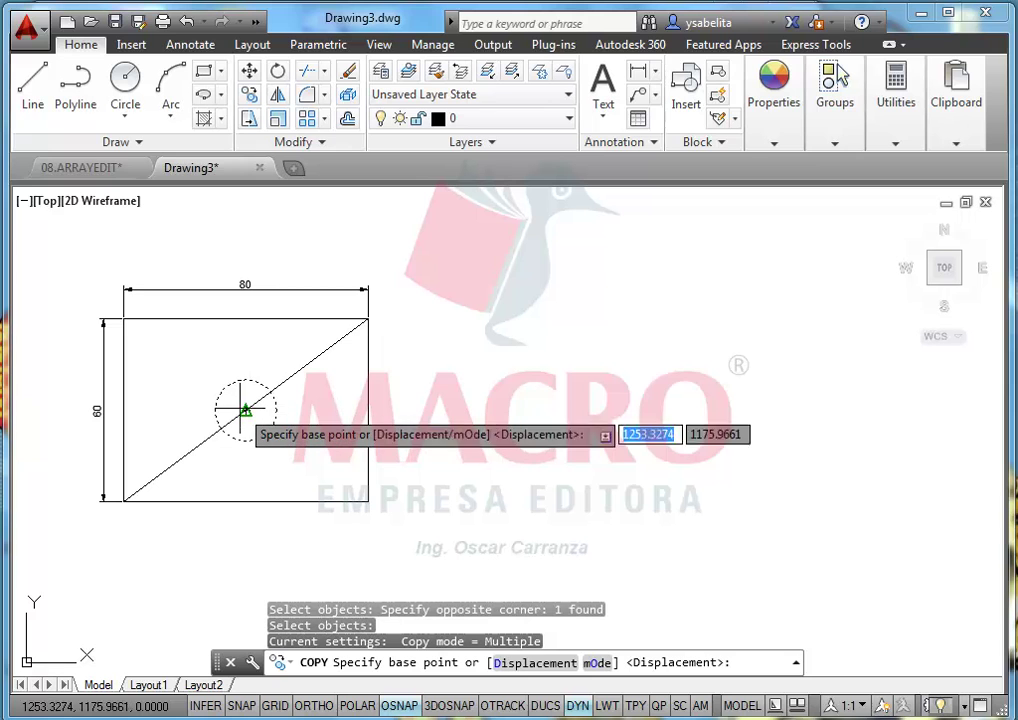
click(245, 410)
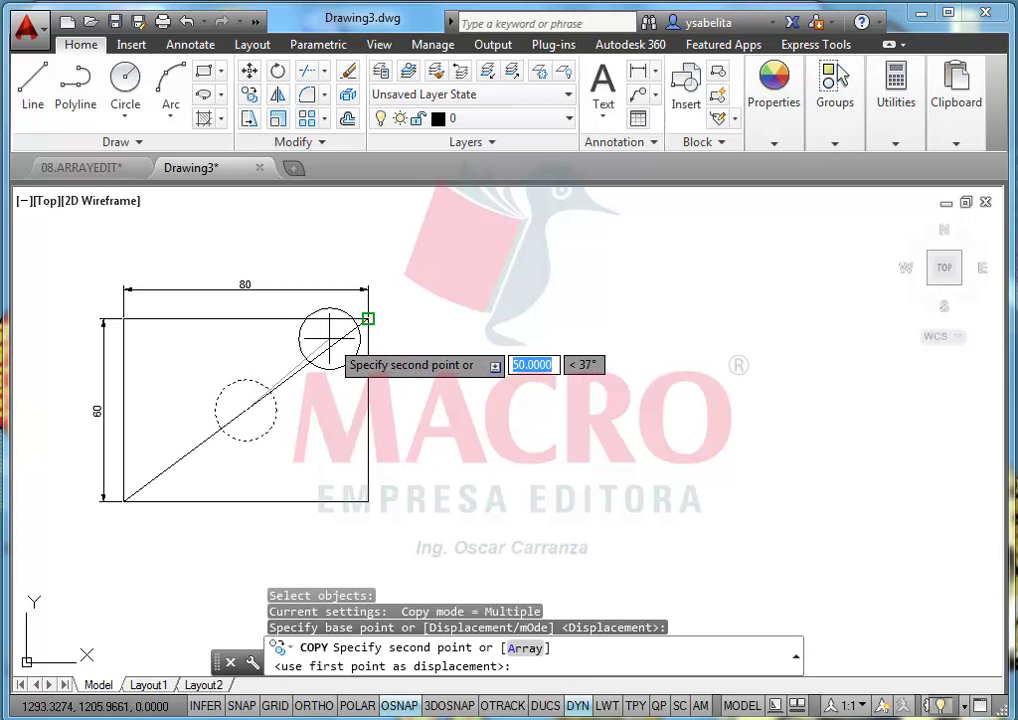
click(368, 318)
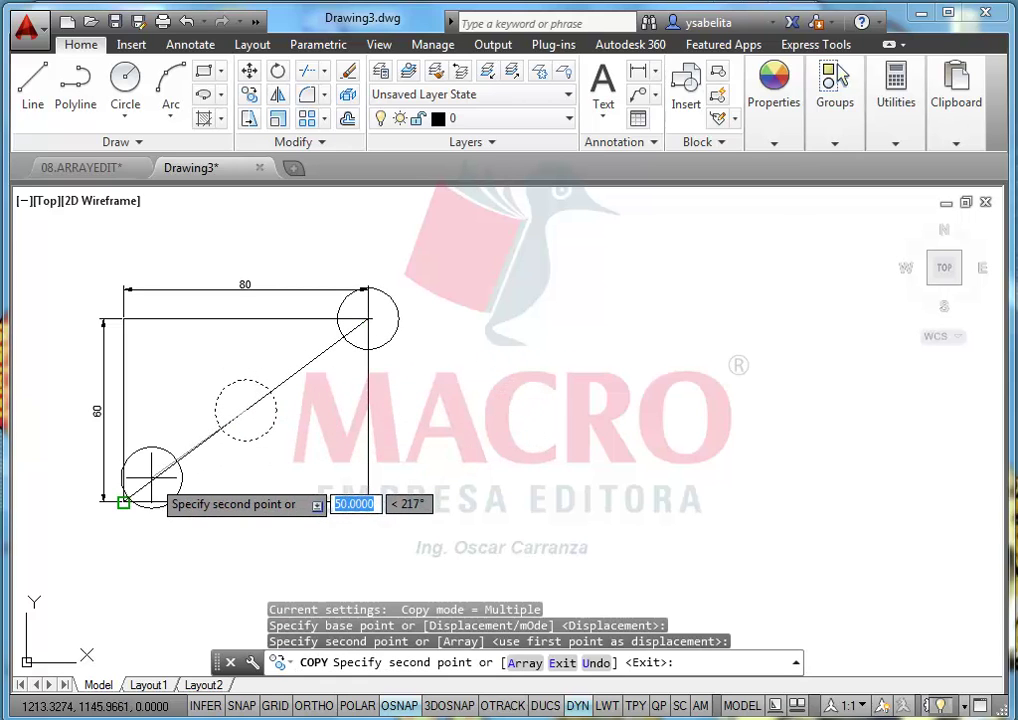
click(123, 501)
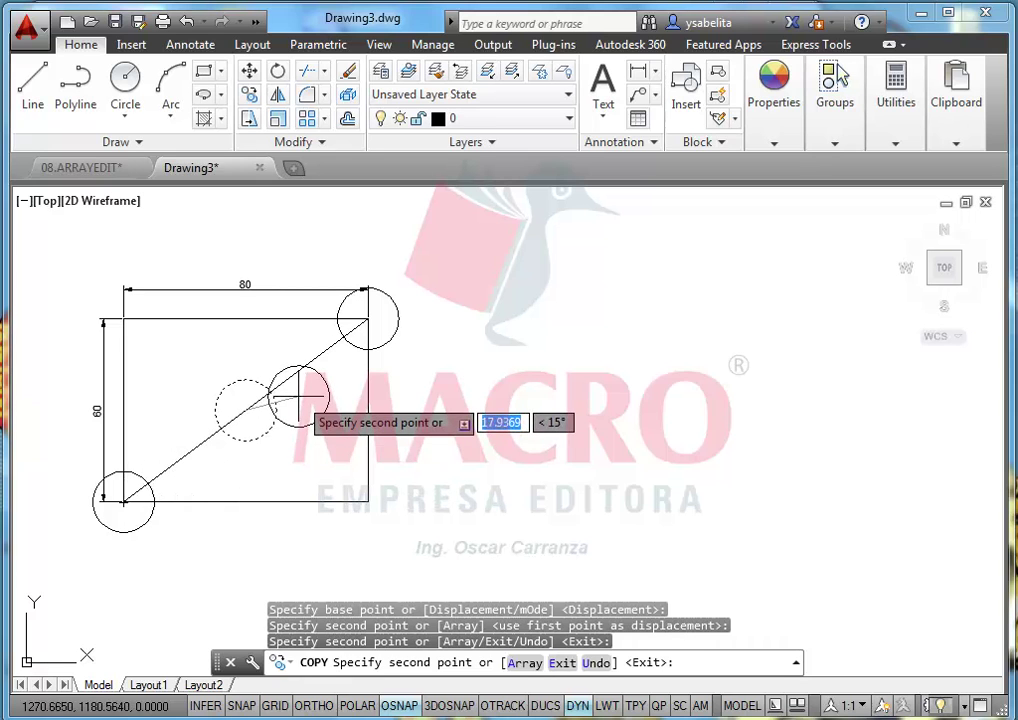
key(Return)
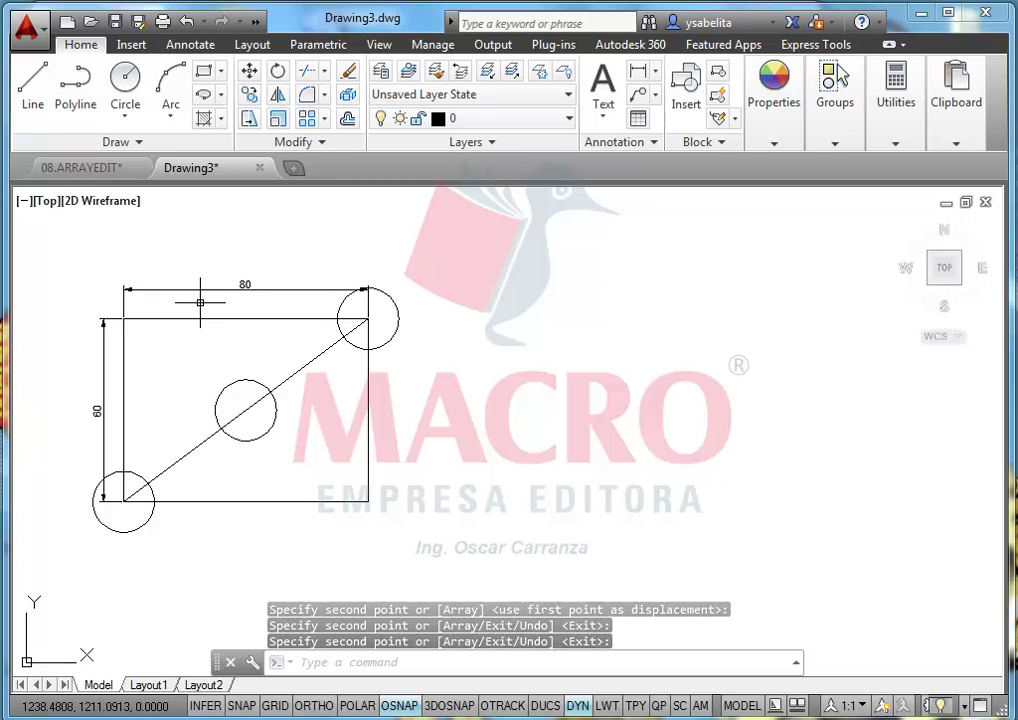
click(226, 279)
Step: Erase the 80 and 60 dimensions with Delete and recentre the view on the figure
click(183, 296)
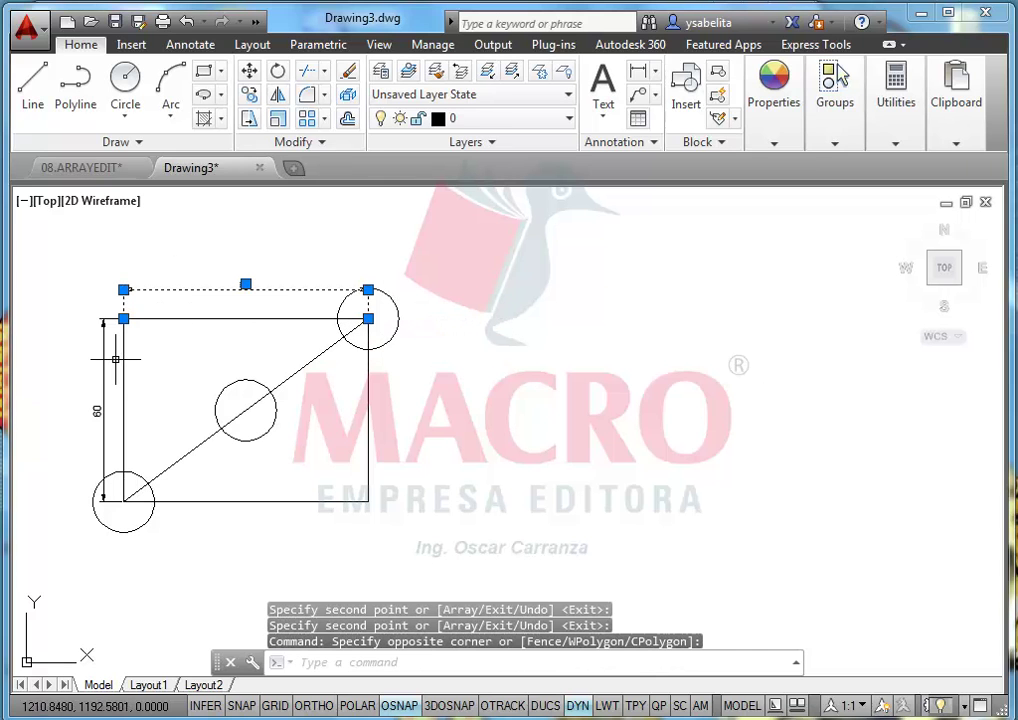
click(116, 358)
click(97, 394)
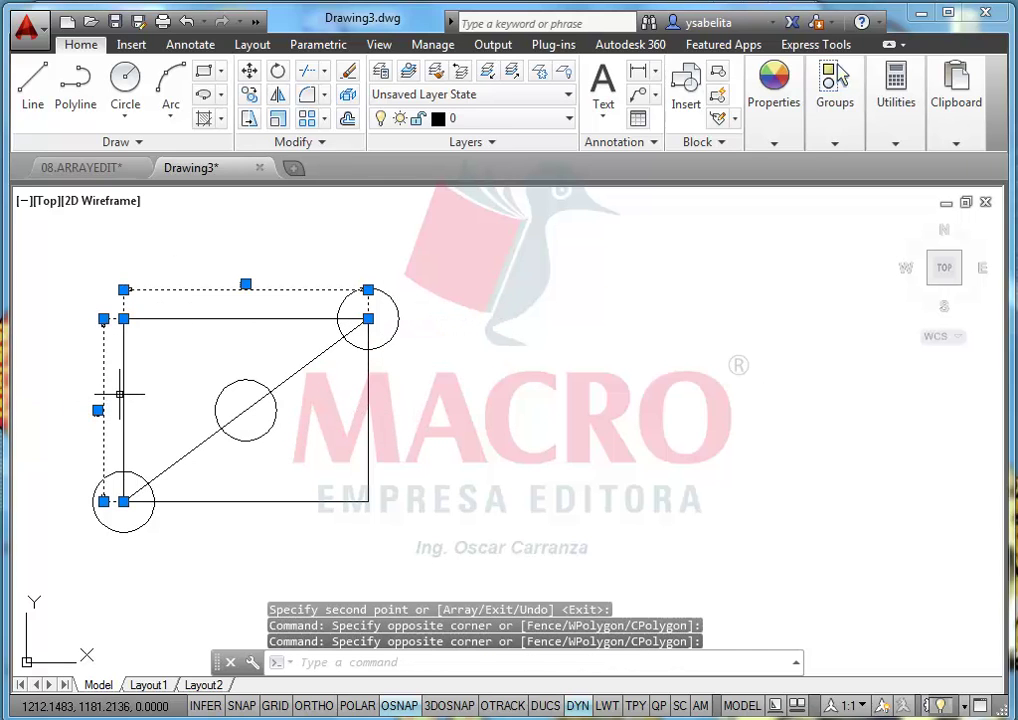
key(Delete)
middle_drag(454, 416, 538, 431)
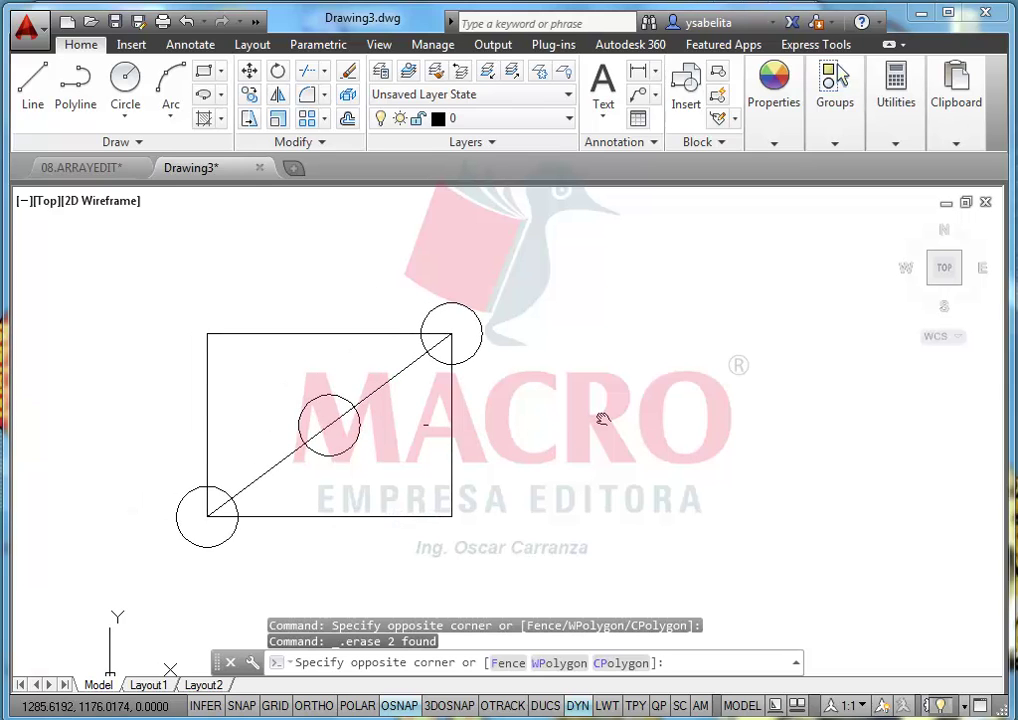
click(411, 433)
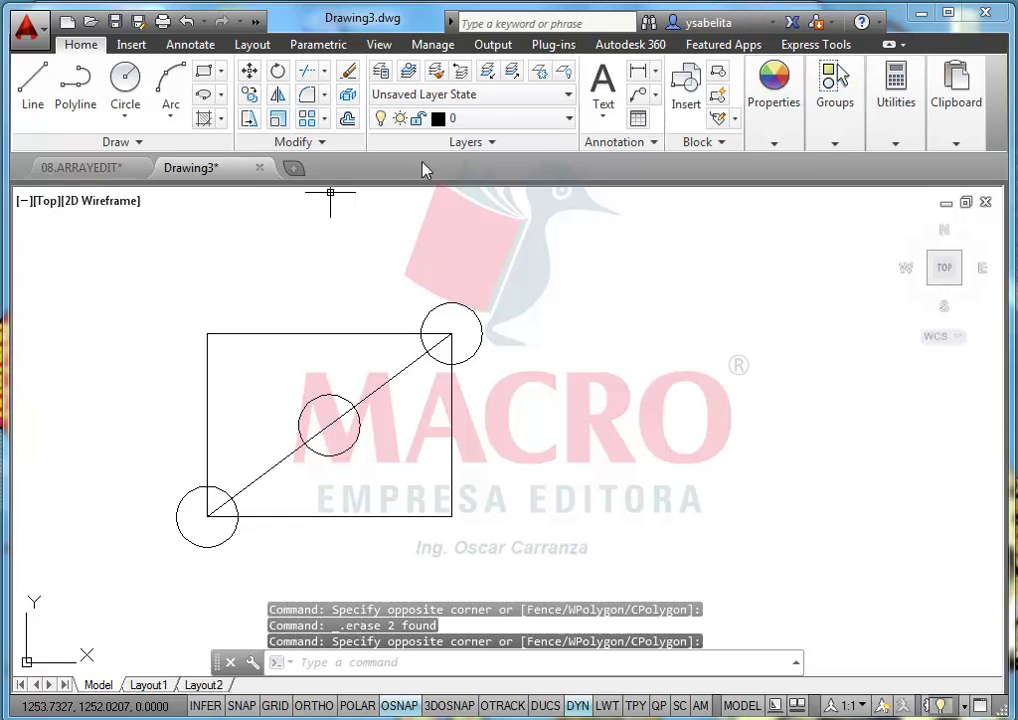
Step: Rotate all five objects 53° about the bottom-left circle's centre so the diagonal stands vertical
click(277, 70)
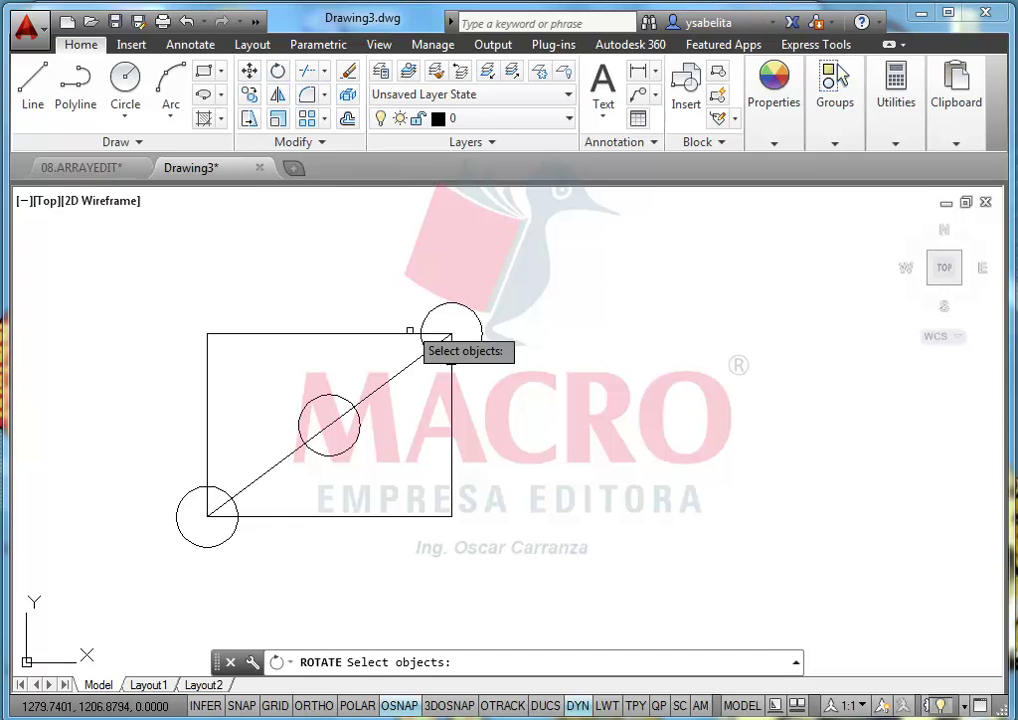
click(624, 517)
click(195, 283)
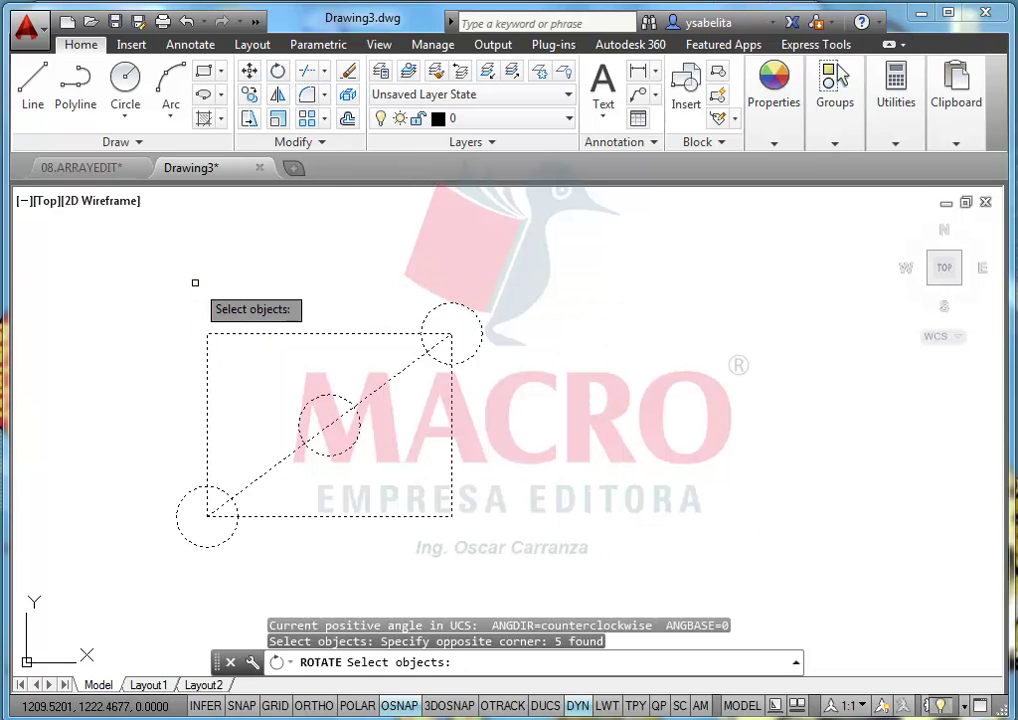
key(Return)
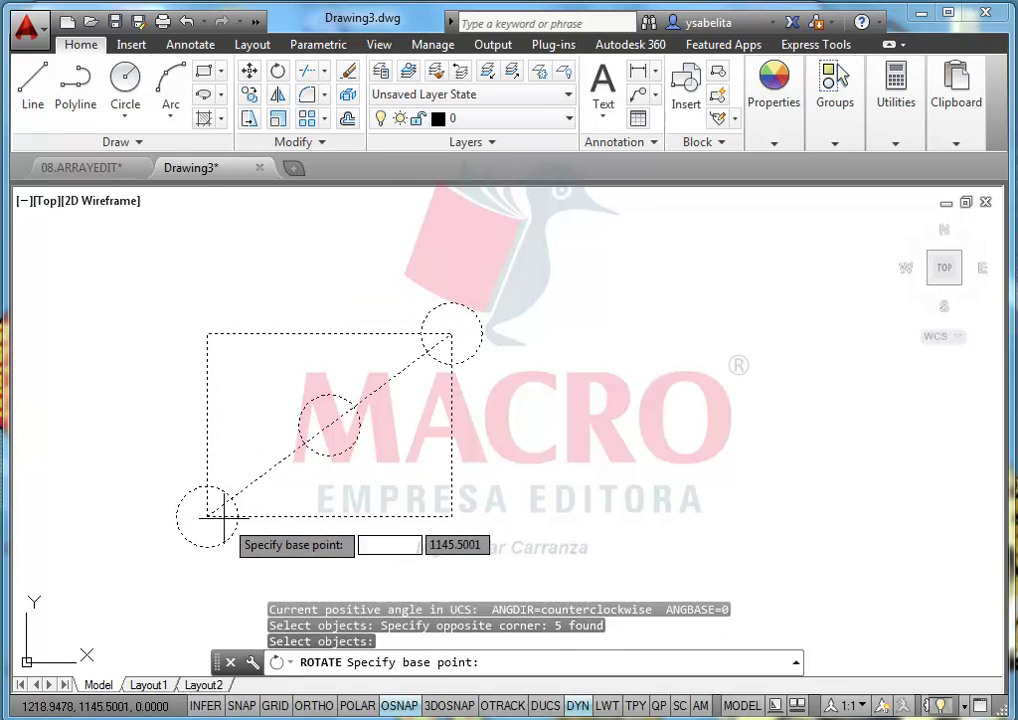
click(207, 516)
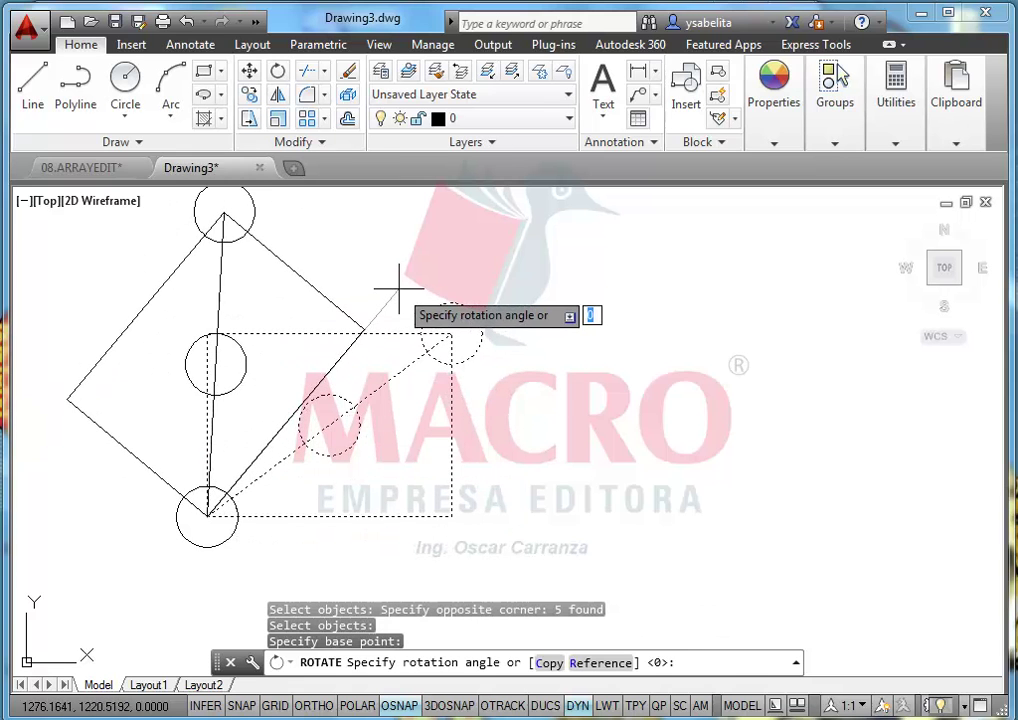
text(53)
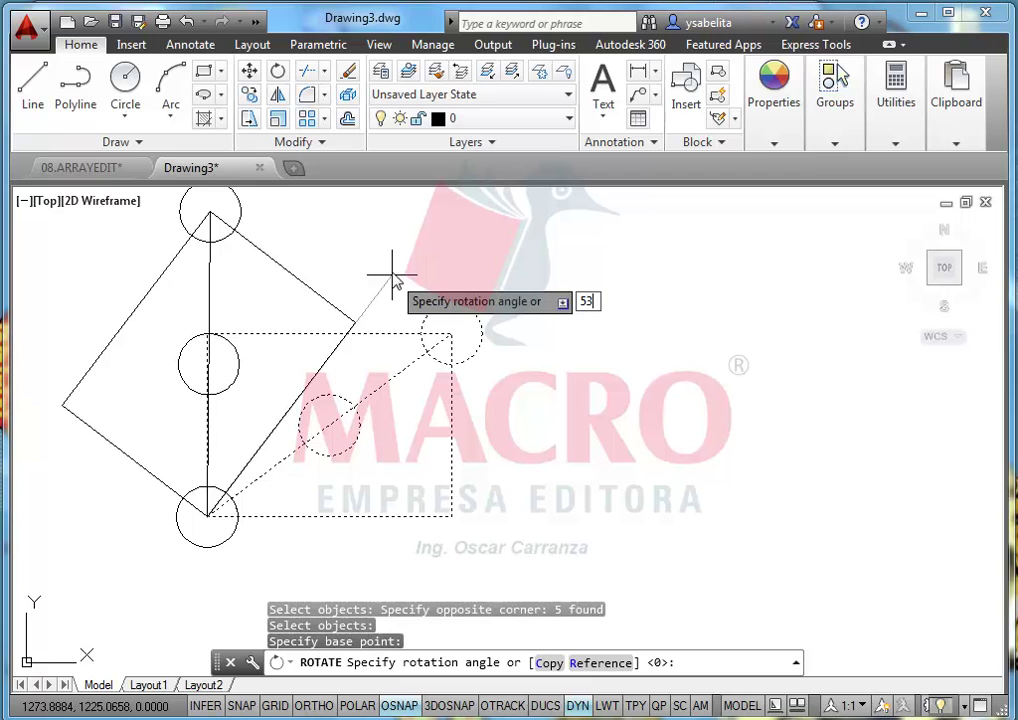
key(Return)
middle_drag(382, 345, 528, 396)
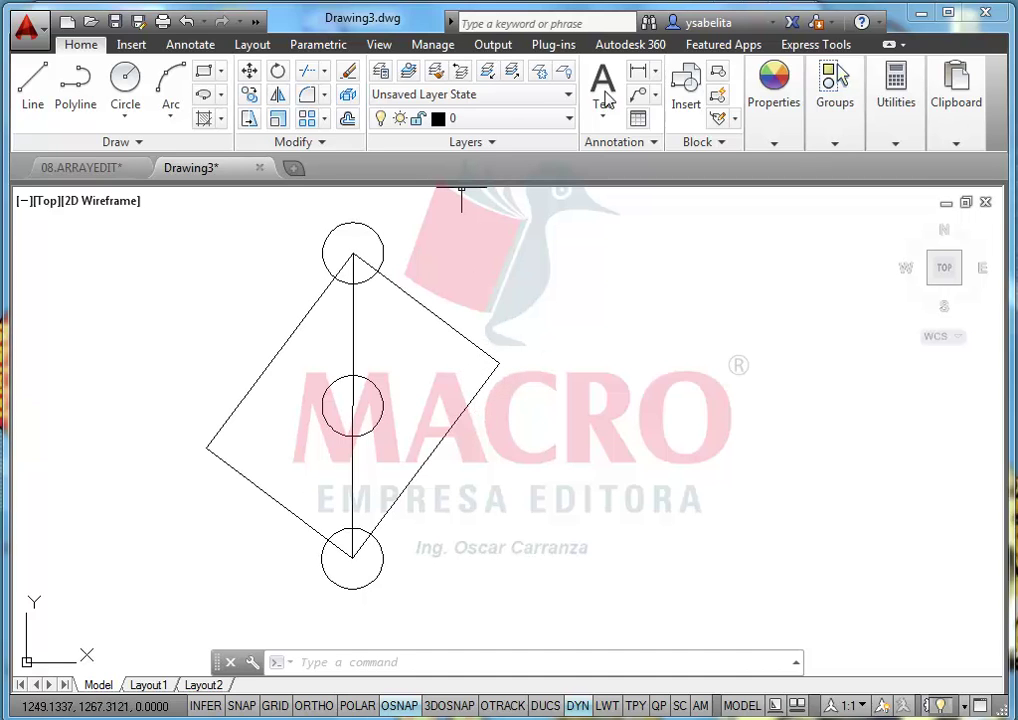
Step: Add an aligned 80 dimension along the rotated rectangle's long edge
click(657, 72)
click(686, 142)
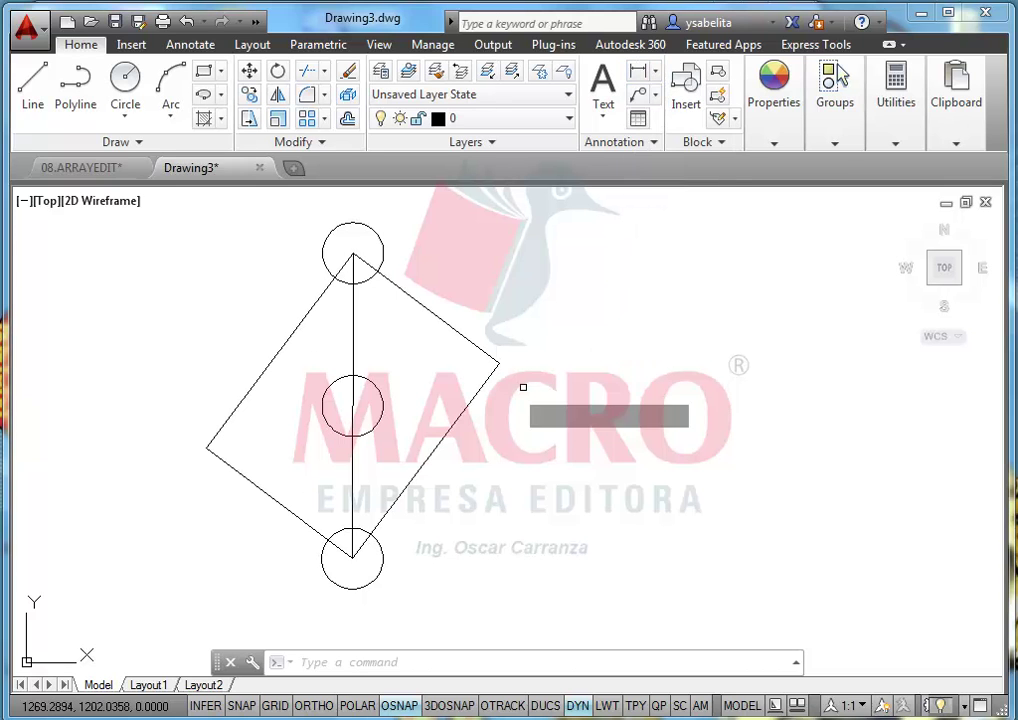
click(469, 404)
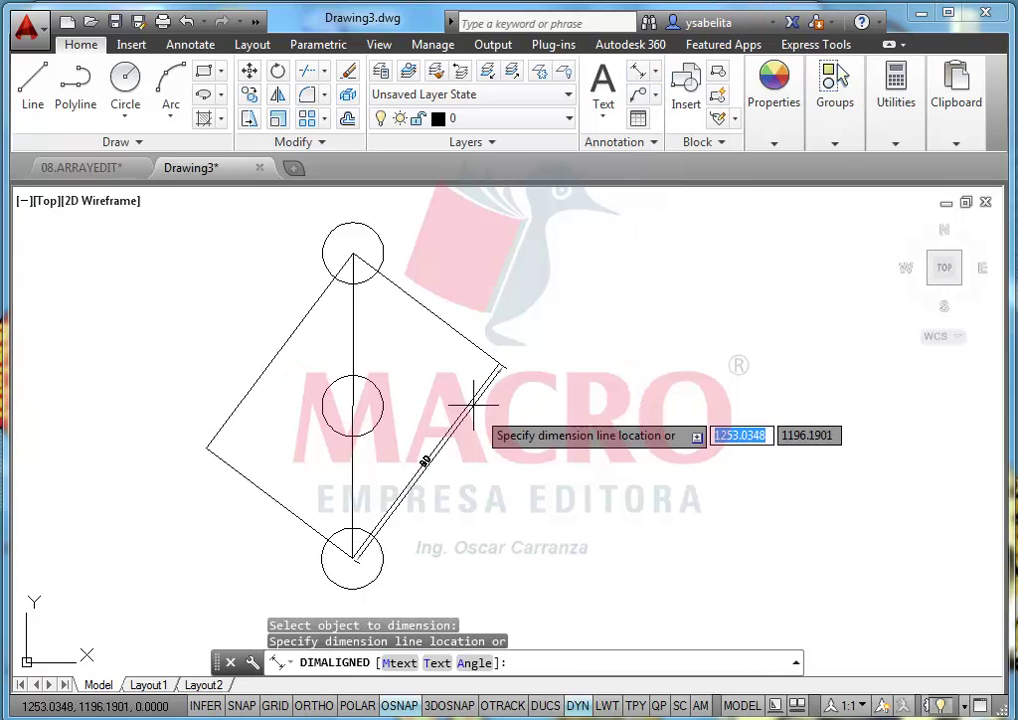
click(506, 423)
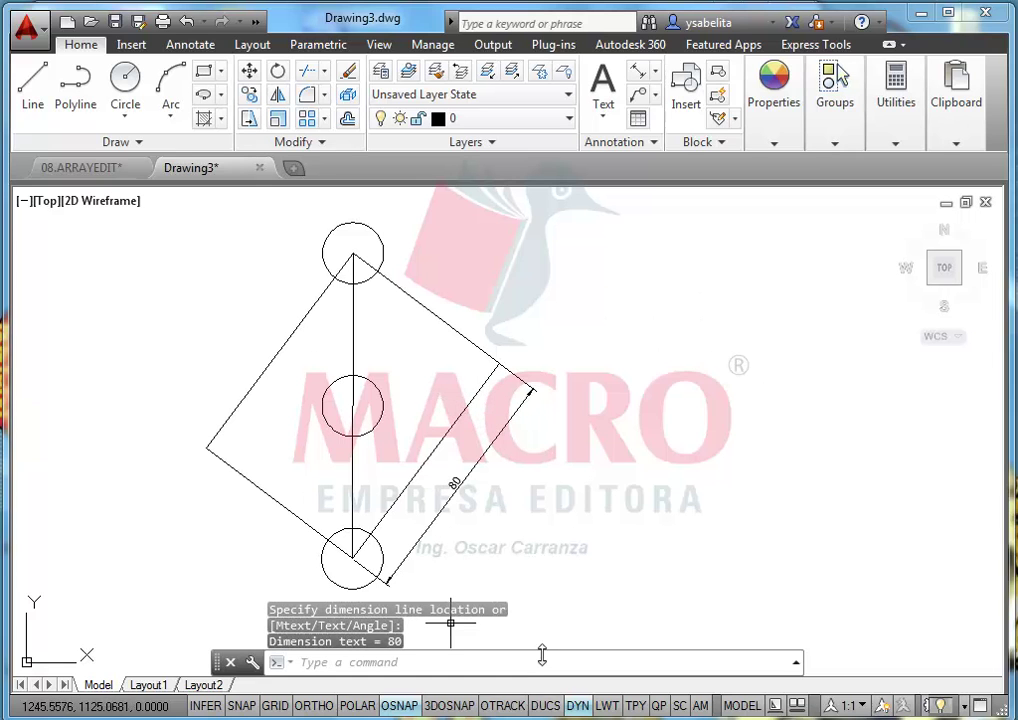
Step: Evaluate 120/80 with the CAL calculator to get the 1.5 scale factor
text(CAL)
key(Return)
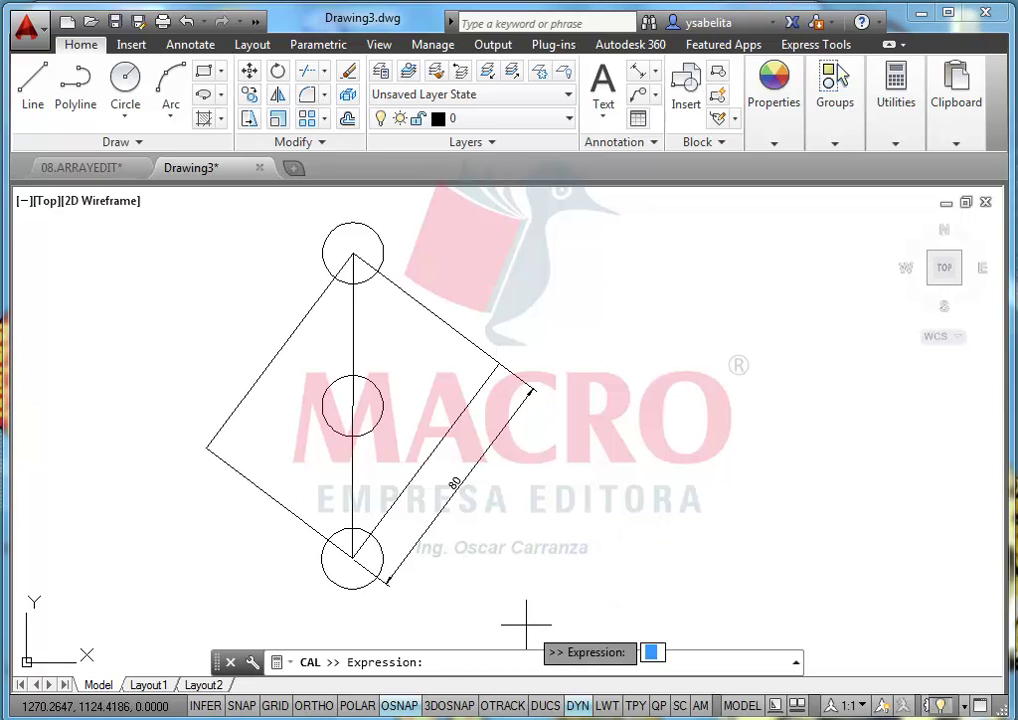
text(120/8)
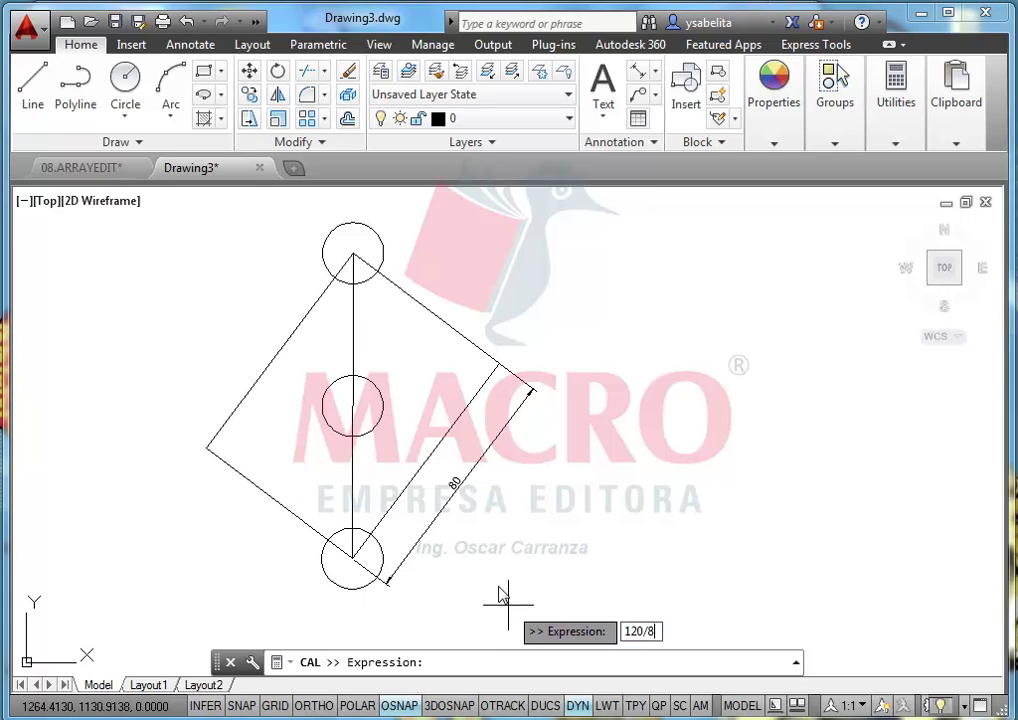
key(Return)
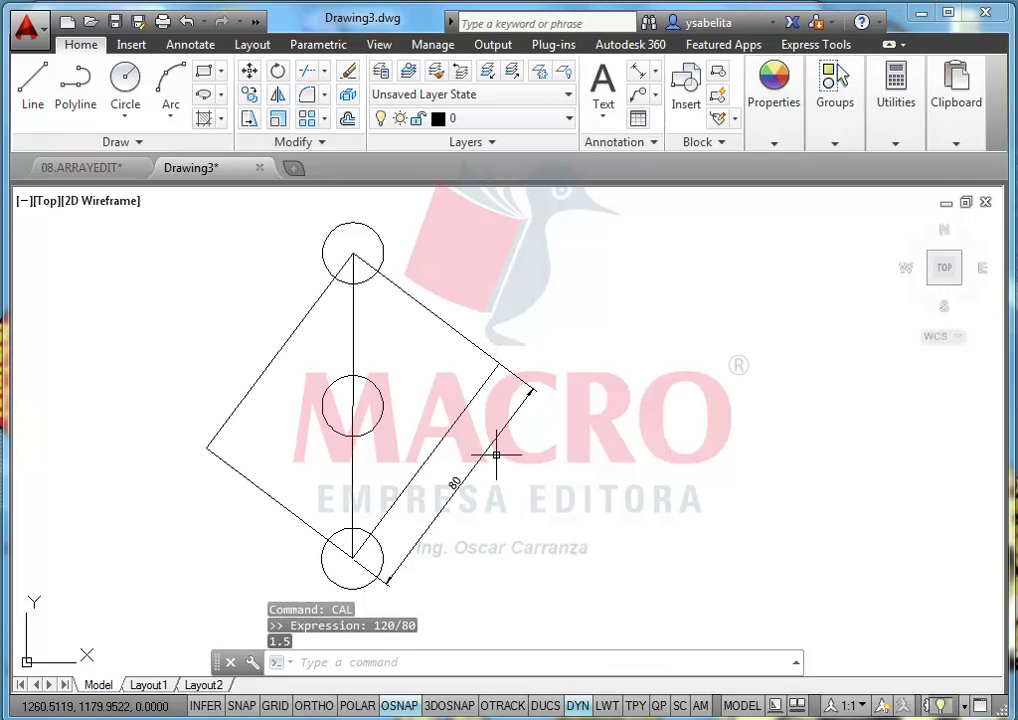
Step: Scale all six objects by 1.5 about the lower circle's centre
click(277, 119)
click(422, 226)
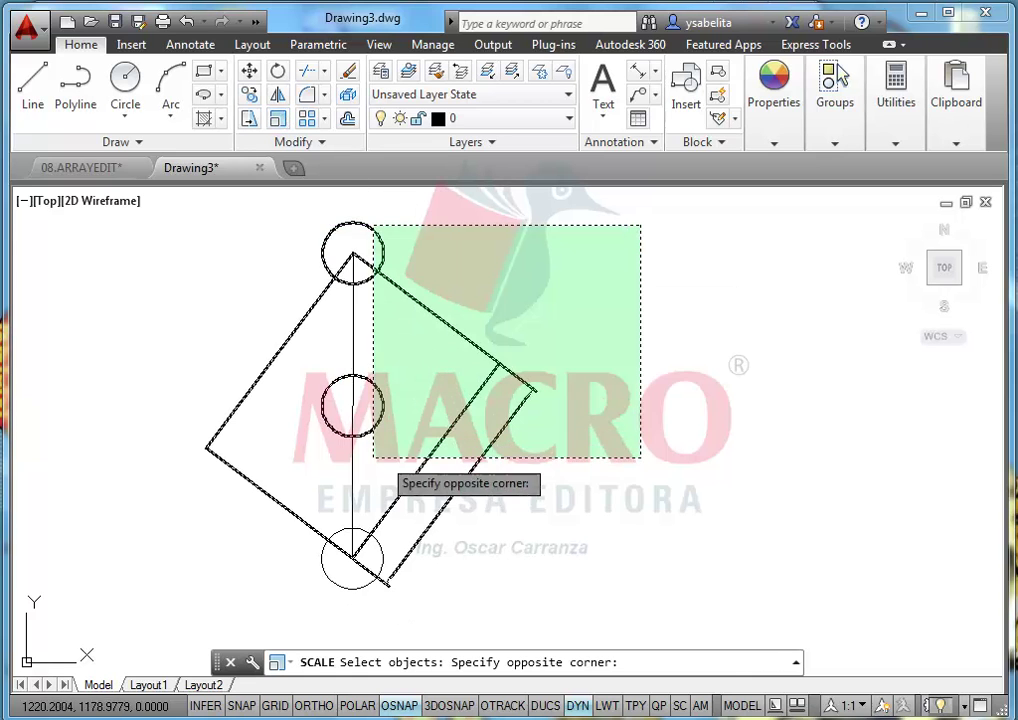
click(200, 546)
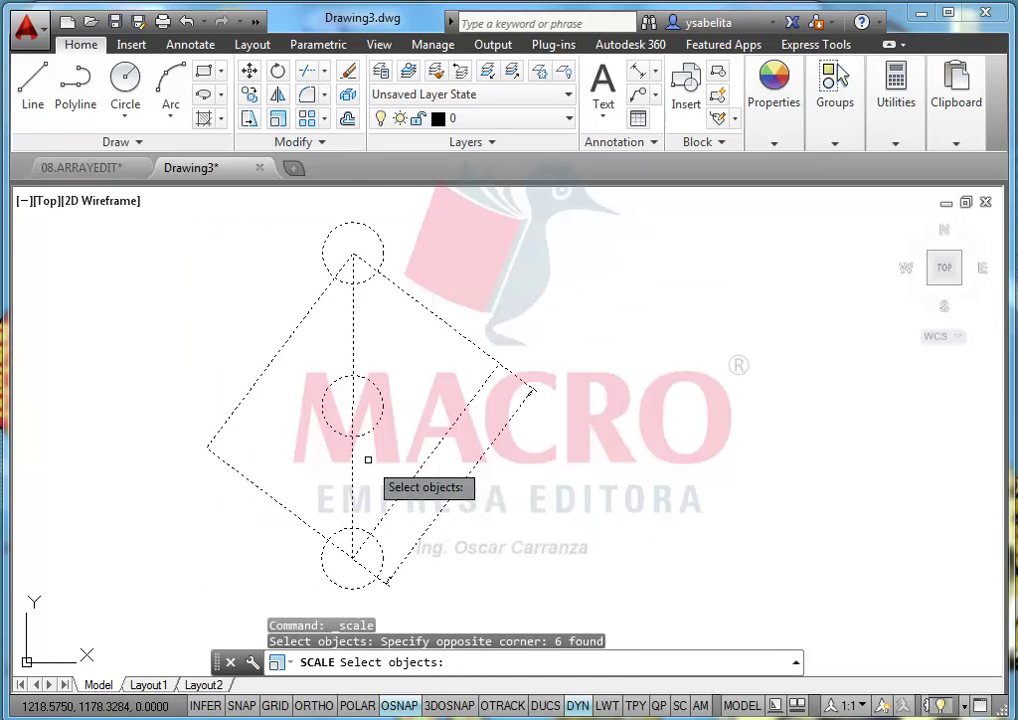
key(Return)
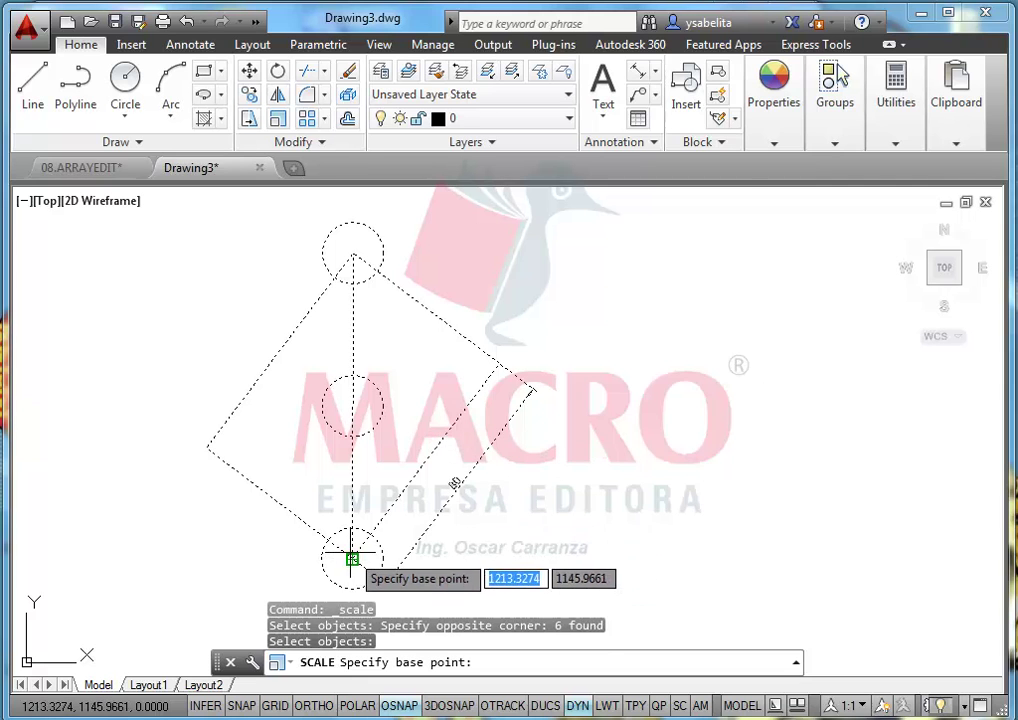
click(352, 558)
text(1)
key(Return)
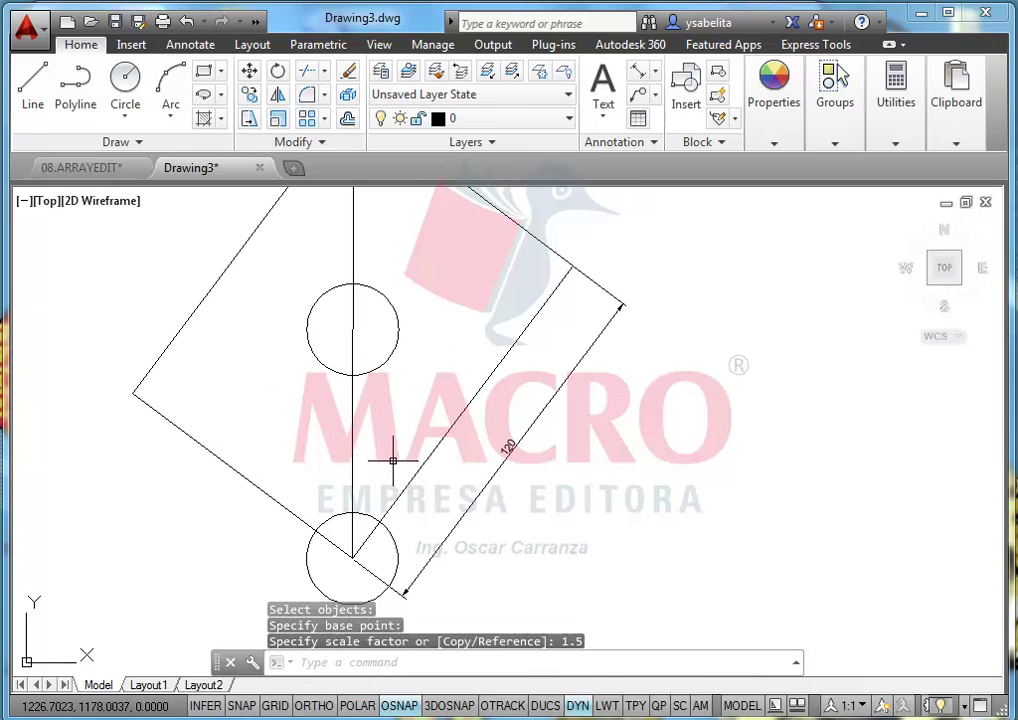
Step: Delete the aligned 120 dimension
scroll(522, 438, down, 2)
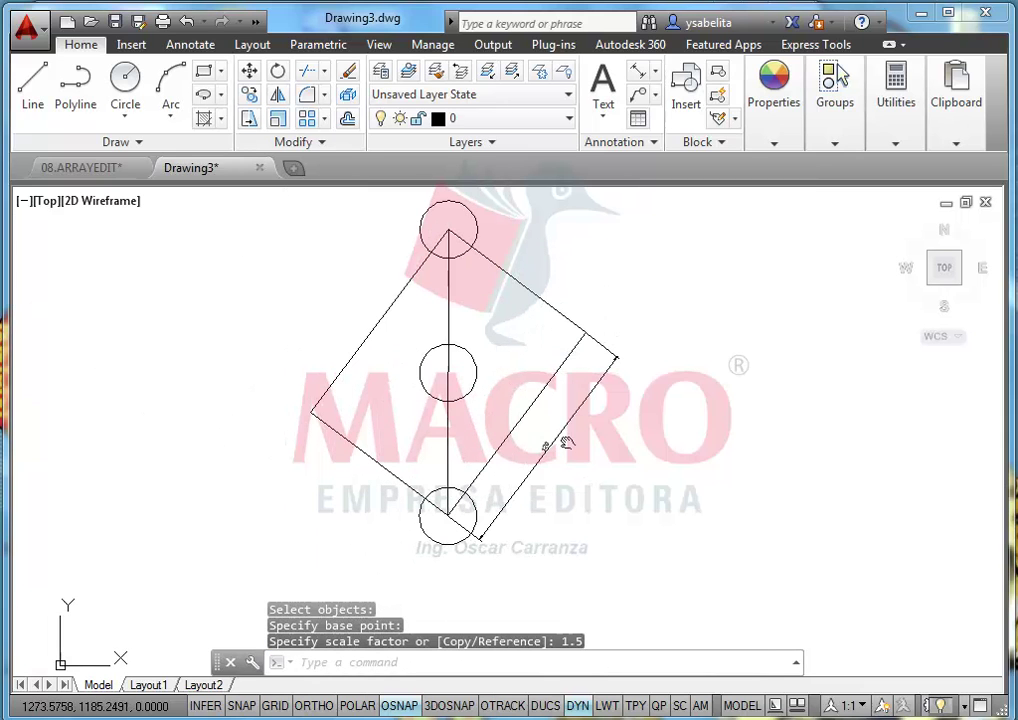
click(566, 413)
click(553, 437)
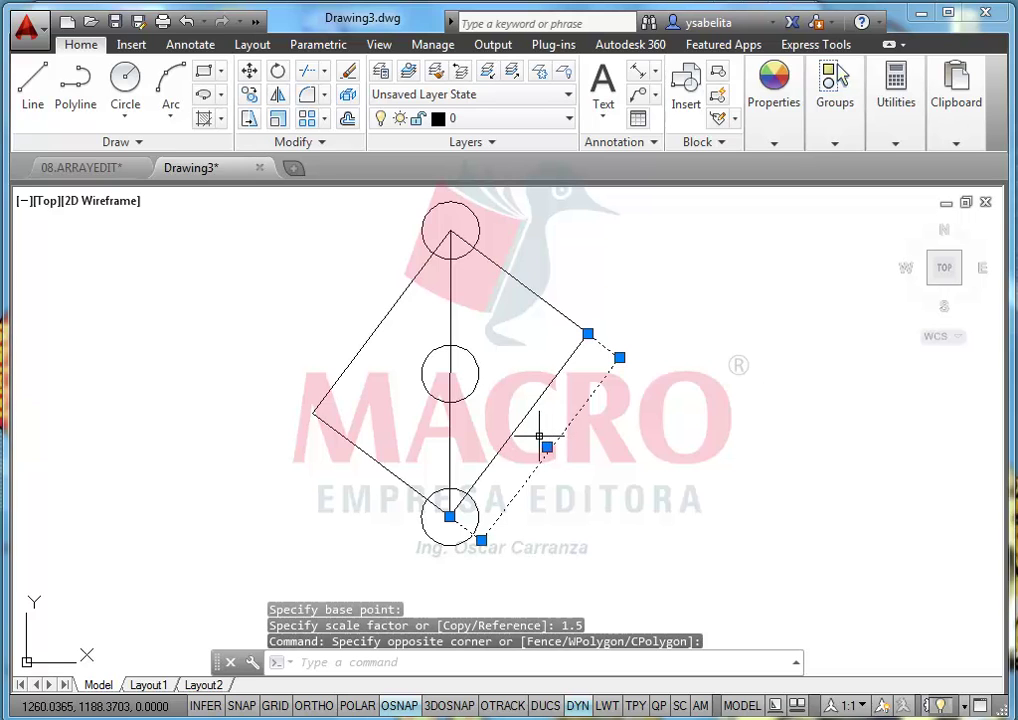
key(Delete)
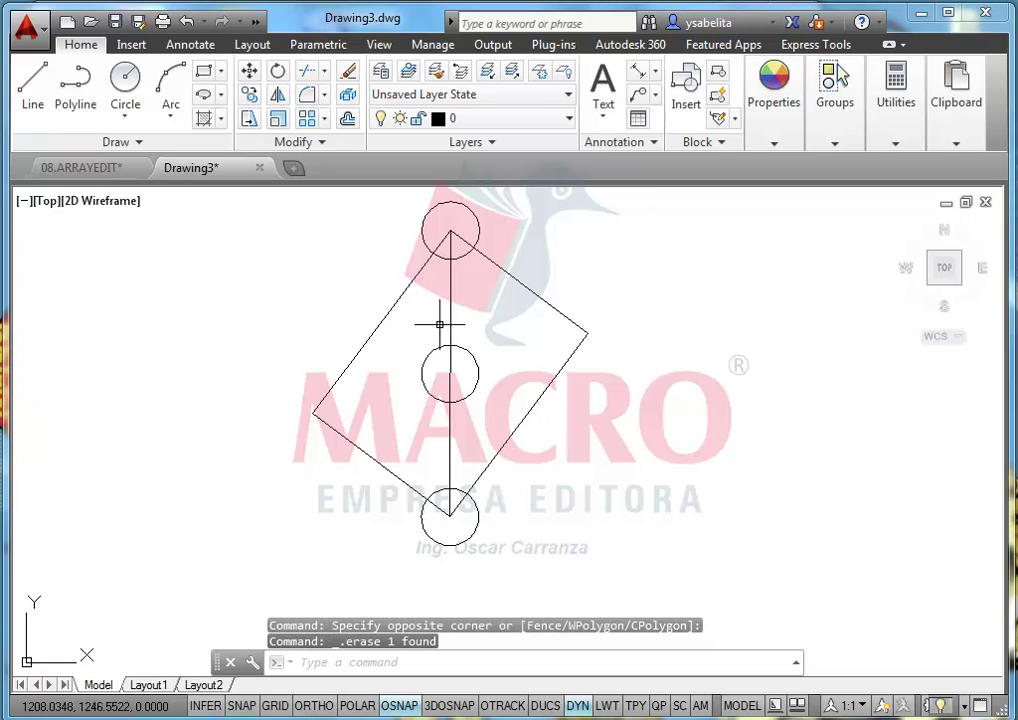
click(655, 73)
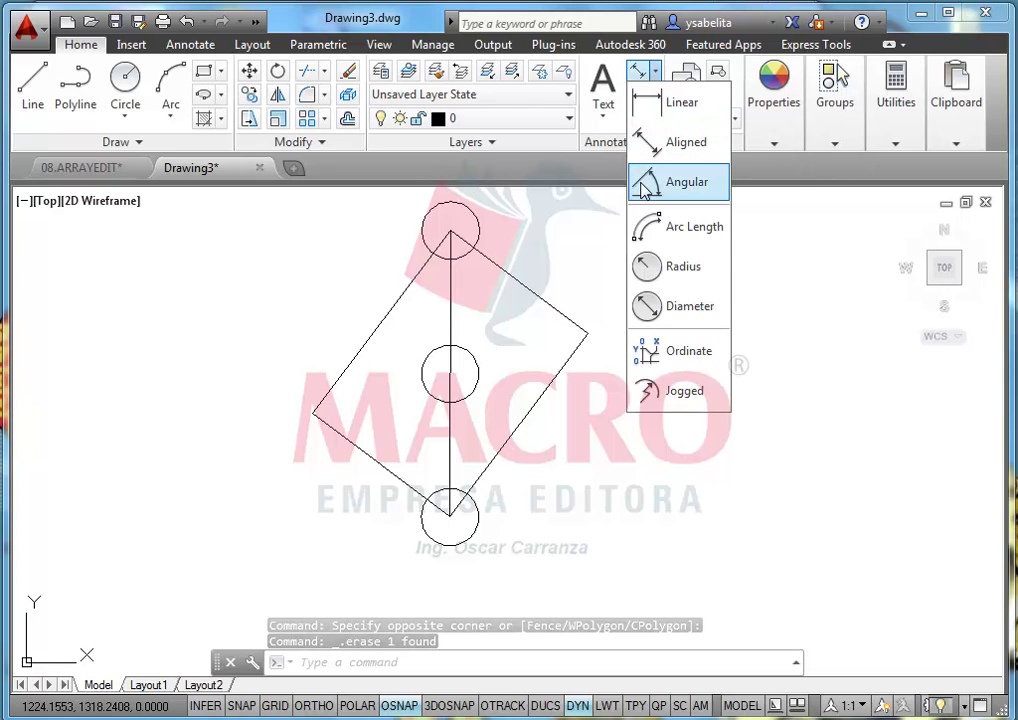
click(652, 266)
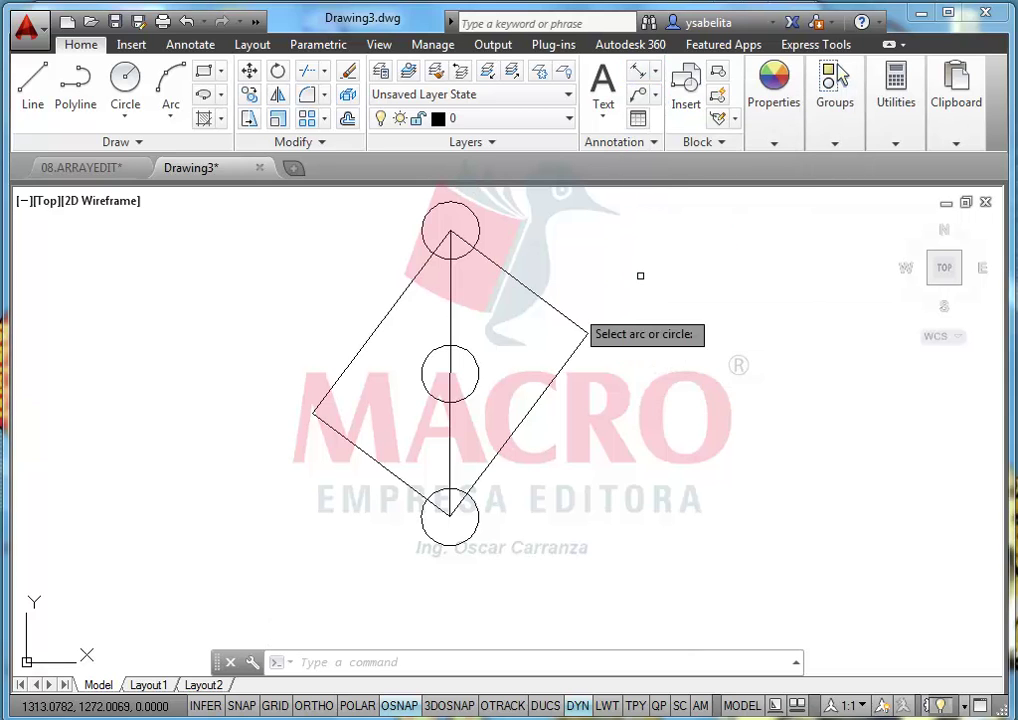
click(472, 364)
scroll(471, 361, up, 3)
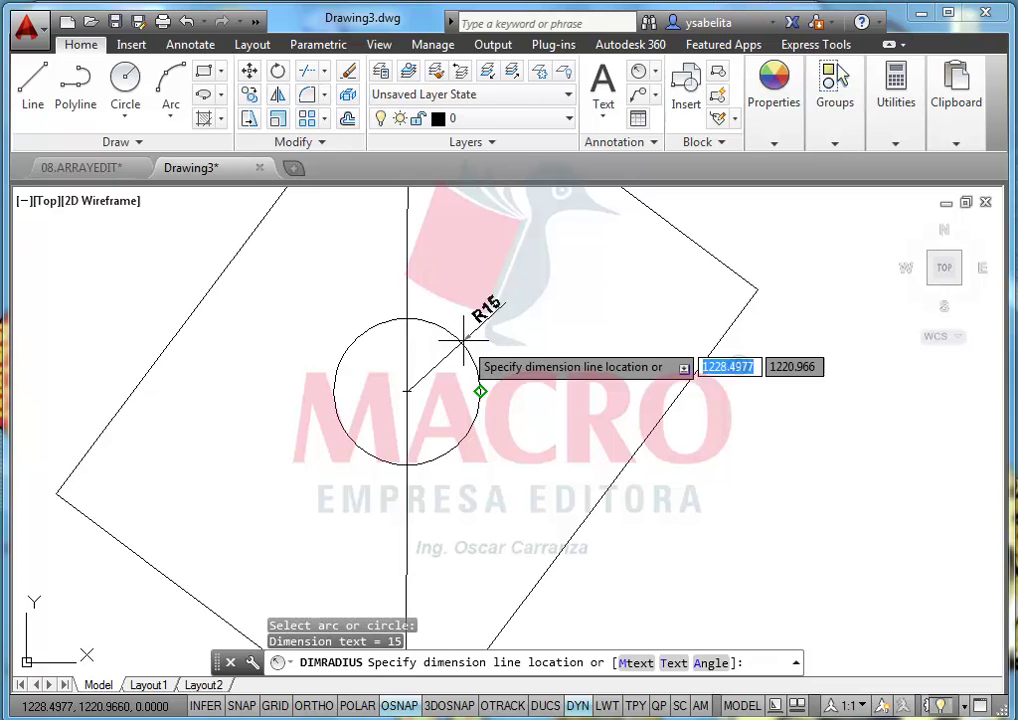
key(Escape)
scroll(455, 340, down, 2)
scroll(452, 352, down, 2)
mouse_move(460, 355)
middle_down()
mouse_move(483, 336)
mouse_move(425, 329)
mouse_move(447, 340)
middle_up()
scroll(452, 288, up, 1)
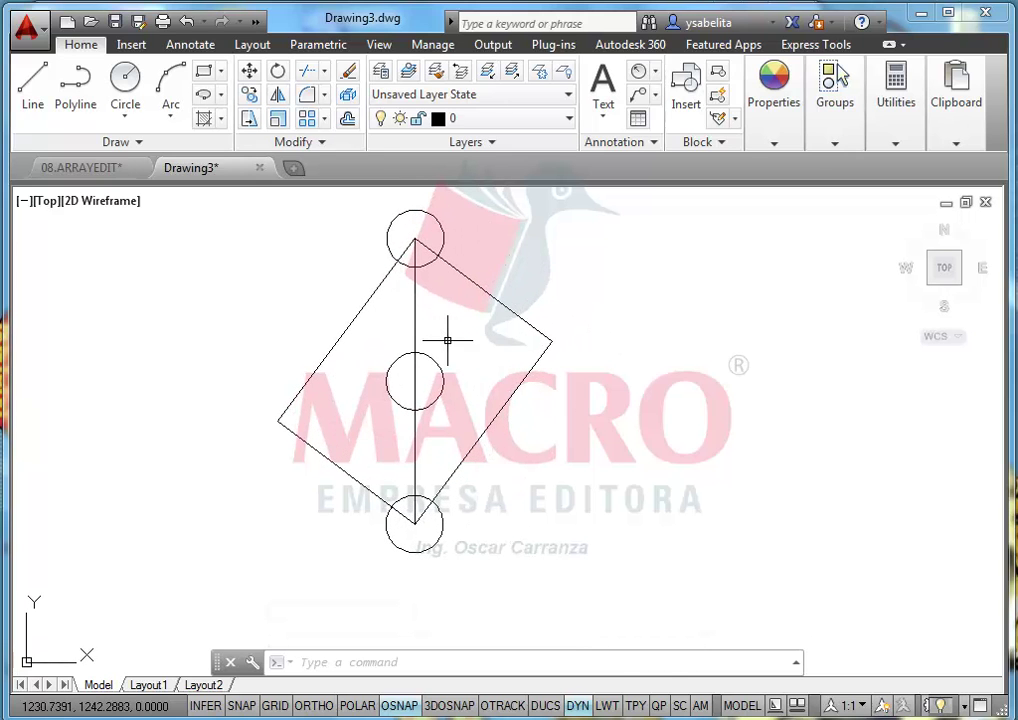
click(348, 96)
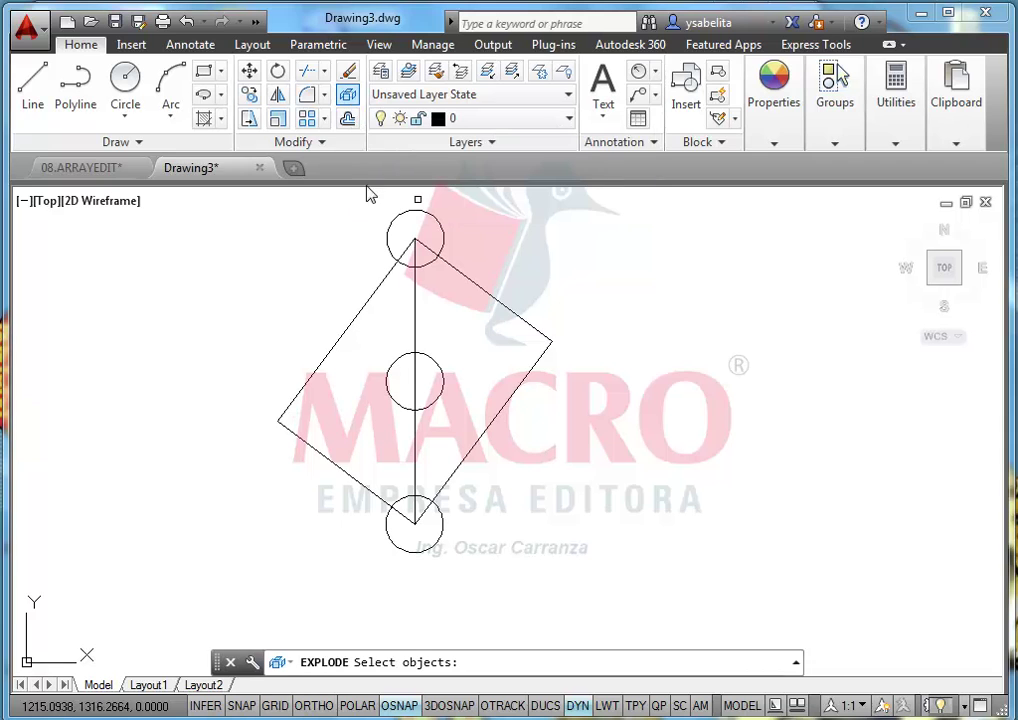
text(1)
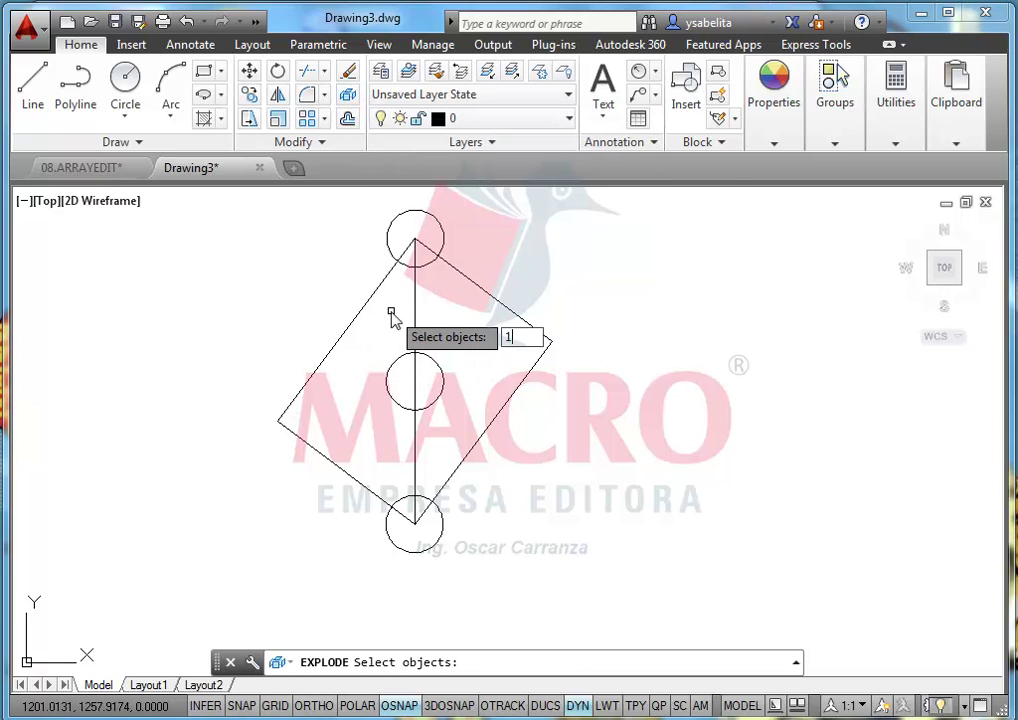
key(Return)
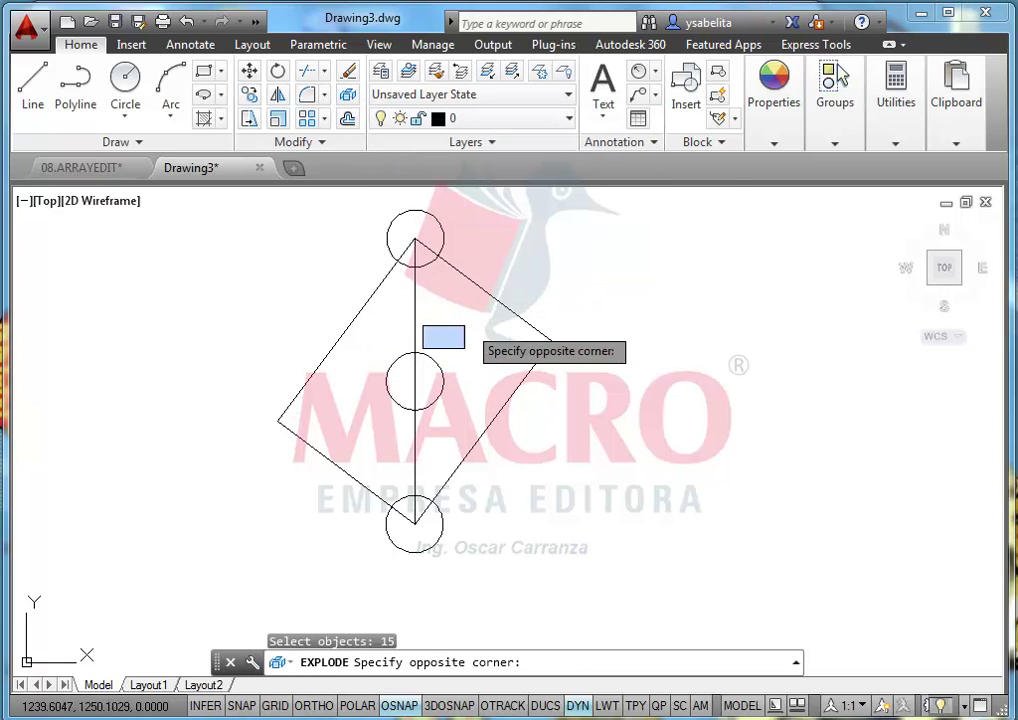
click(469, 306)
click(474, 284)
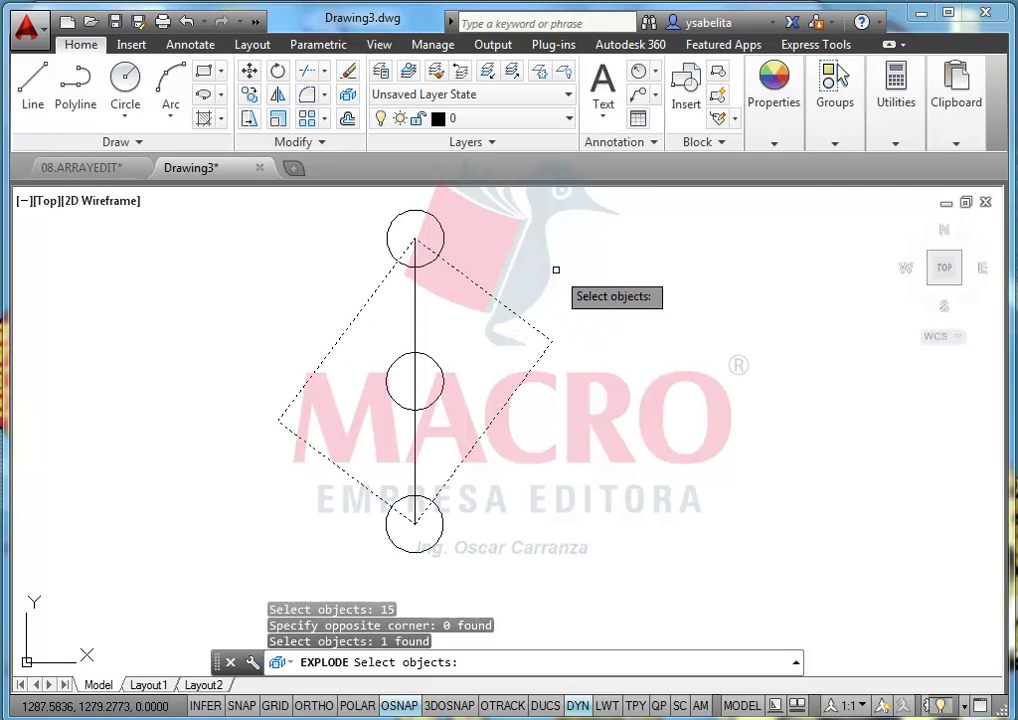
key(Escape)
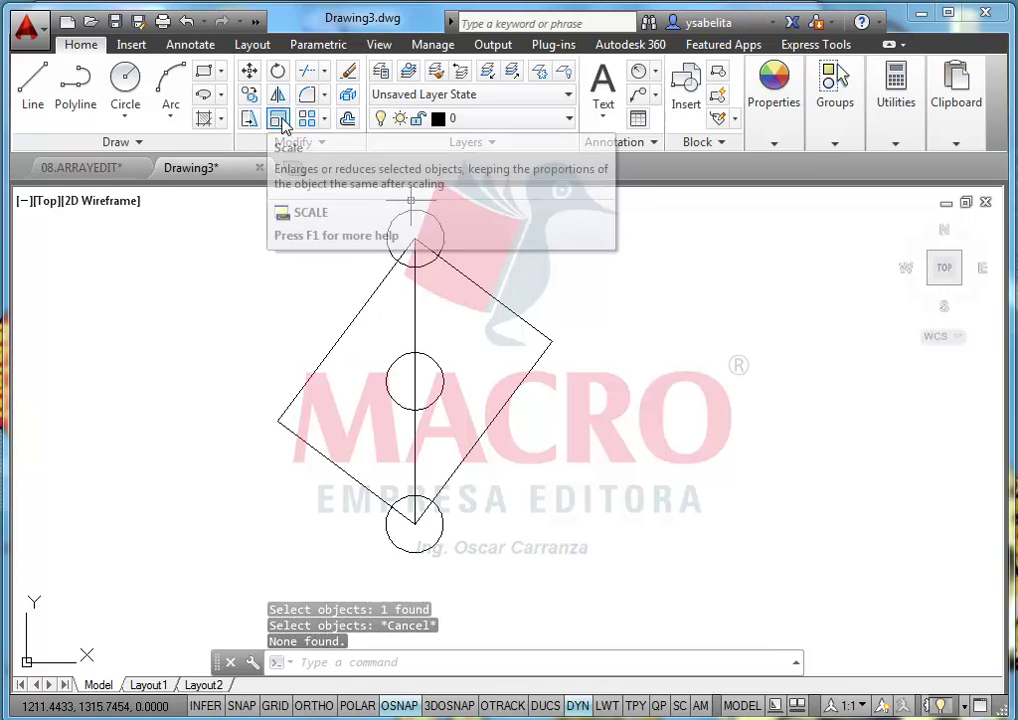
Step: Offset the diamond outward by 15 and the vertical line 15 to each side
click(347, 96)
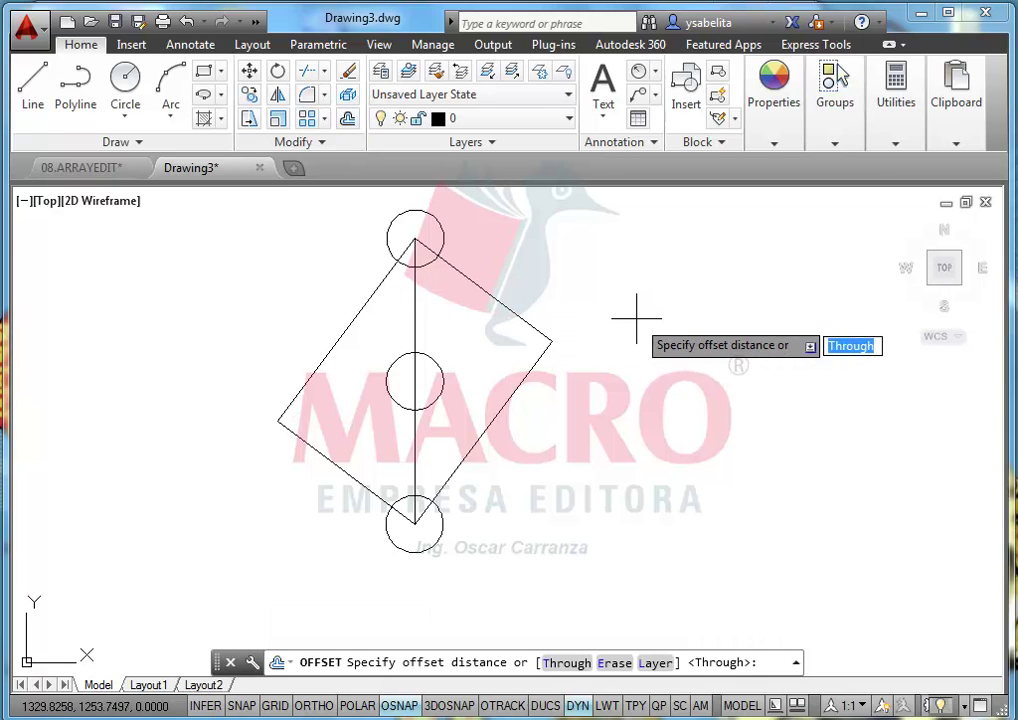
text(15)
key(Return)
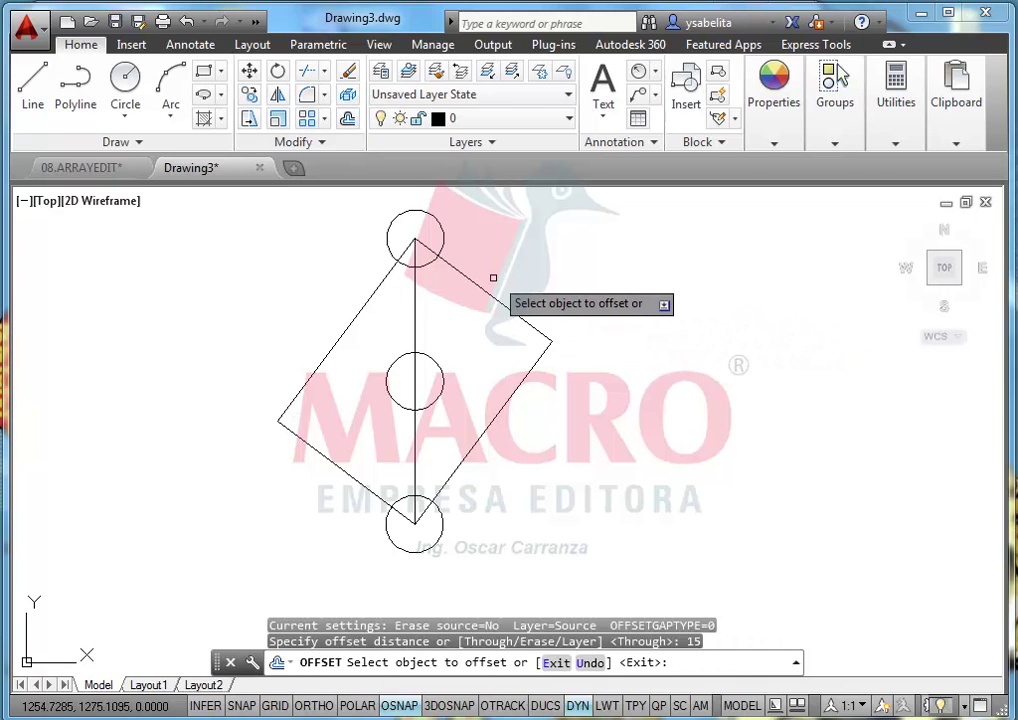
click(474, 286)
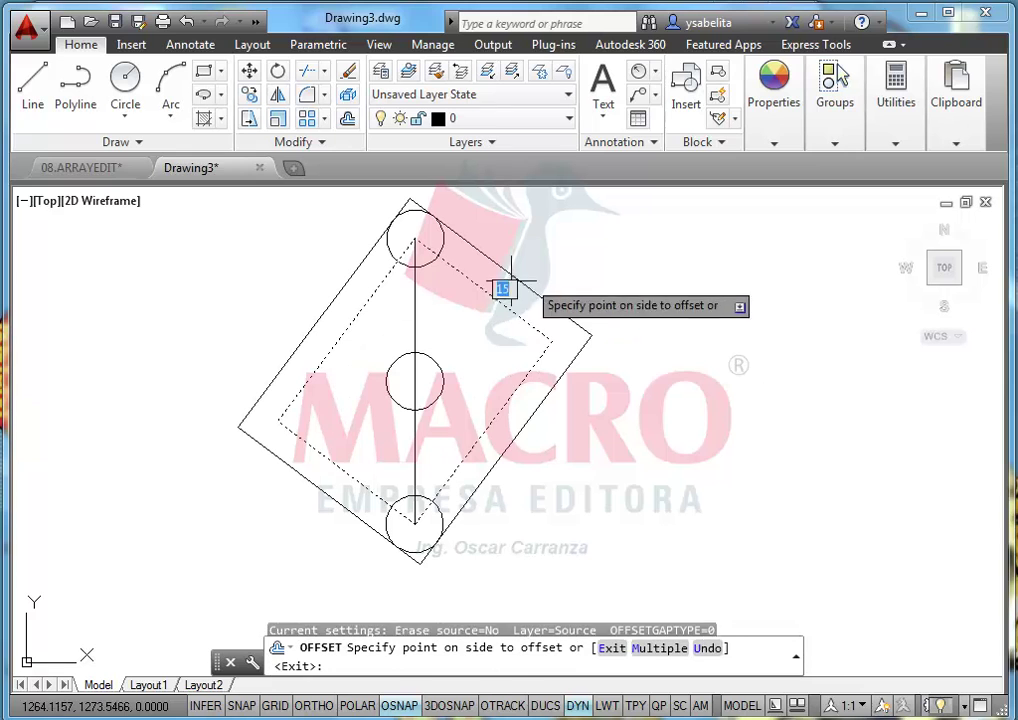
click(586, 240)
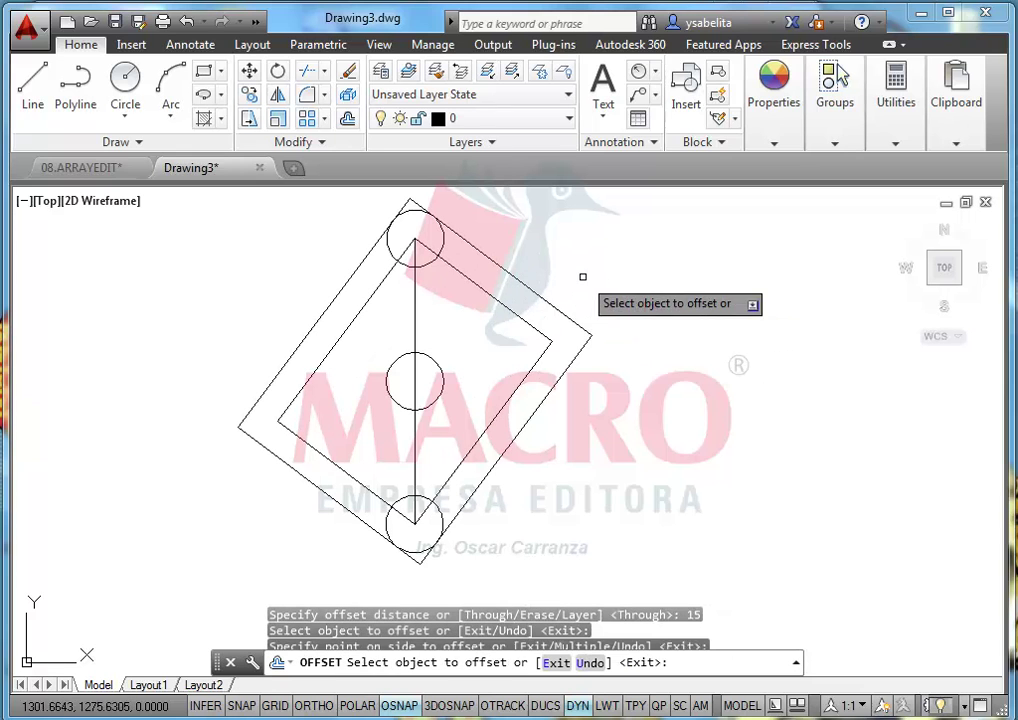
click(415, 302)
click(638, 286)
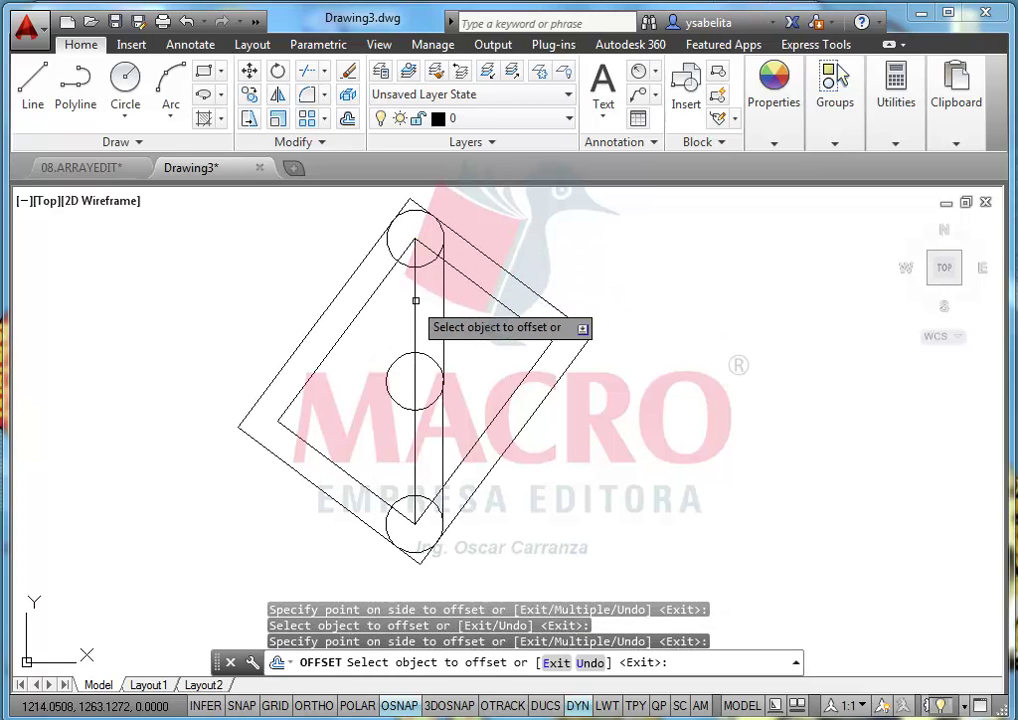
click(414, 300)
click(322, 285)
key(Return)
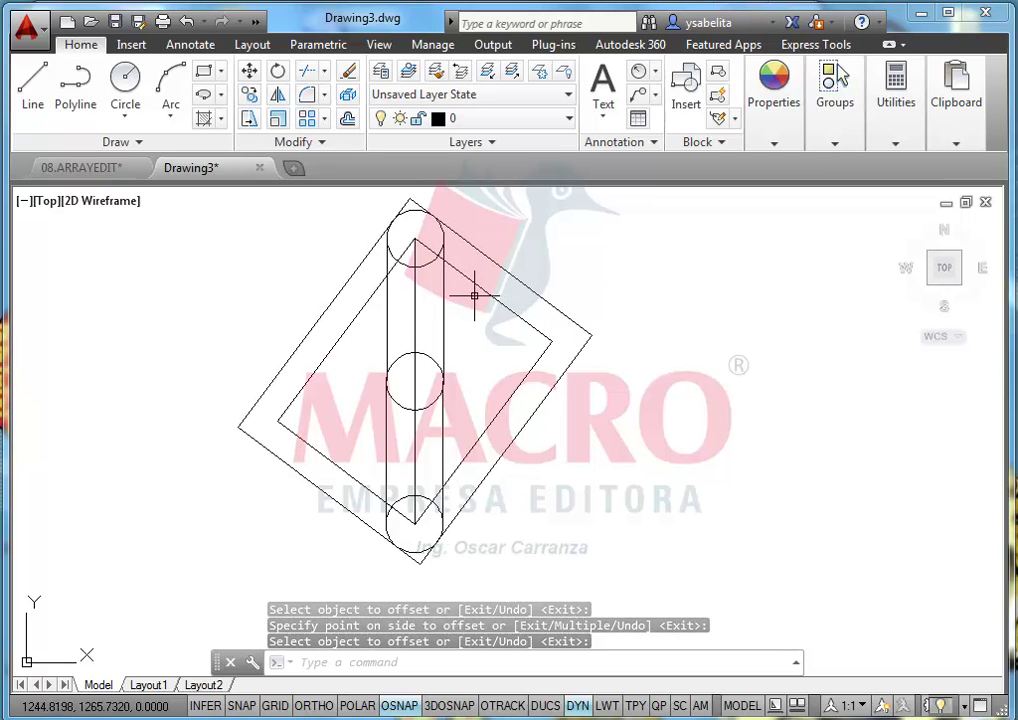
Step: Explode the outer and inner diamonds into separate lines
click(348, 94)
click(578, 231)
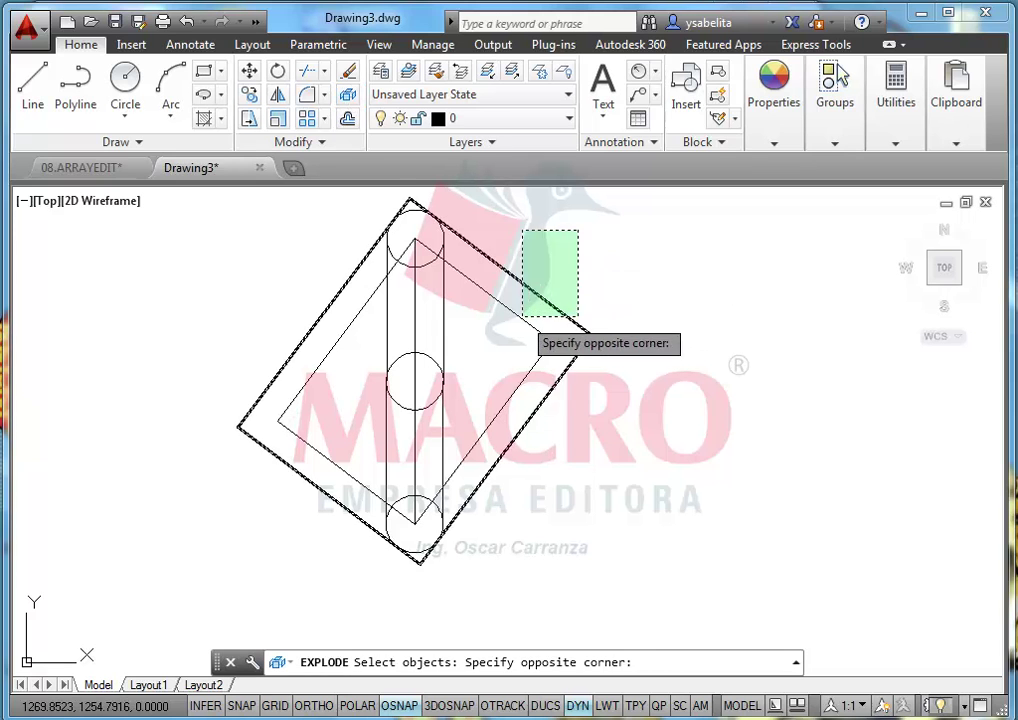
click(529, 312)
click(516, 320)
click(504, 325)
key(Return)
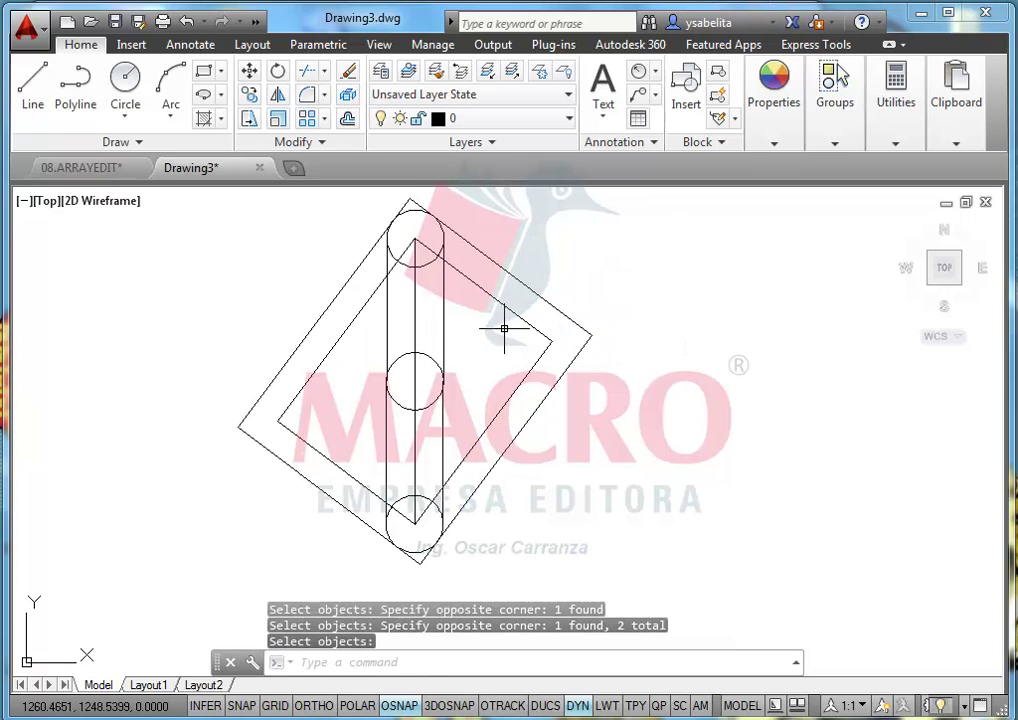
Step: Erase the upper-right edges of both diamonds
click(537, 258)
click(489, 318)
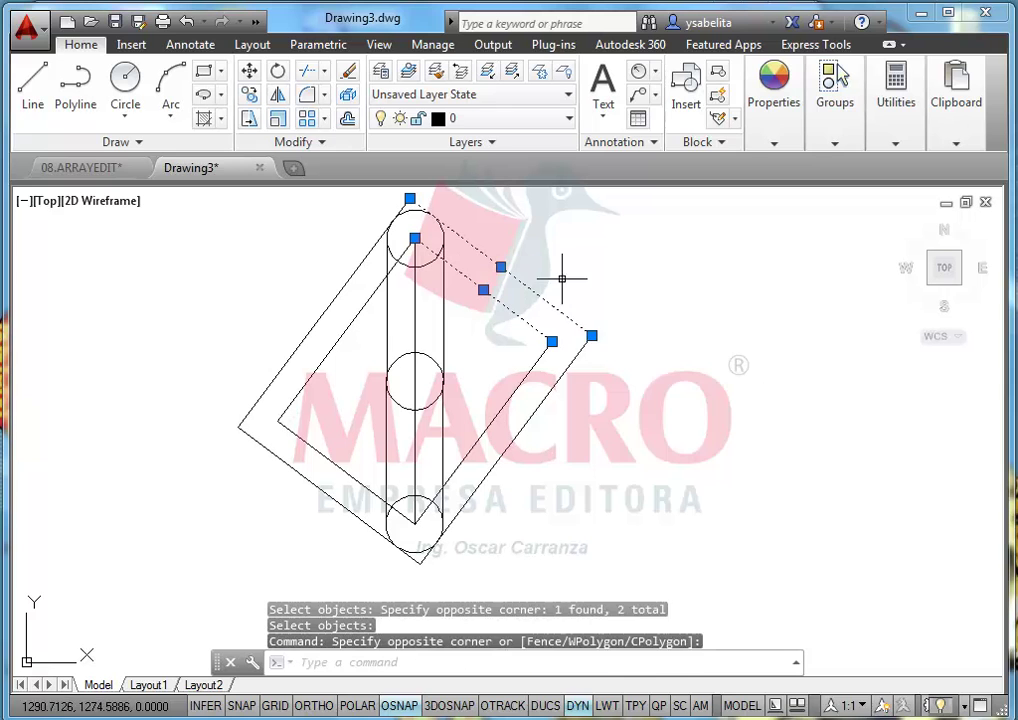
right_click(567, 285)
click(608, 387)
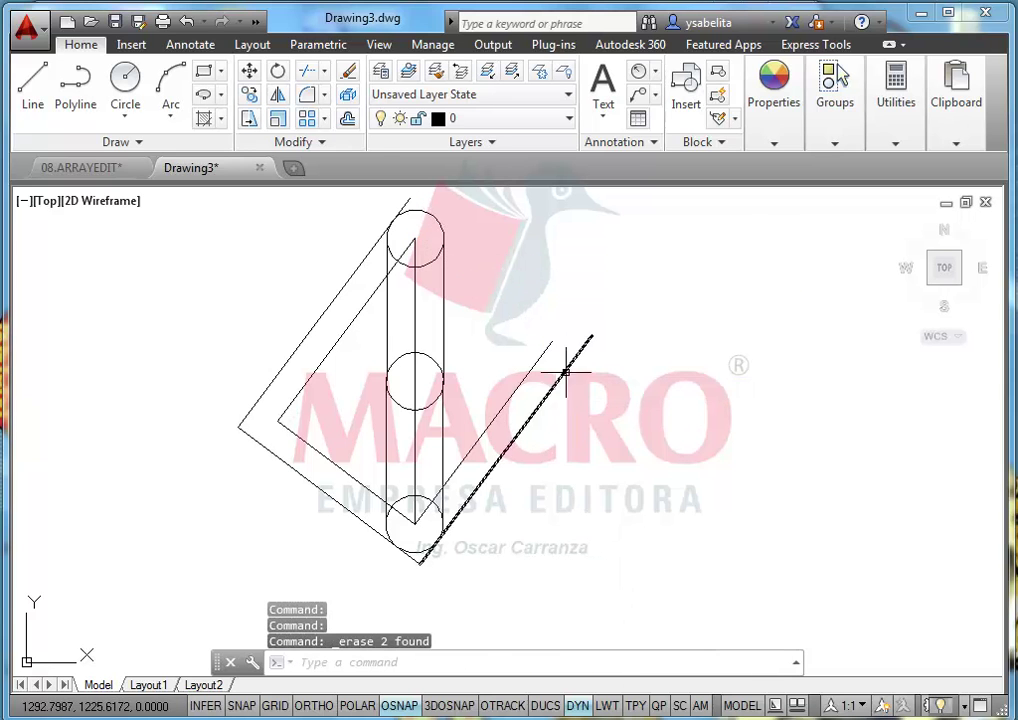
middle_drag(565, 345, 393, 393)
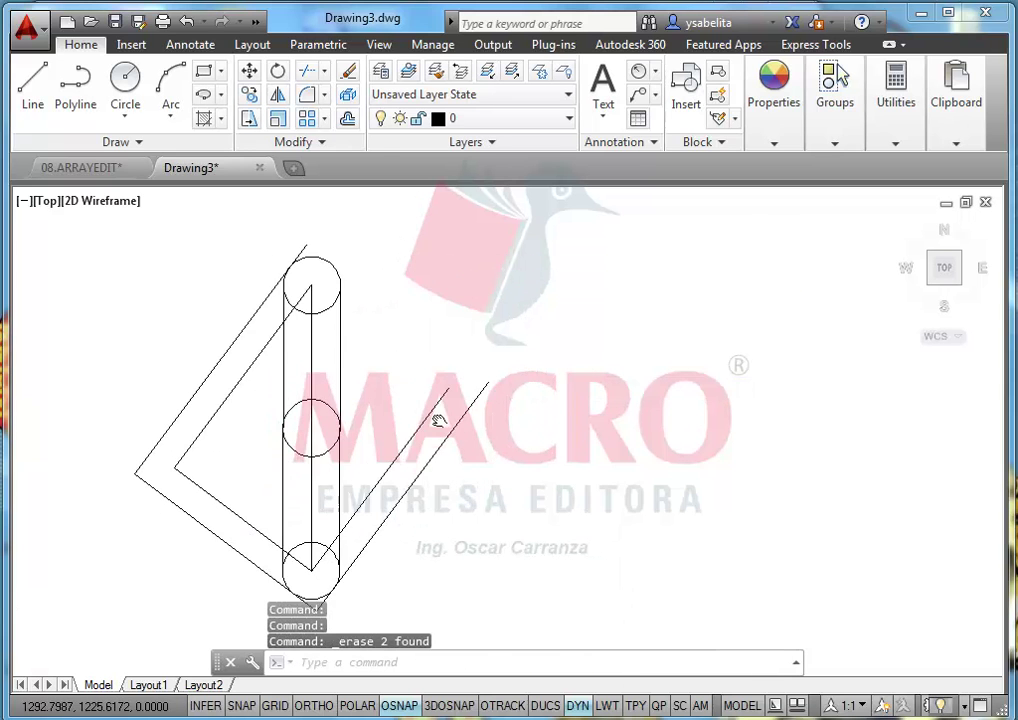
Step: Draw a 350-unit horizontal line from the top circle, then a sloping line to the bottom circle
click(30, 88)
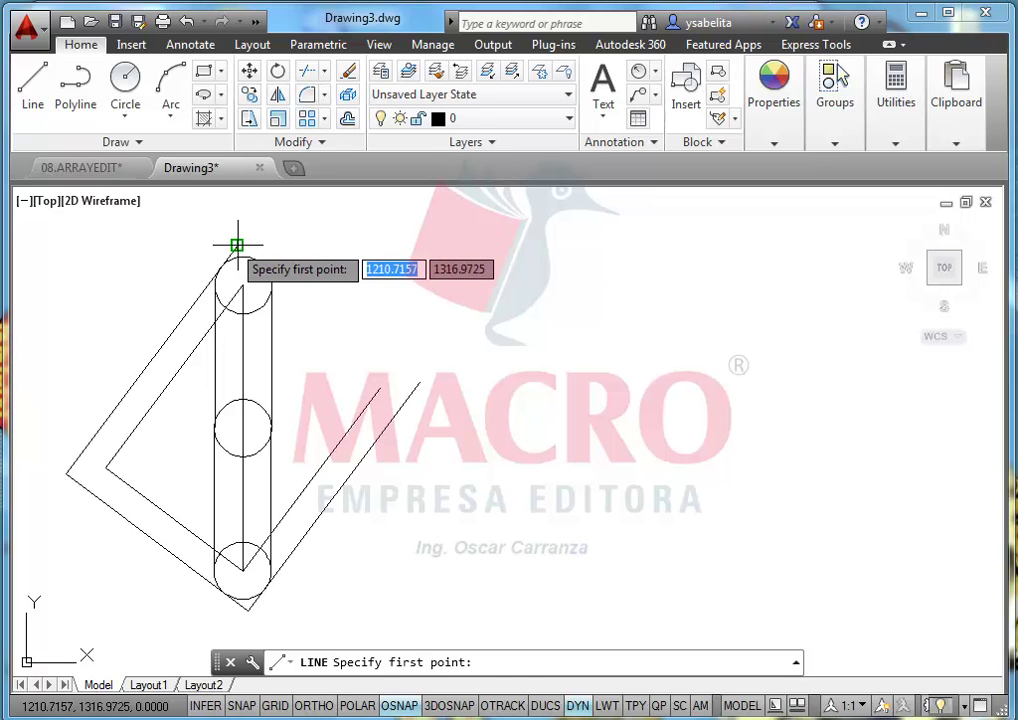
click(237, 244)
click(310, 706)
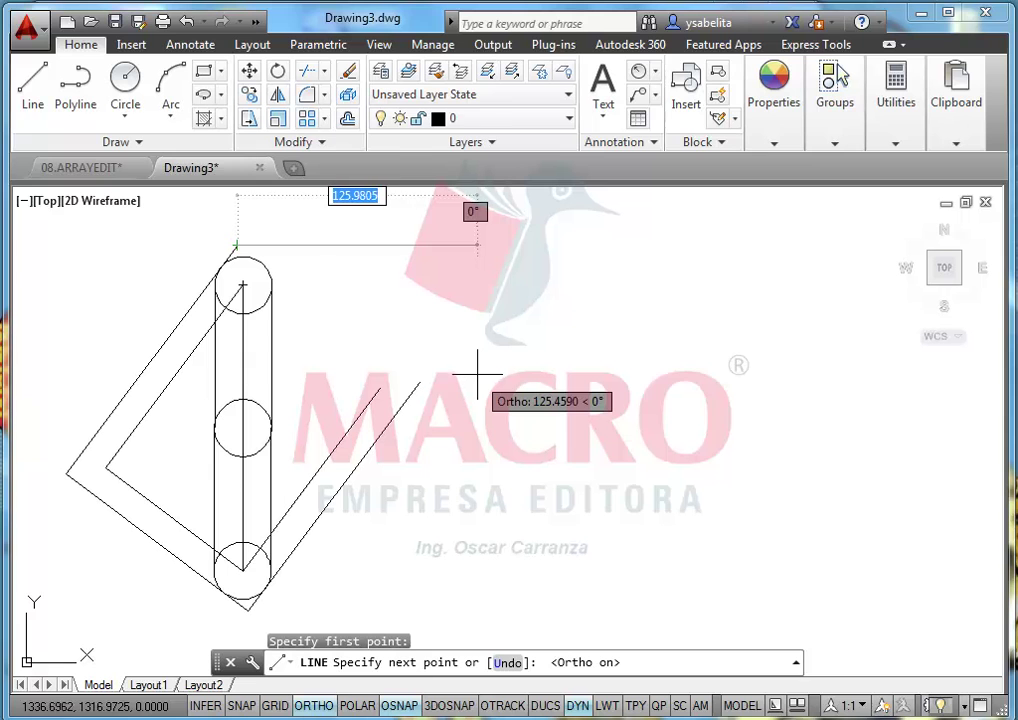
text(3)
key(Return)
scroll(480, 372, down, 3)
scroll(385, 485, up, 2)
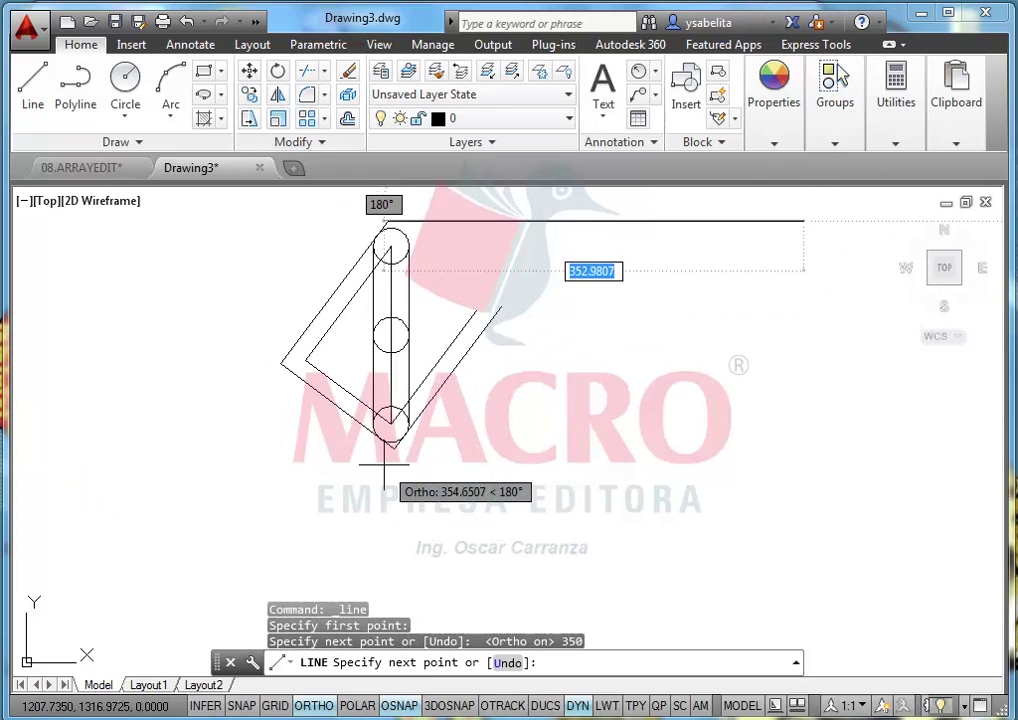
click(396, 448)
right_click(643, 379)
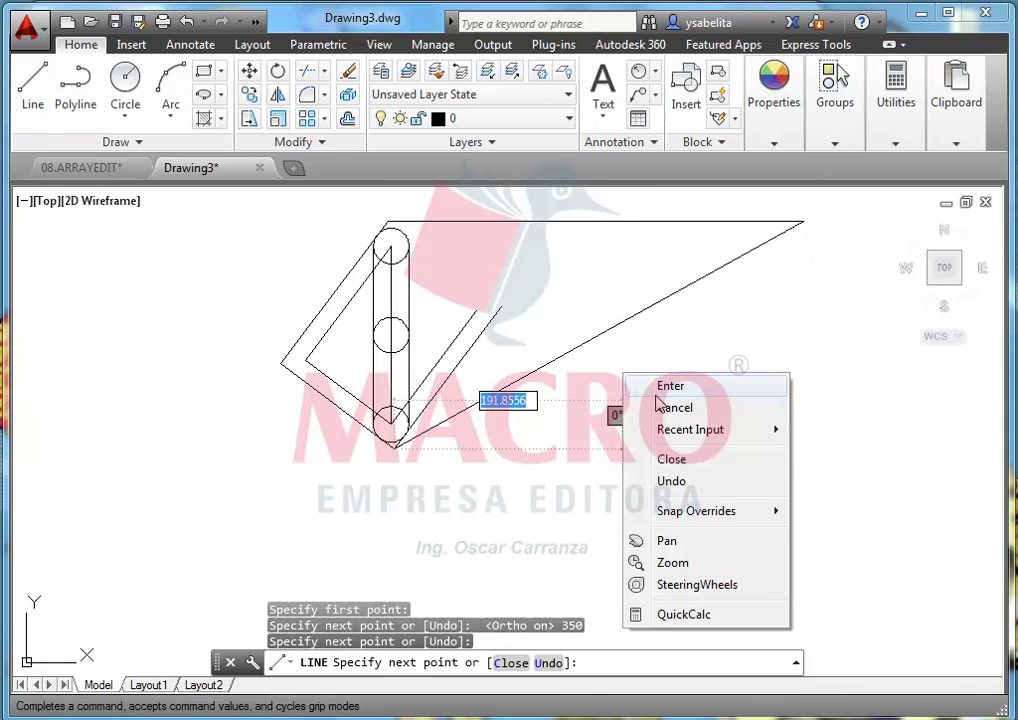
click(668, 384)
middle_drag(613, 409, 505, 451)
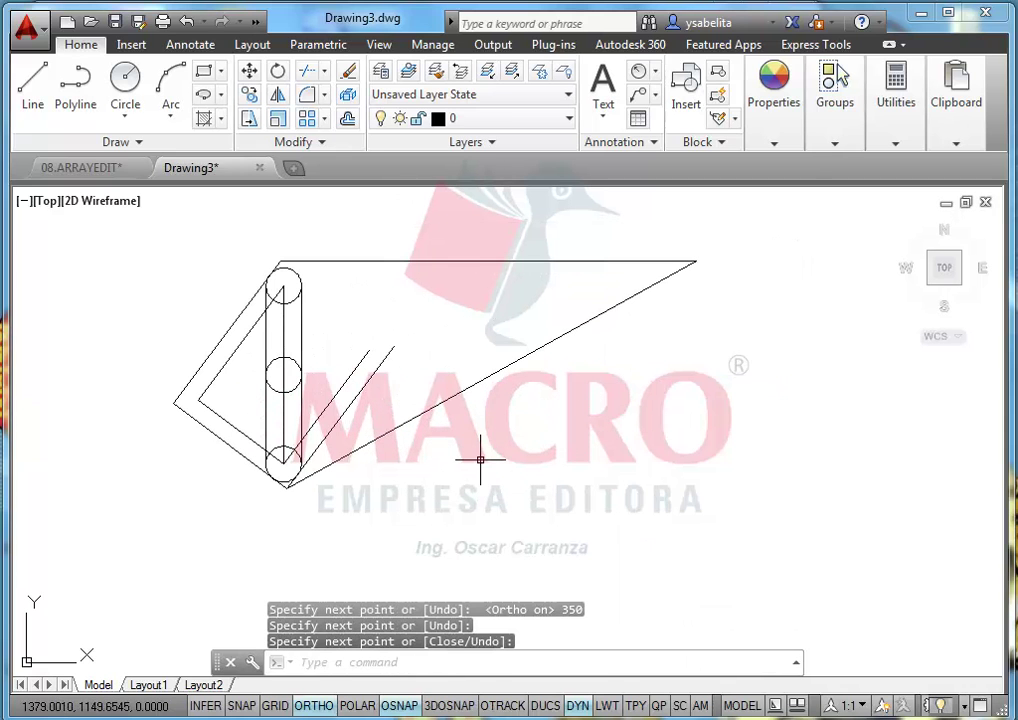
mouse_move(484, 325)
middle_down()
mouse_move(520, 331)
mouse_move(560, 357)
middle_up()
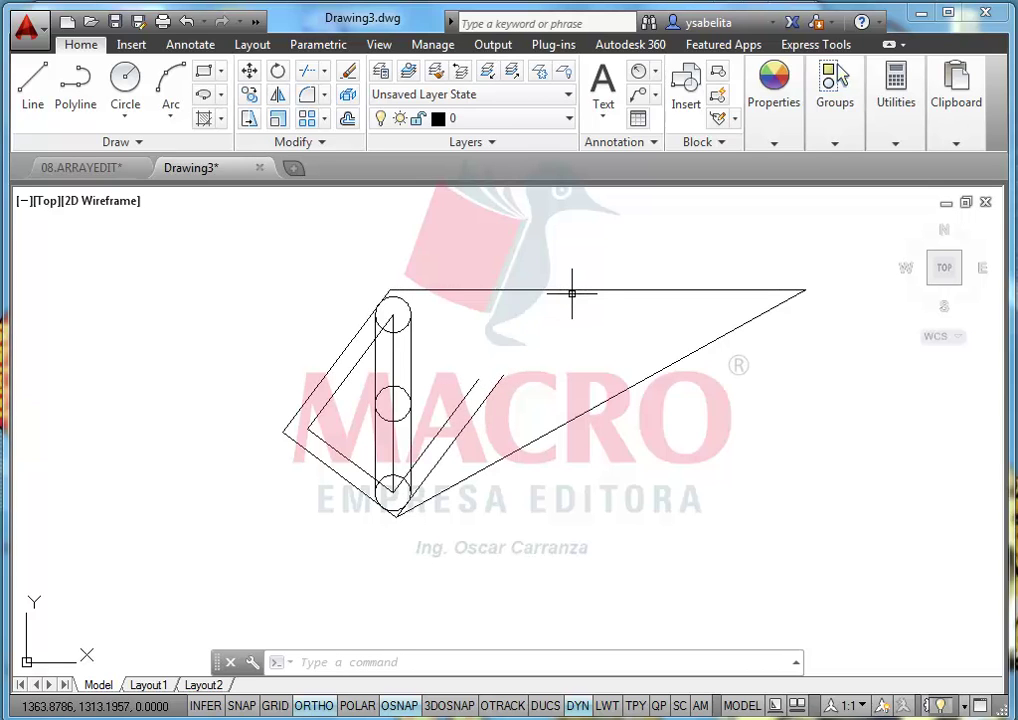
Step: Extend the two inner slanted lines up to the 350-unit horizontal top line
click(324, 72)
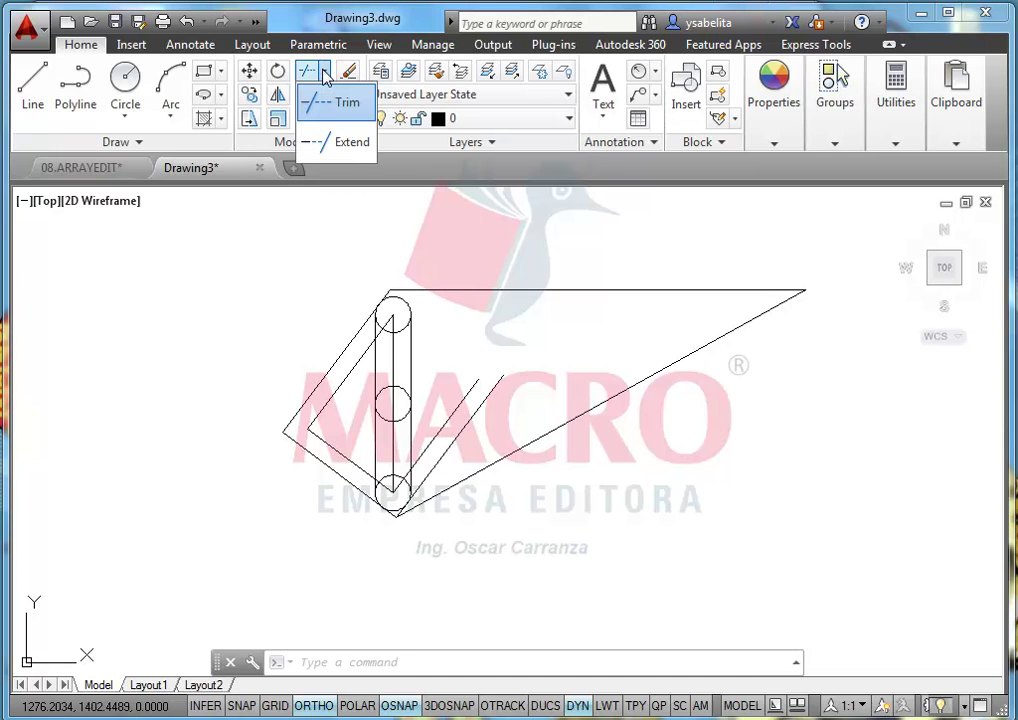
click(349, 142)
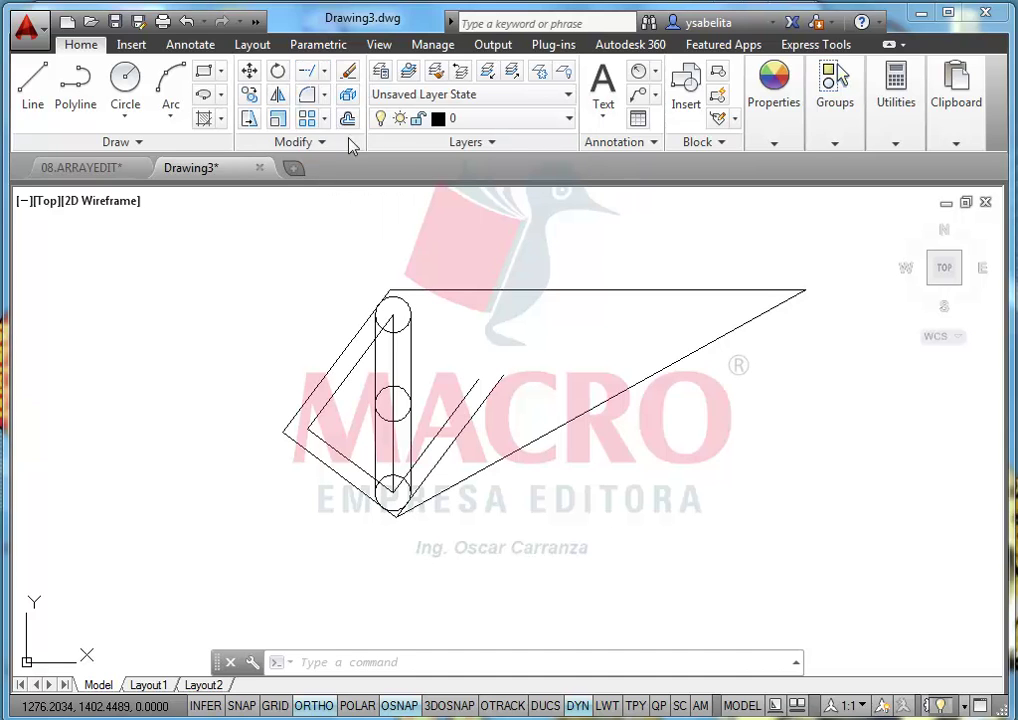
click(688, 274)
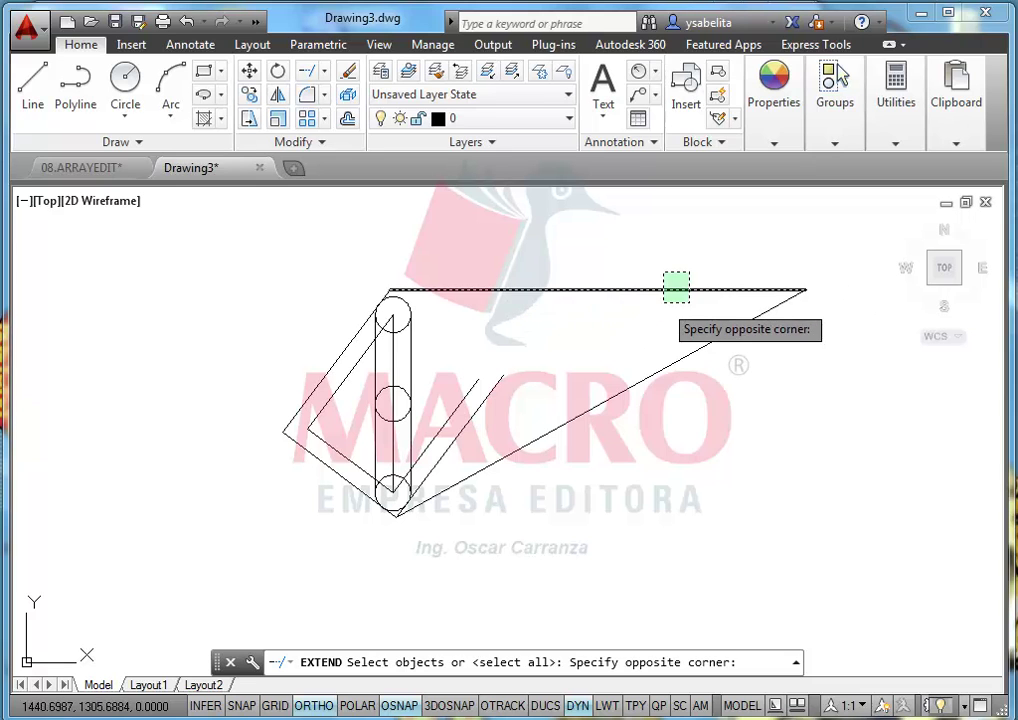
click(662, 302)
key(Return)
click(524, 391)
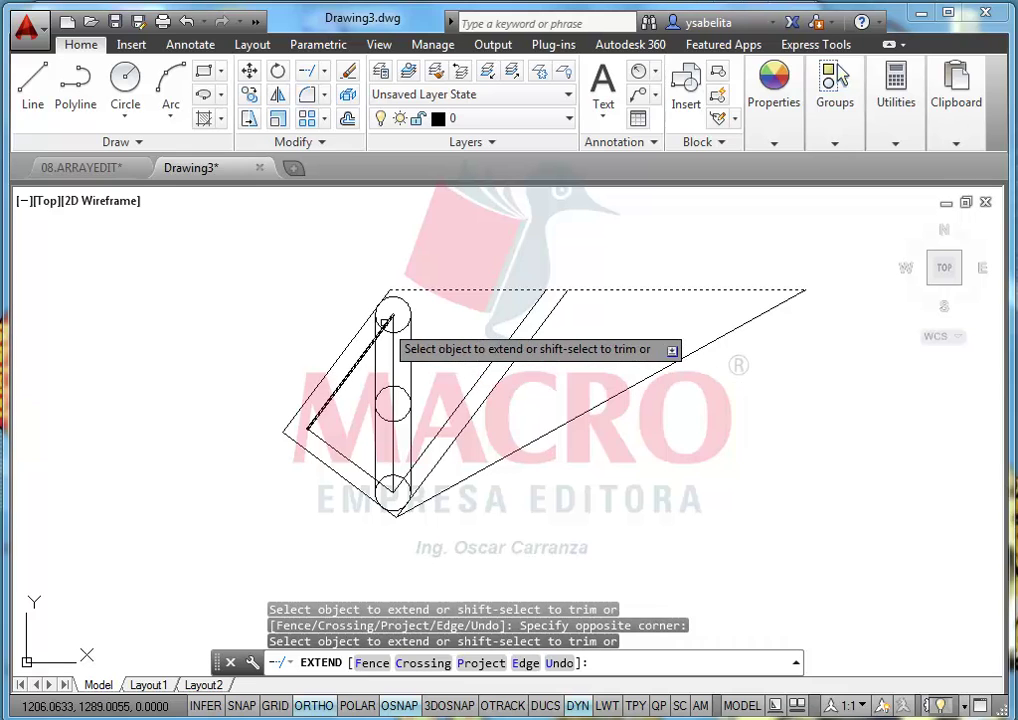
click(385, 322)
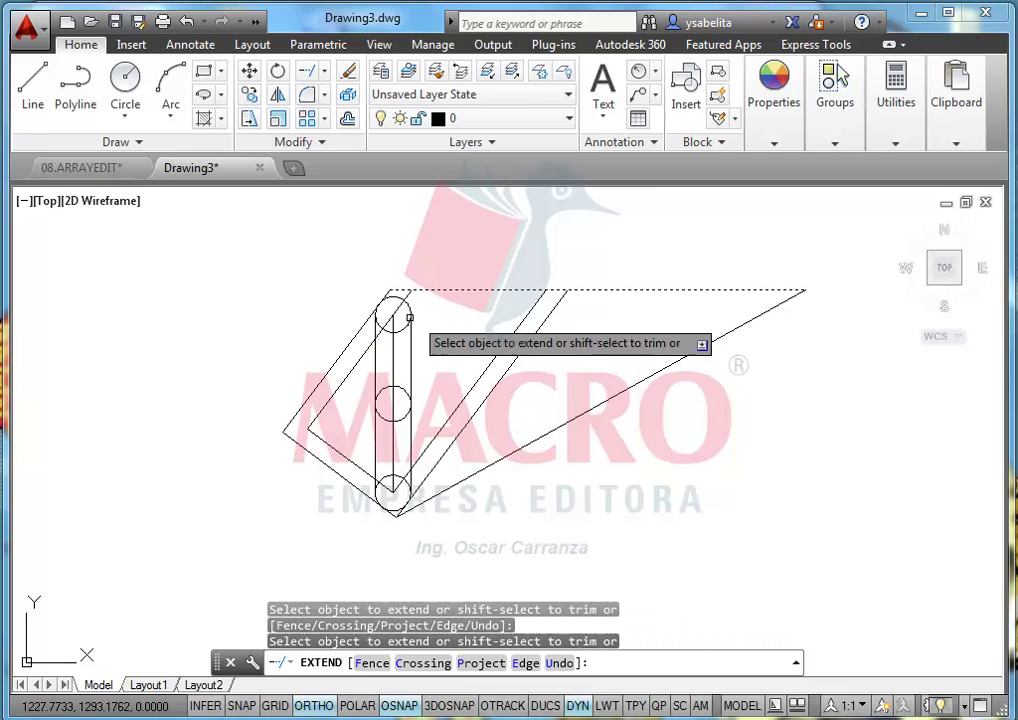
click(724, 290)
key(Return)
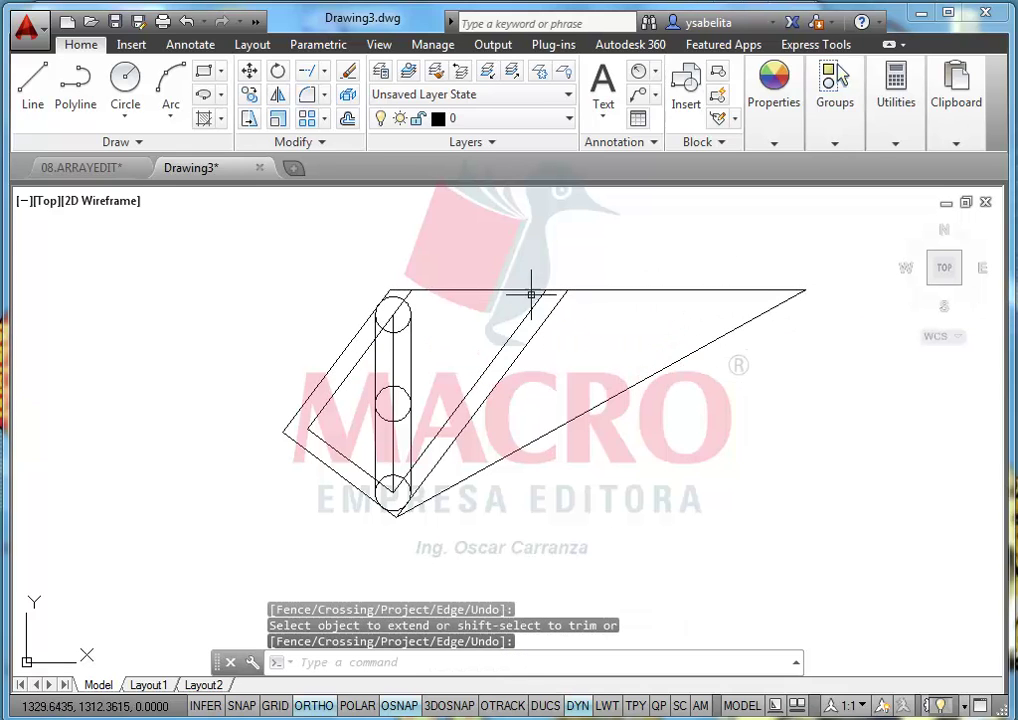
scroll(561, 293, up, 3)
scroll(445, 316, down, 1)
scroll(386, 295, down, 2)
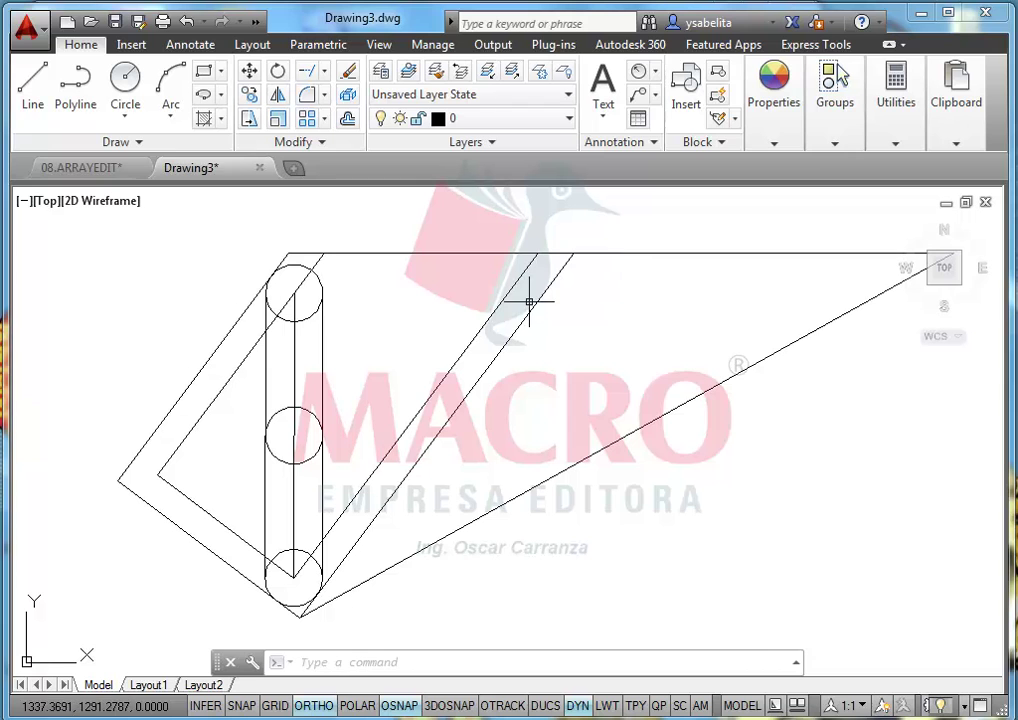
click(324, 99)
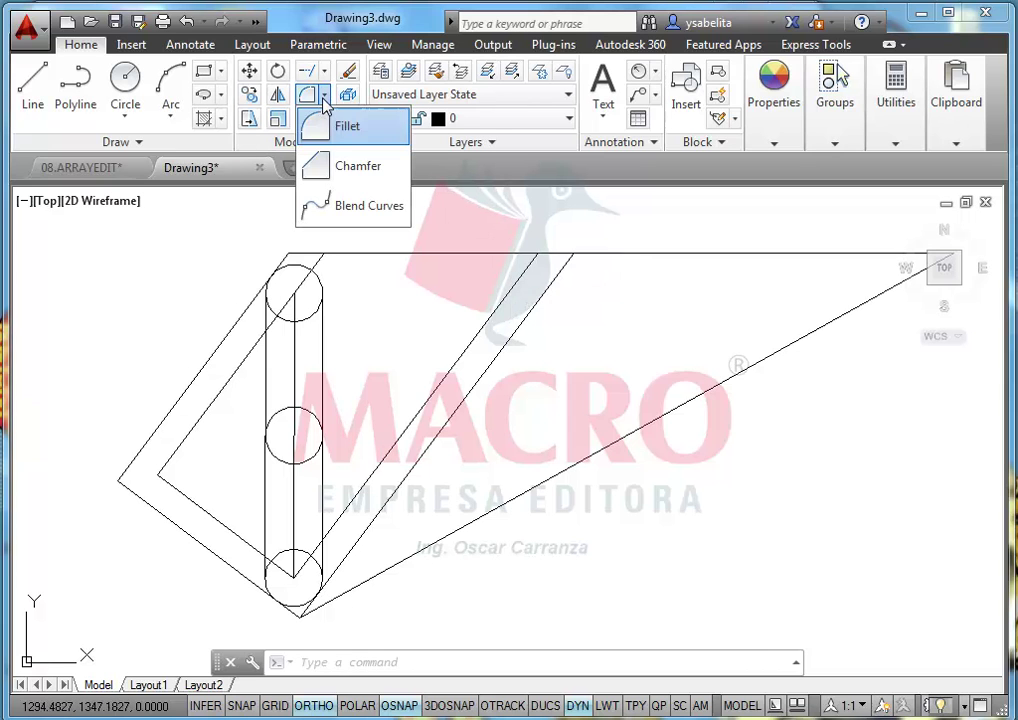
click(313, 166)
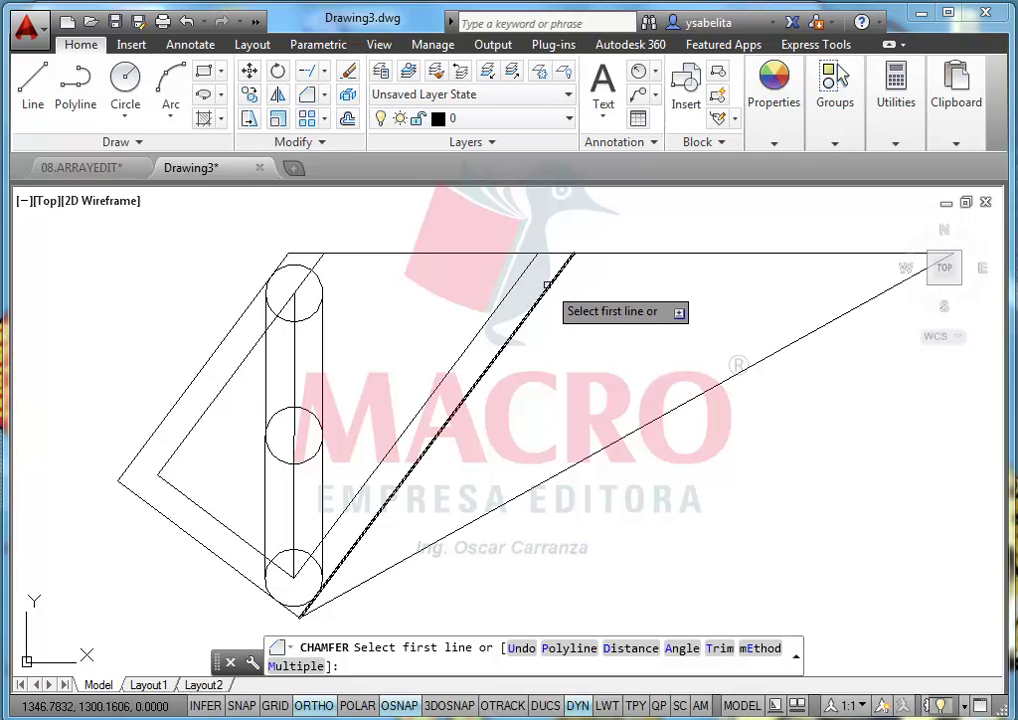
text(R)
key(Return)
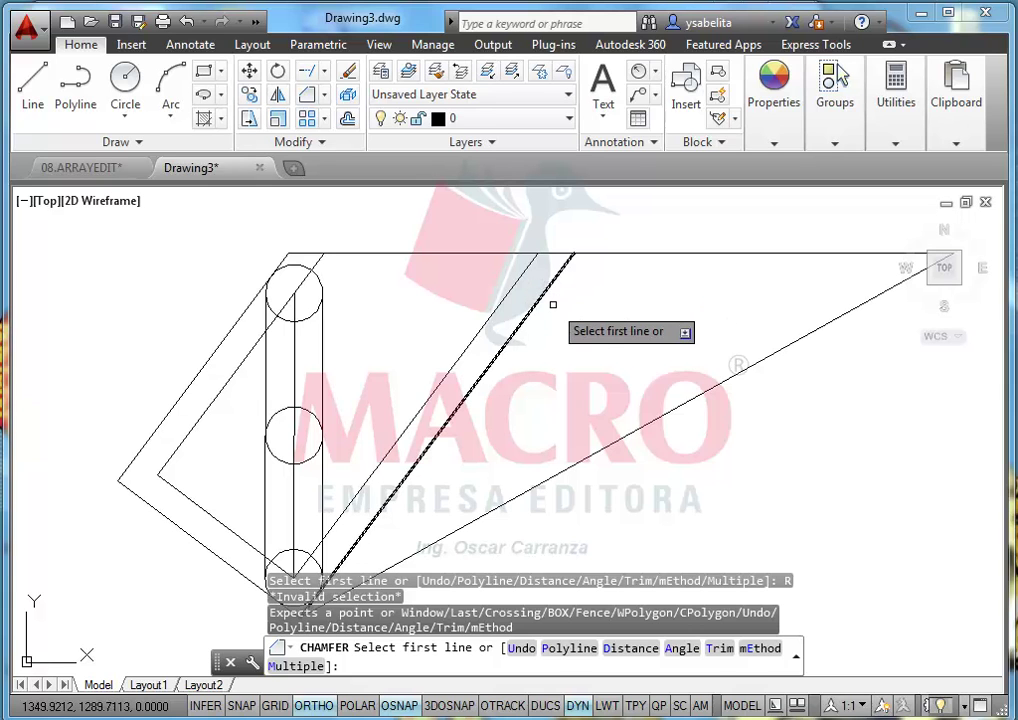
text(35)
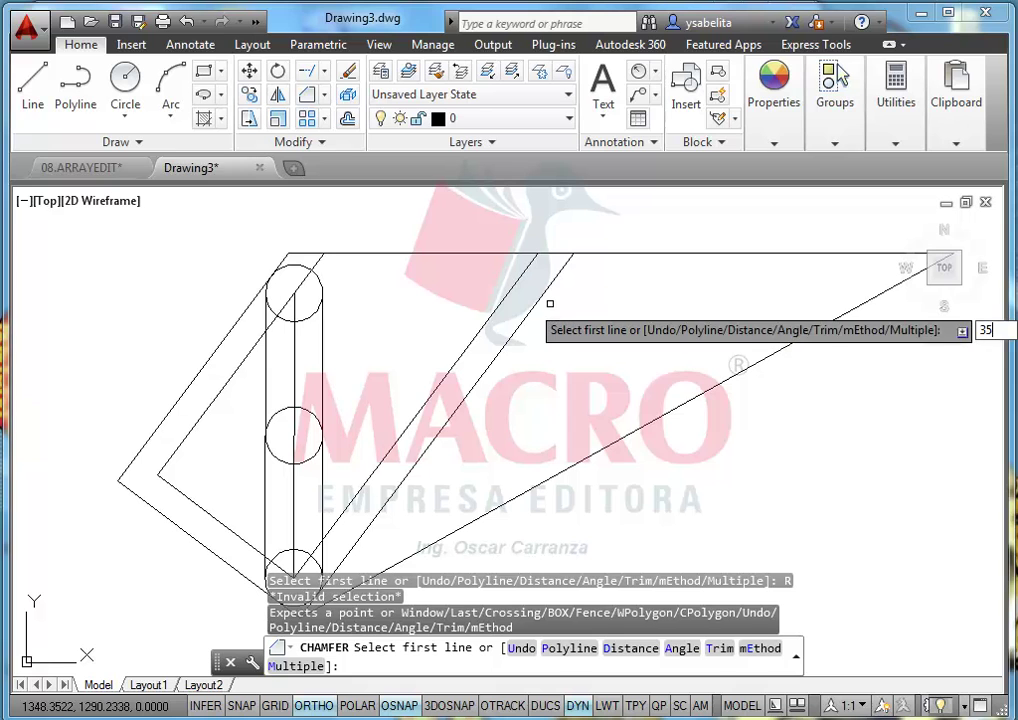
key(Return)
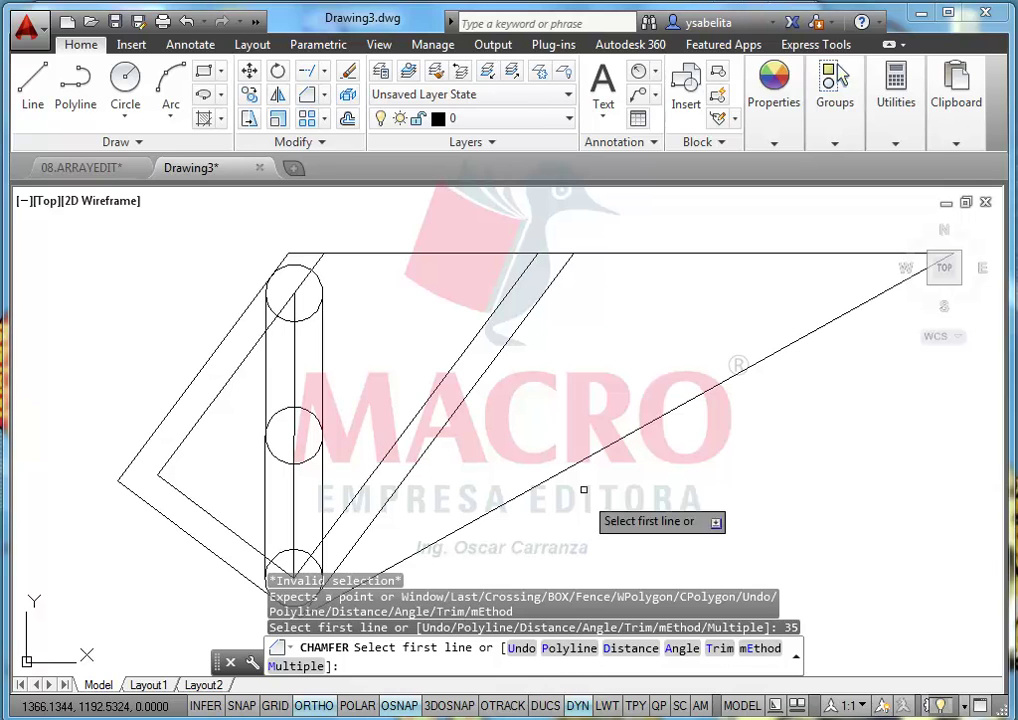
key(Escape)
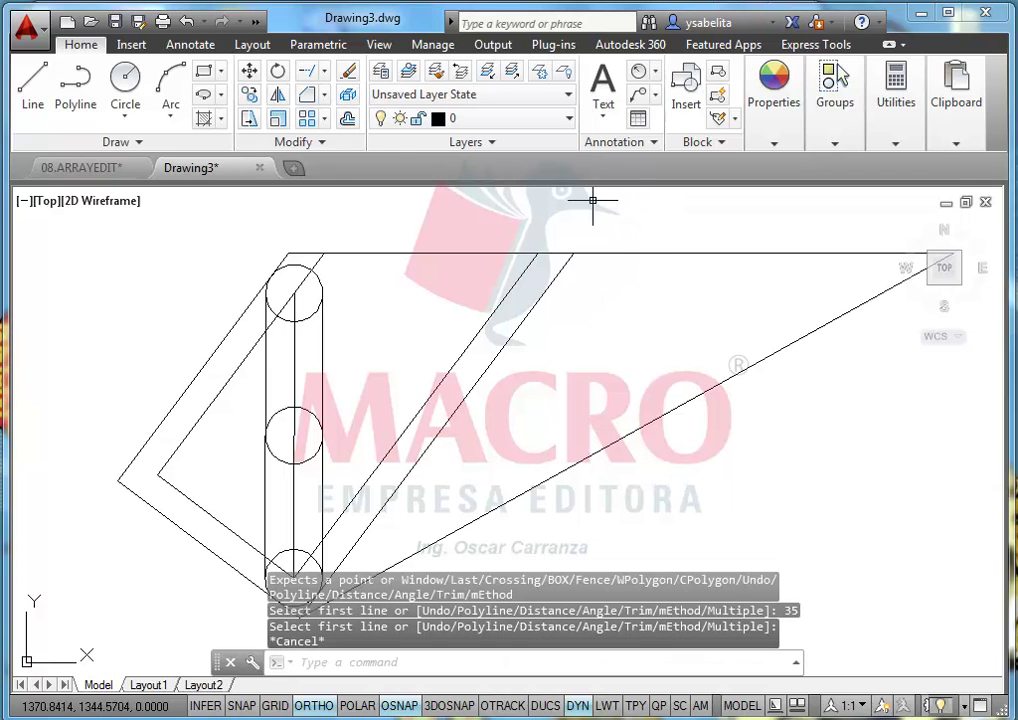
Step: Start a fillet with radius 35 in Multiple mode
click(327, 96)
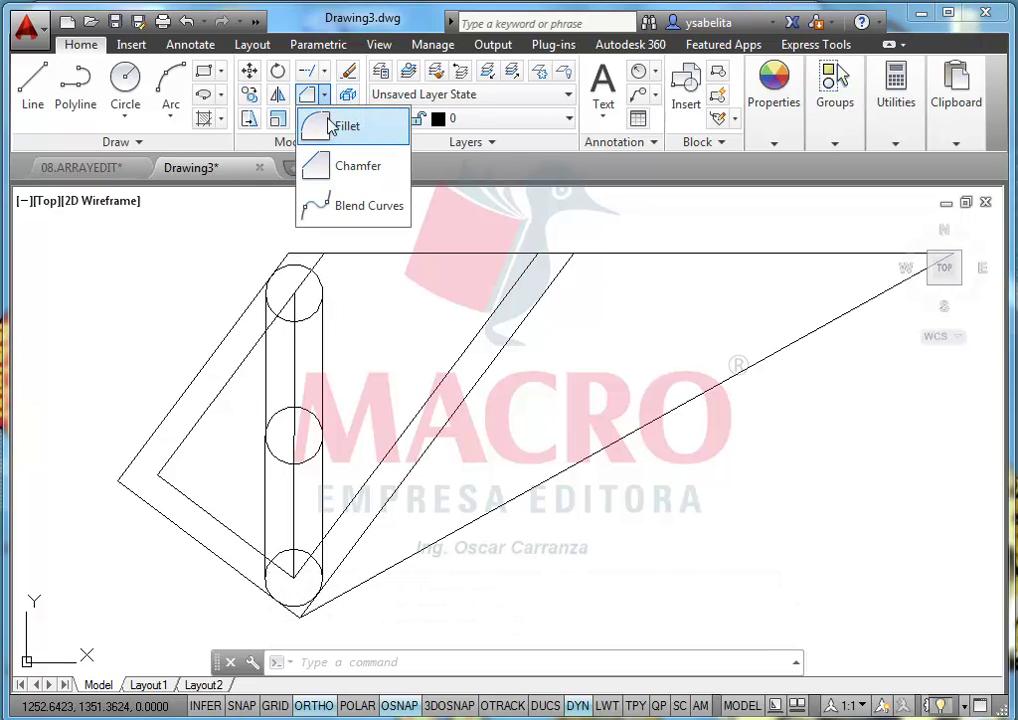
click(320, 125)
text(R)
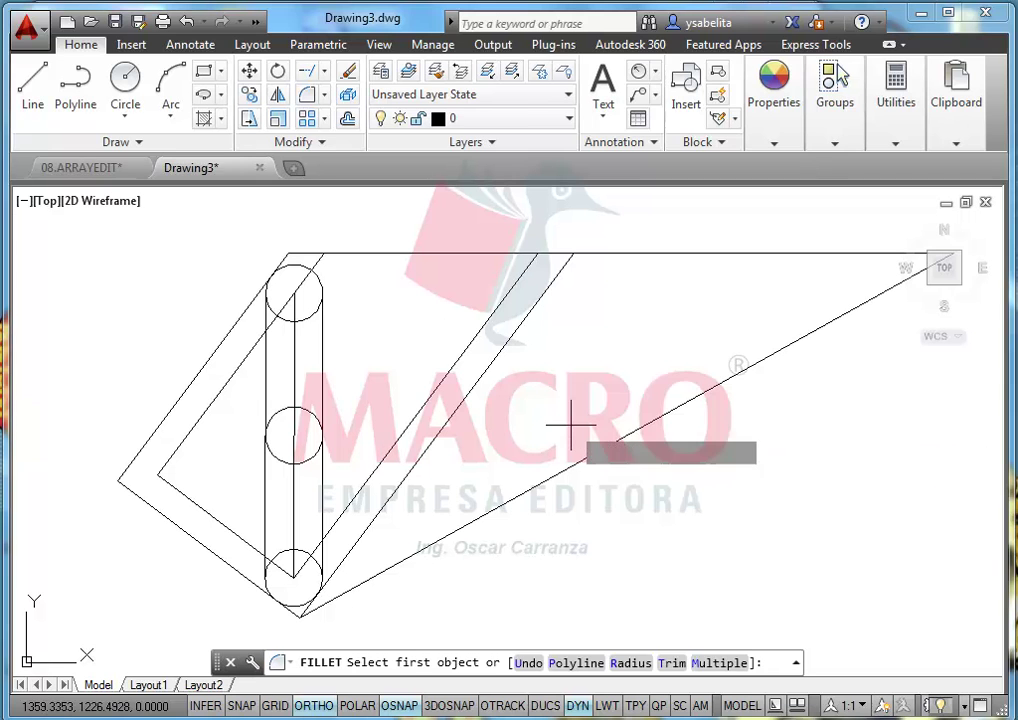
key(Return)
text(35)
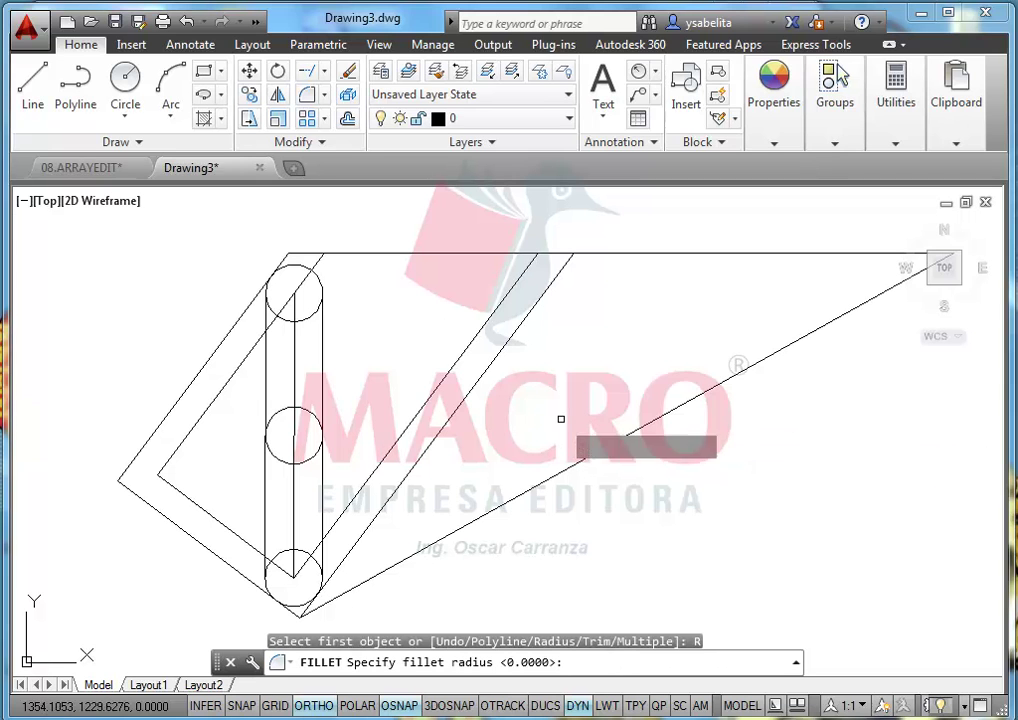
text(35)
key(Return)
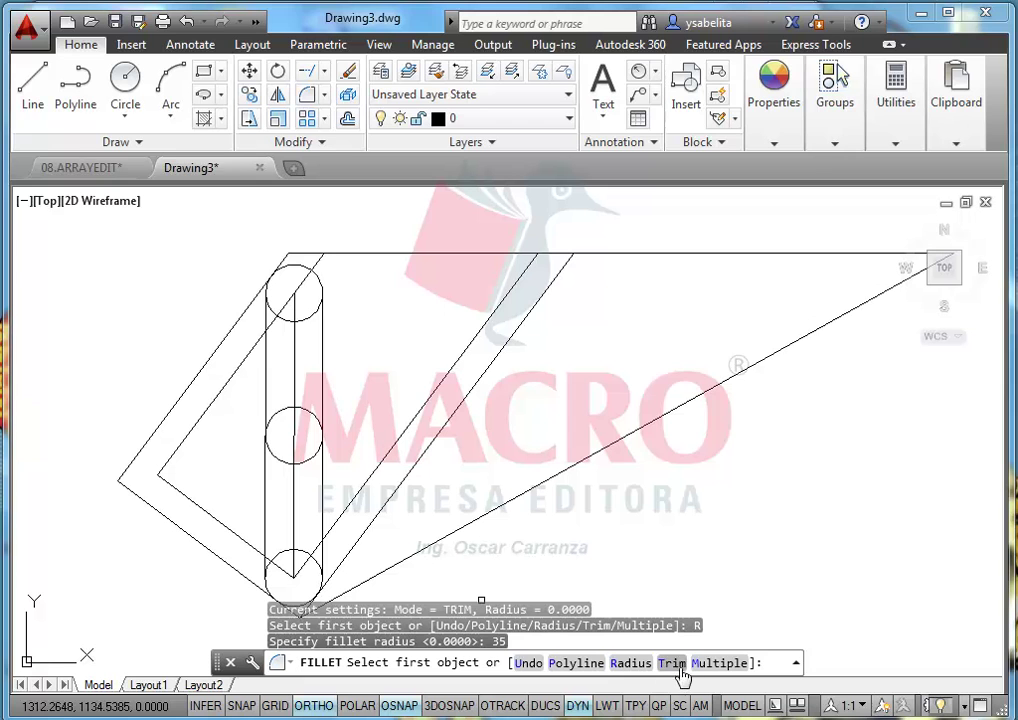
click(707, 663)
Step: Fillet the top line into each of the four slanted lines
click(670, 253)
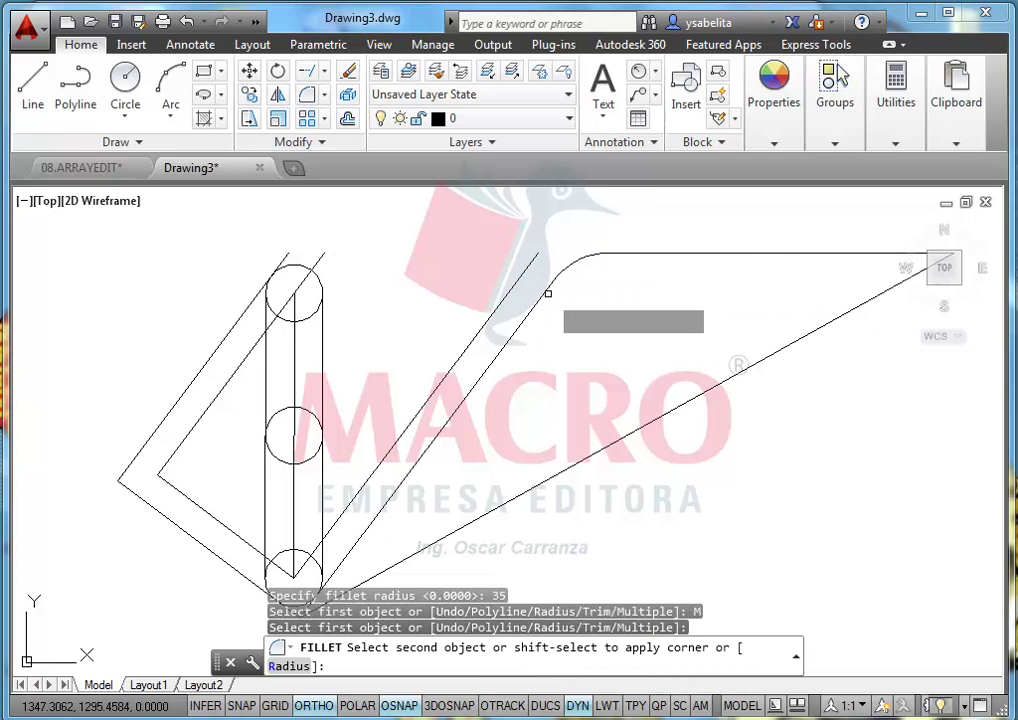
click(549, 291)
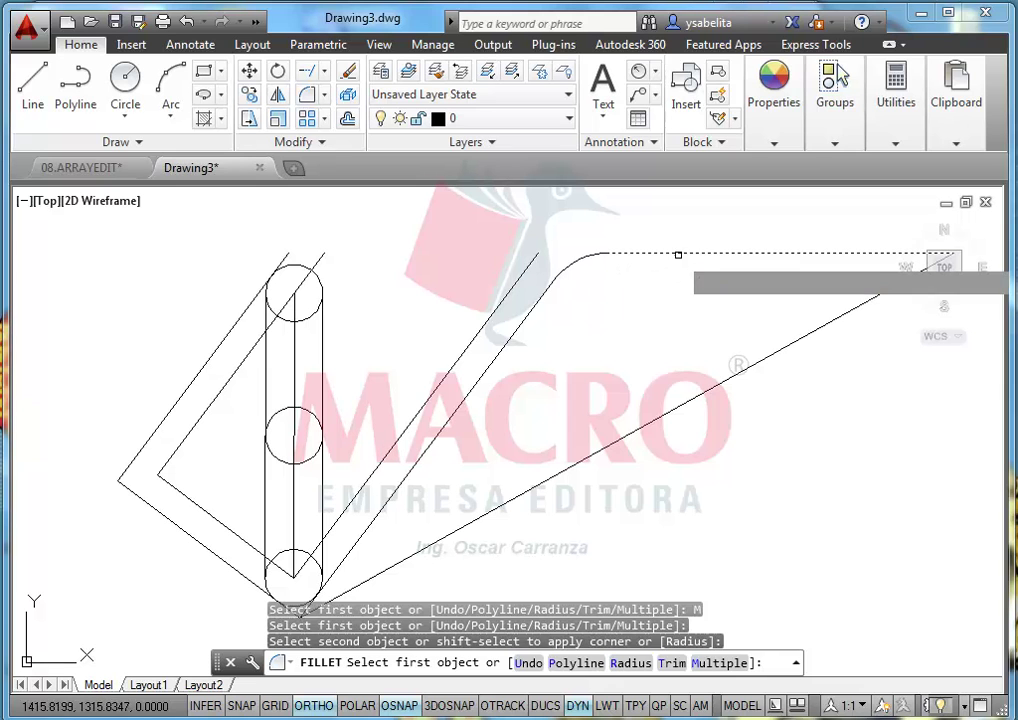
click(675, 254)
click(520, 272)
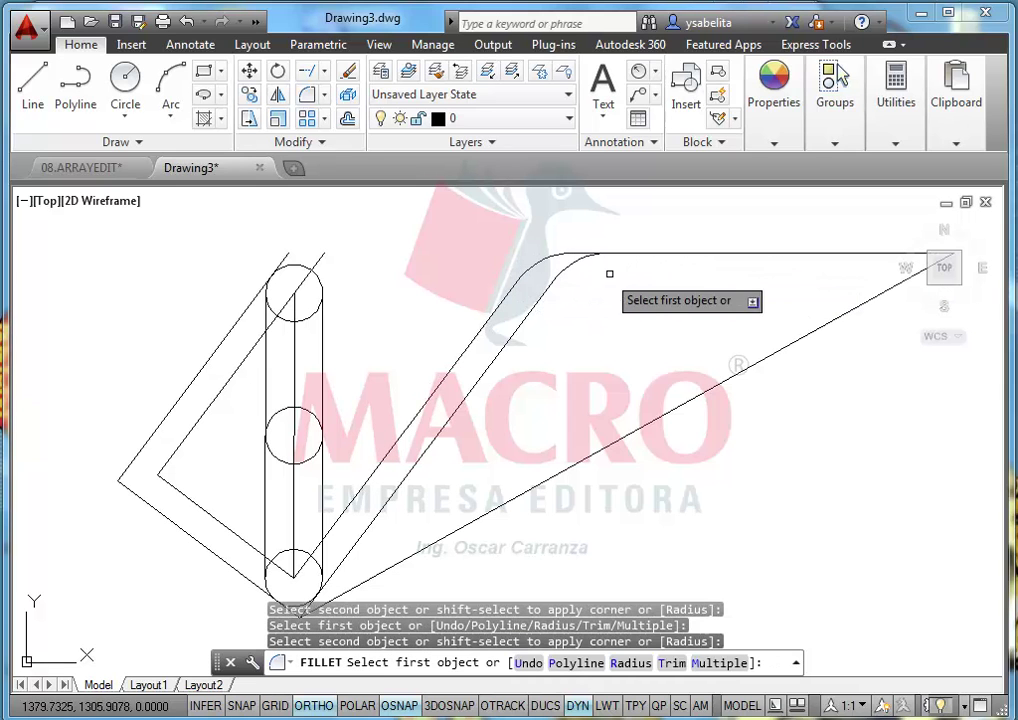
click(638, 254)
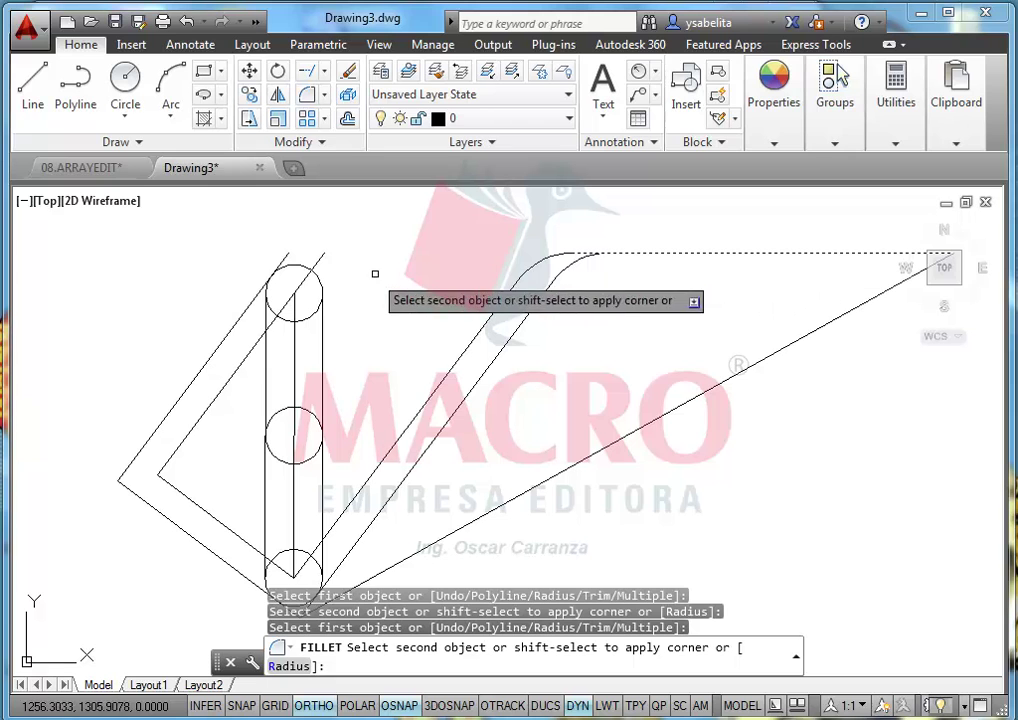
click(322, 263)
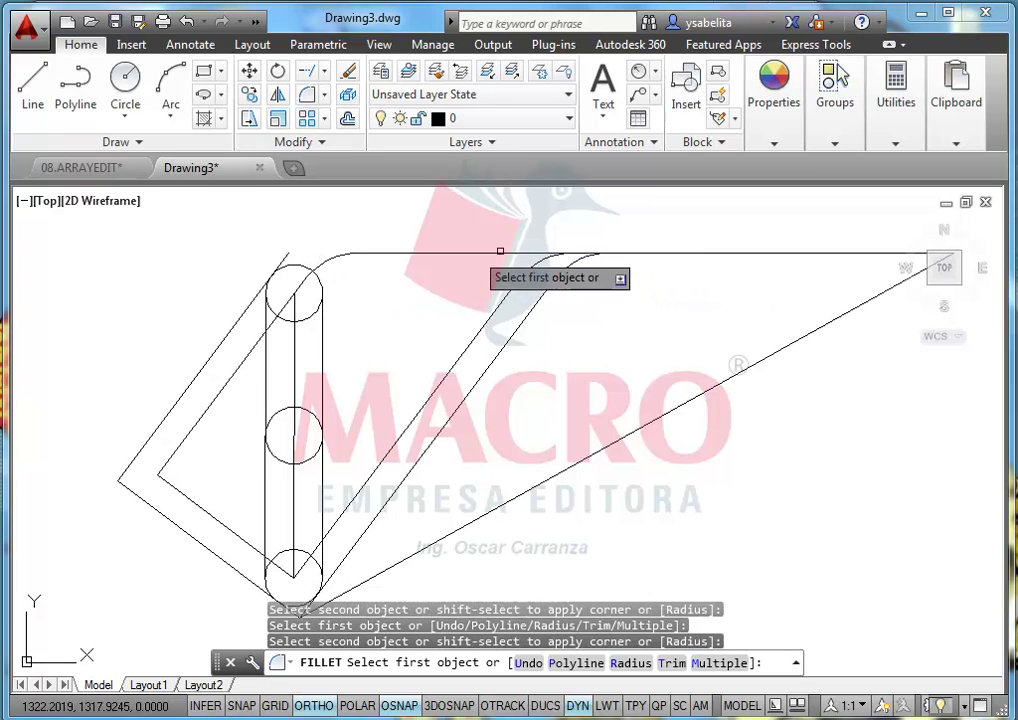
click(715, 252)
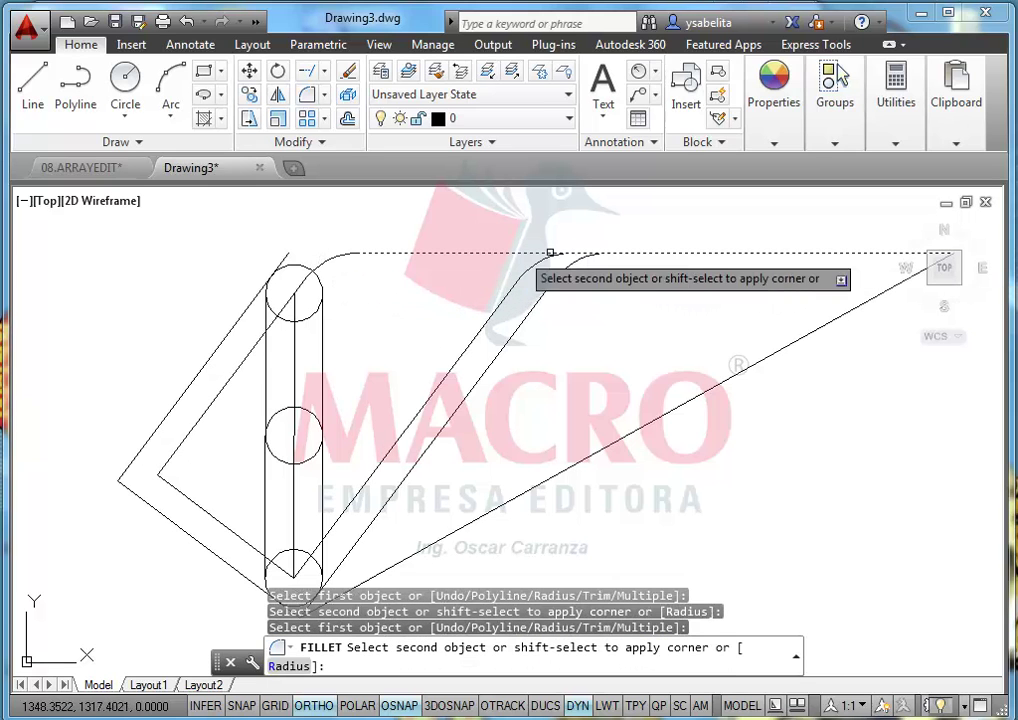
click(284, 257)
scroll(540, 276, down, 4)
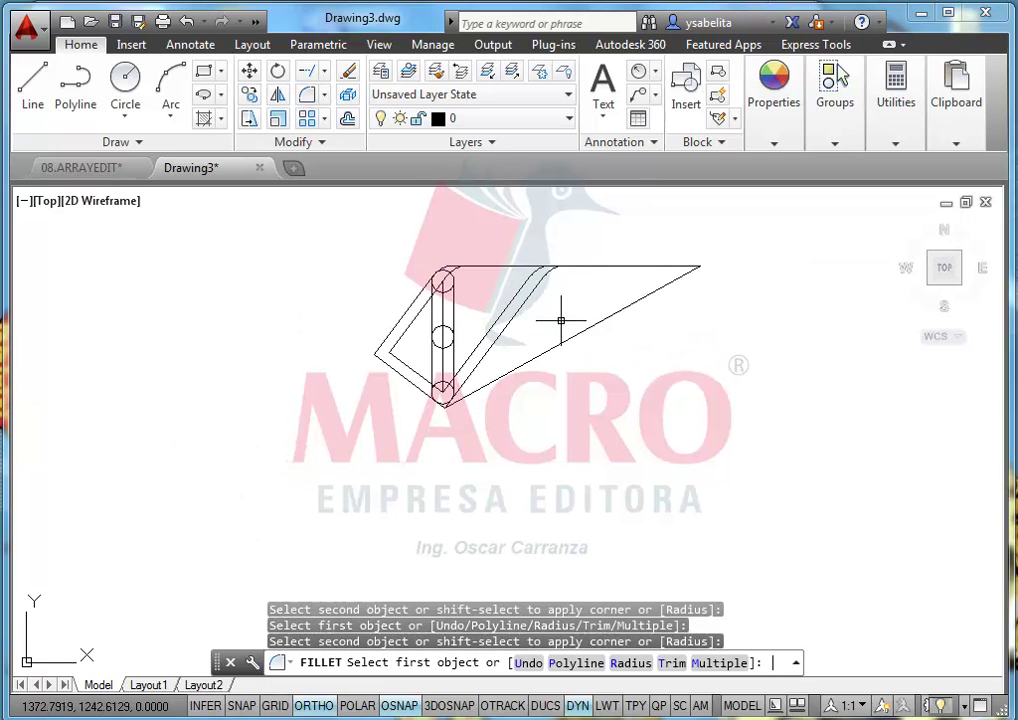
key(Return)
scroll(523, 281, up, 2)
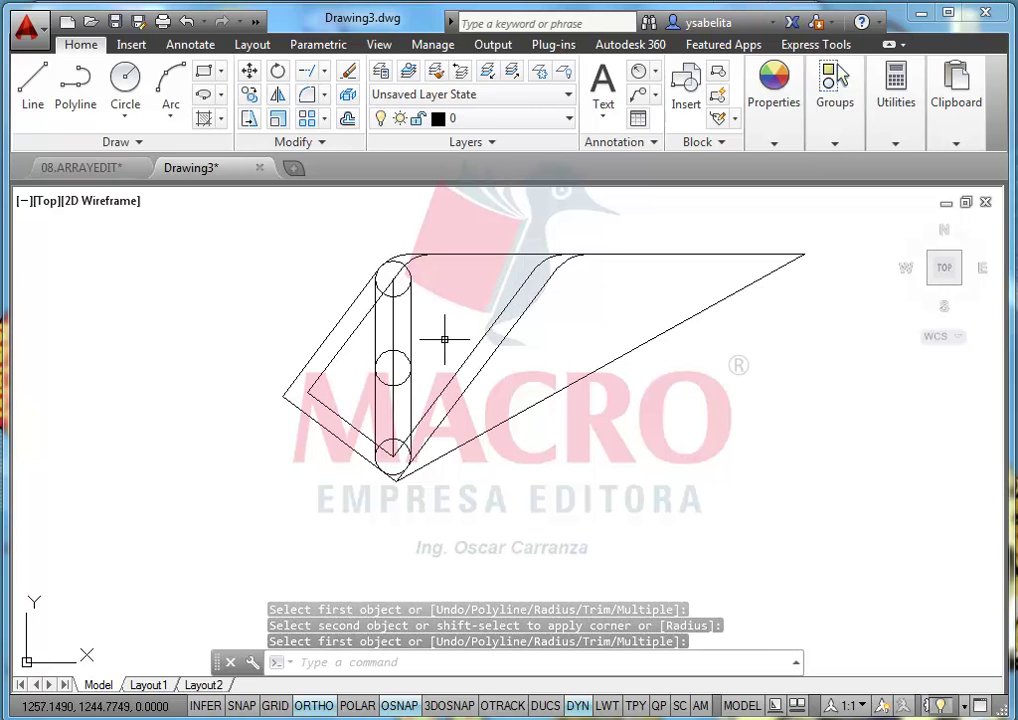
middle_drag(445, 345, 515, 279)
scroll(478, 283, up, 2)
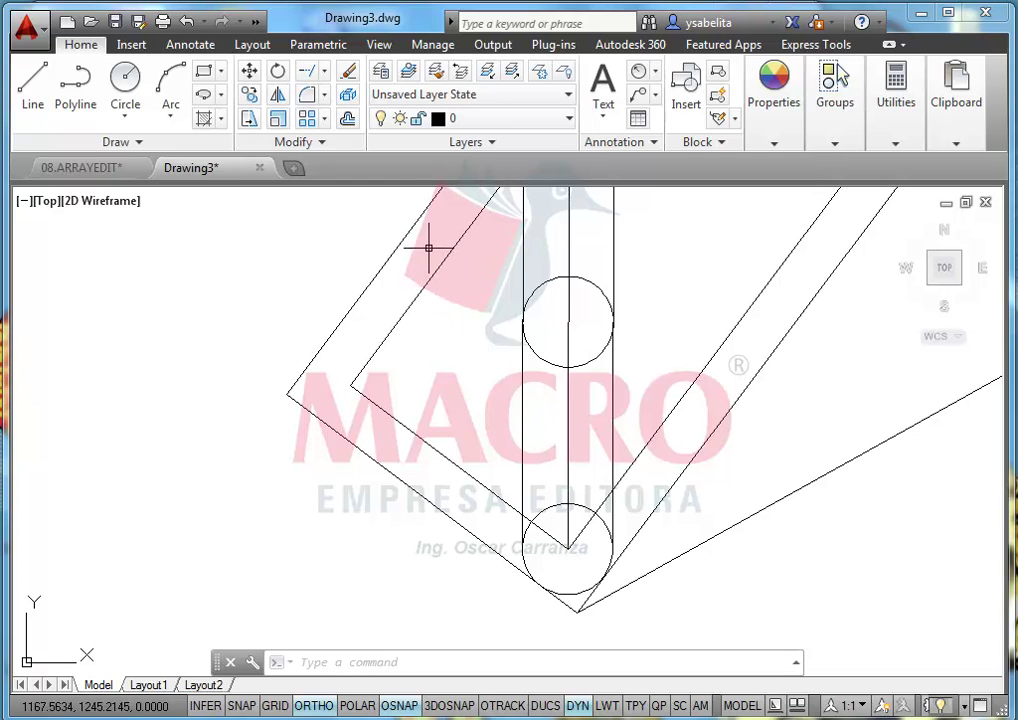
Step: Chamfer the inner outline's left corner with distances 40 and 30
click(324, 96)
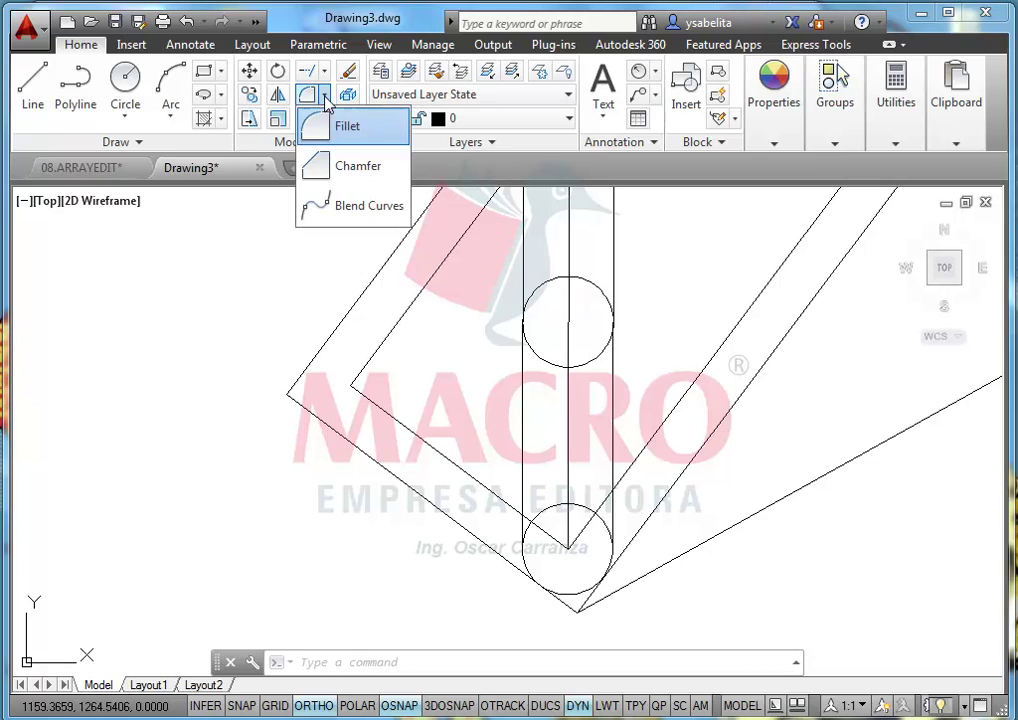
click(348, 168)
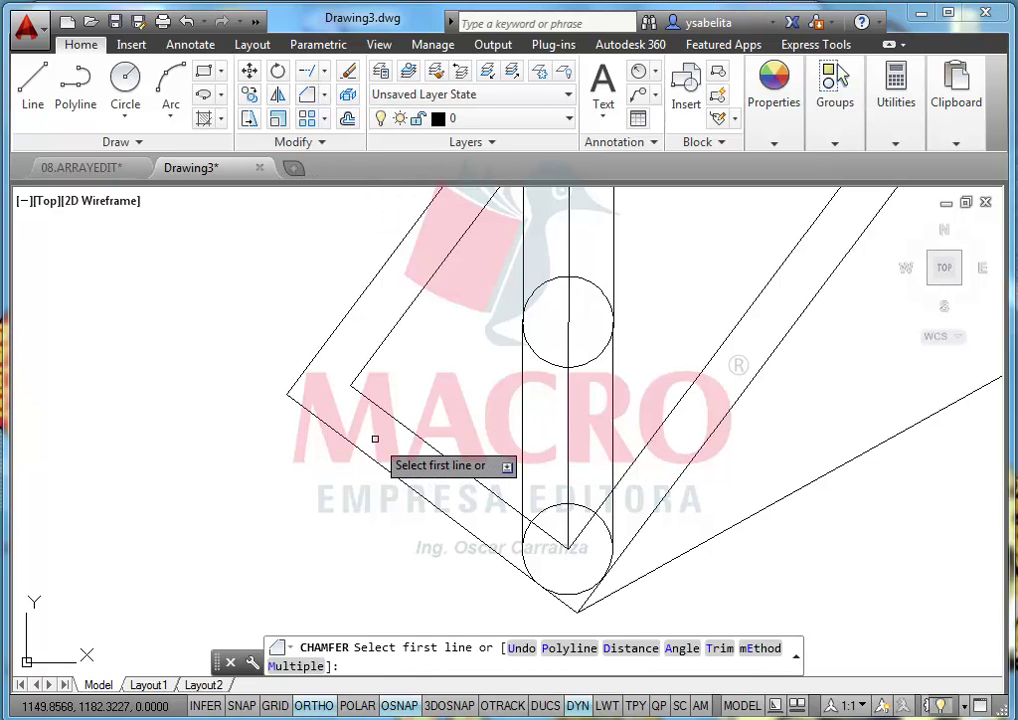
text(D)
key(Return)
text(40)
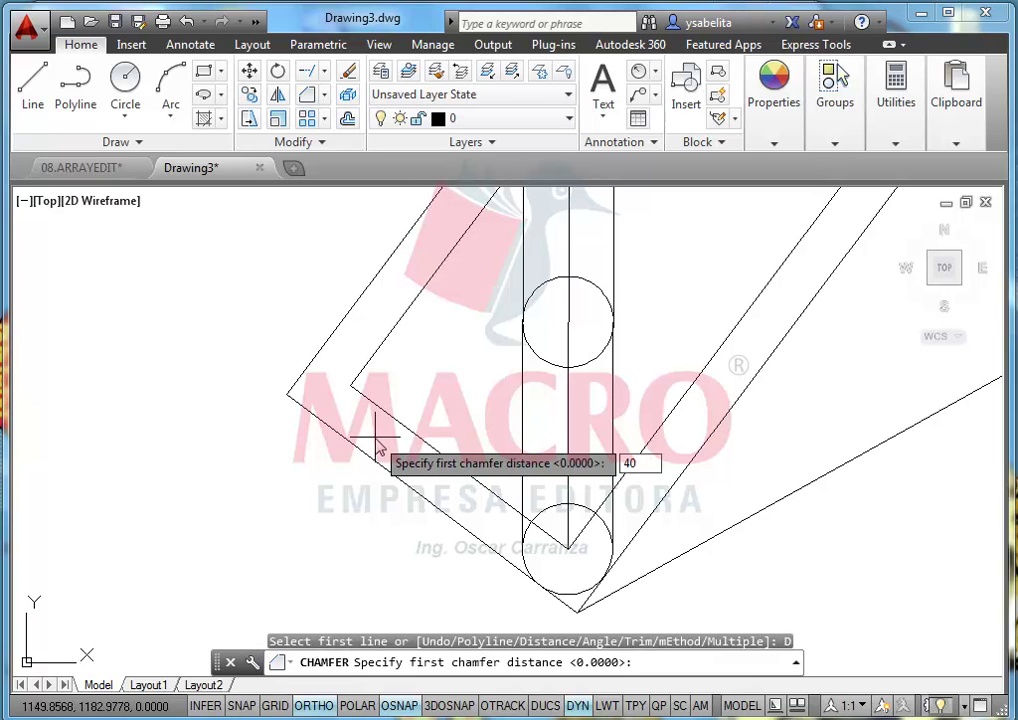
key(Return)
text(30)
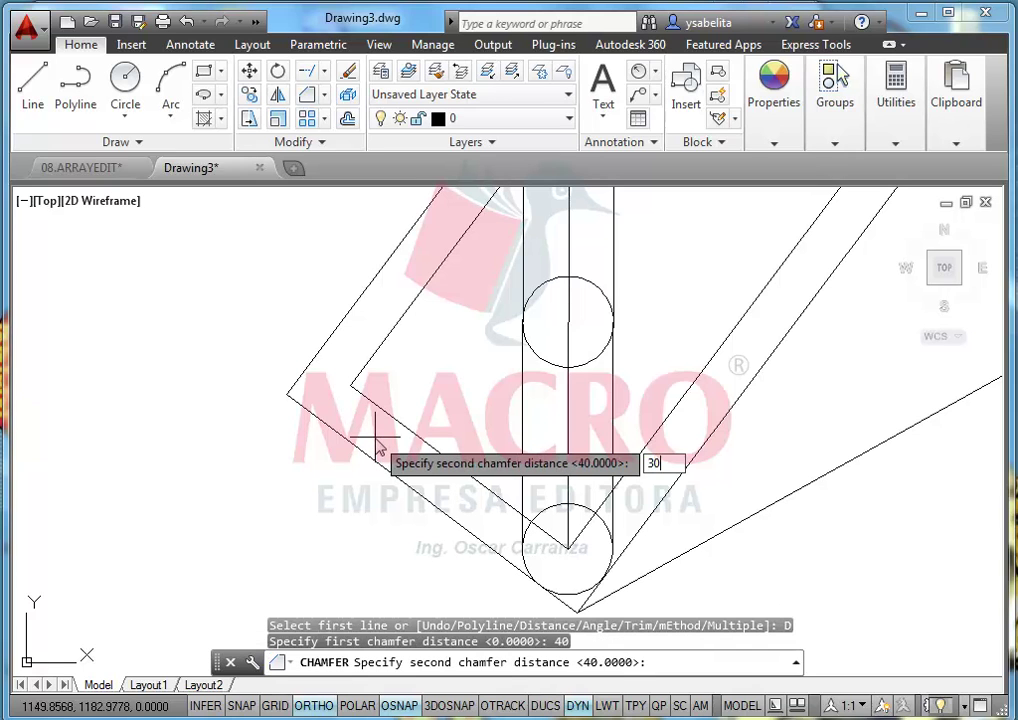
key(Return)
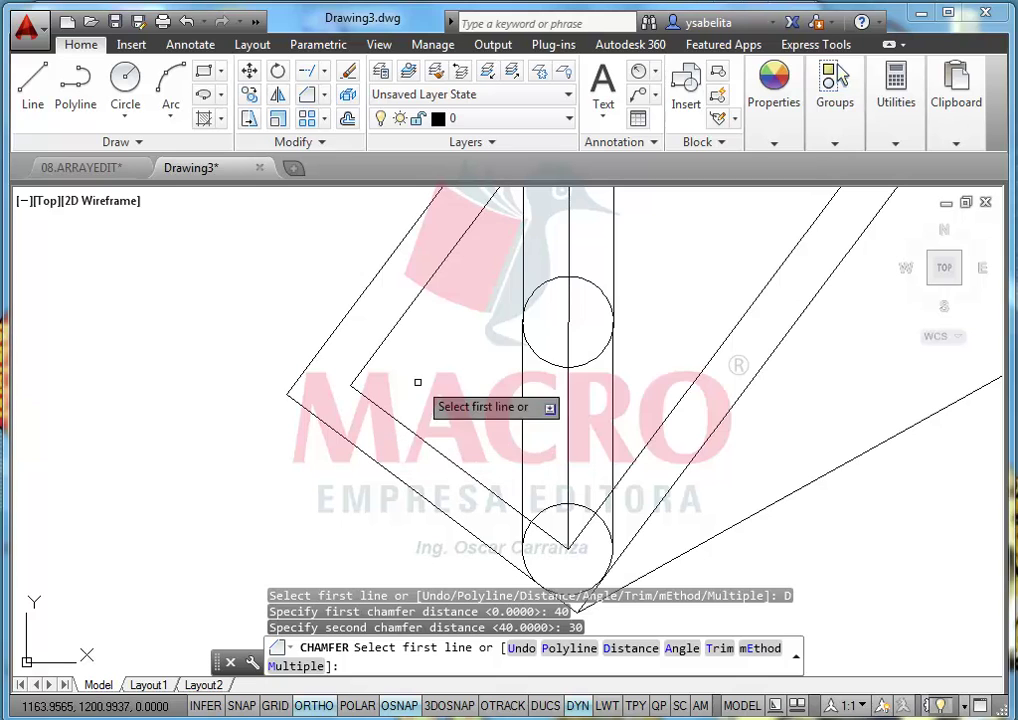
click(405, 312)
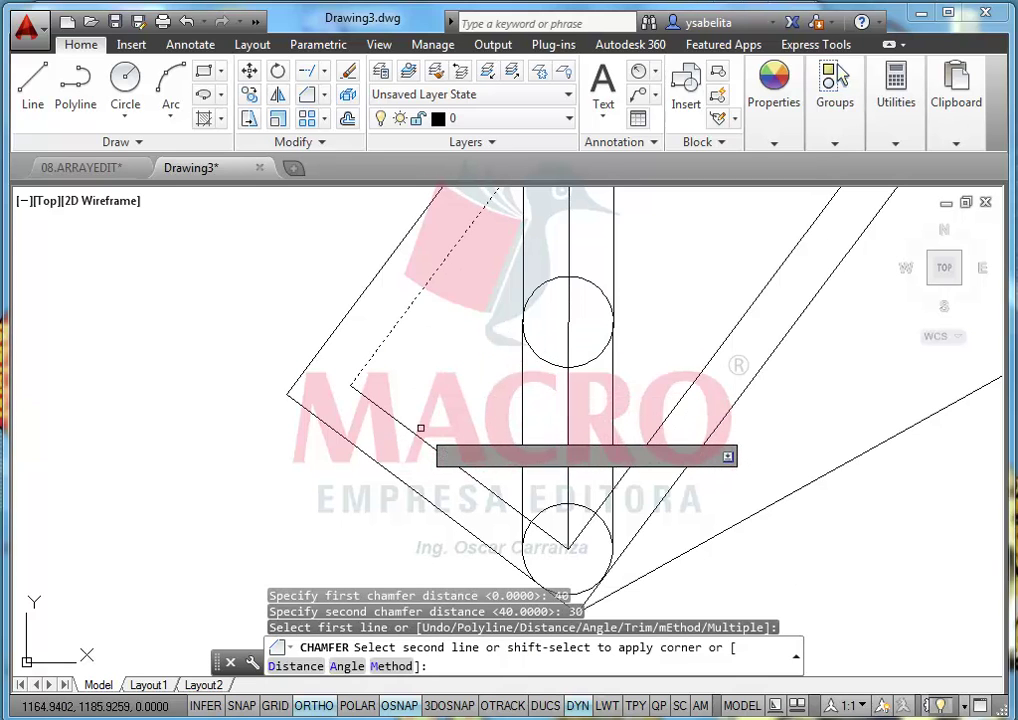
click(421, 438)
Step: Apply the same 40/30 chamfer to the outer outline's left corner
key(Return)
click(363, 295)
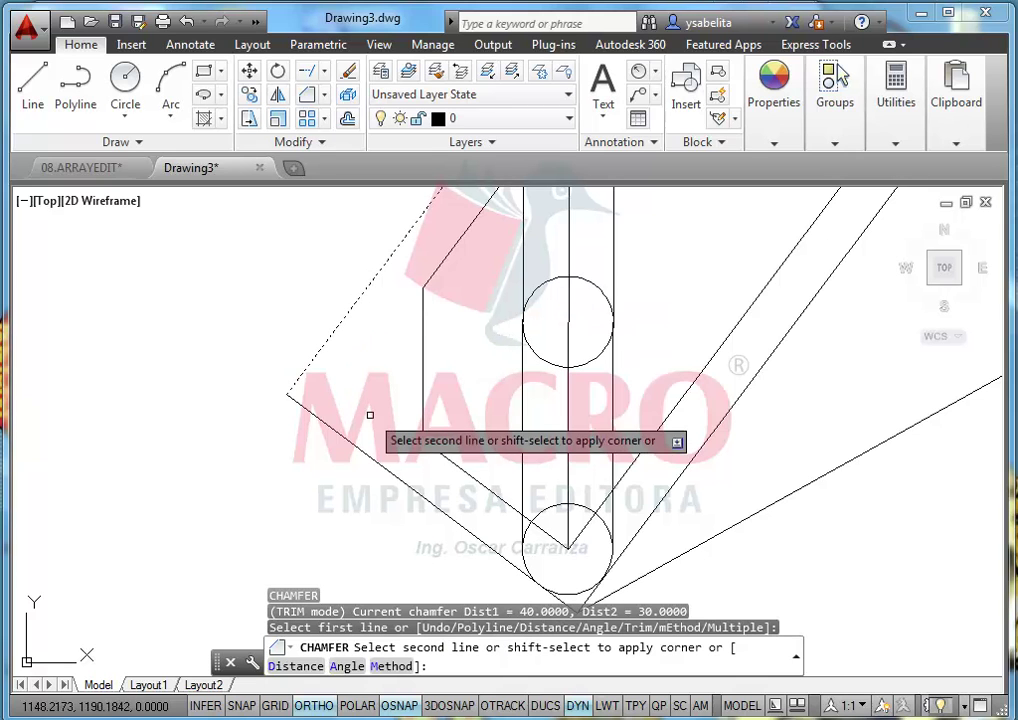
click(375, 465)
scroll(375, 465, down, 3)
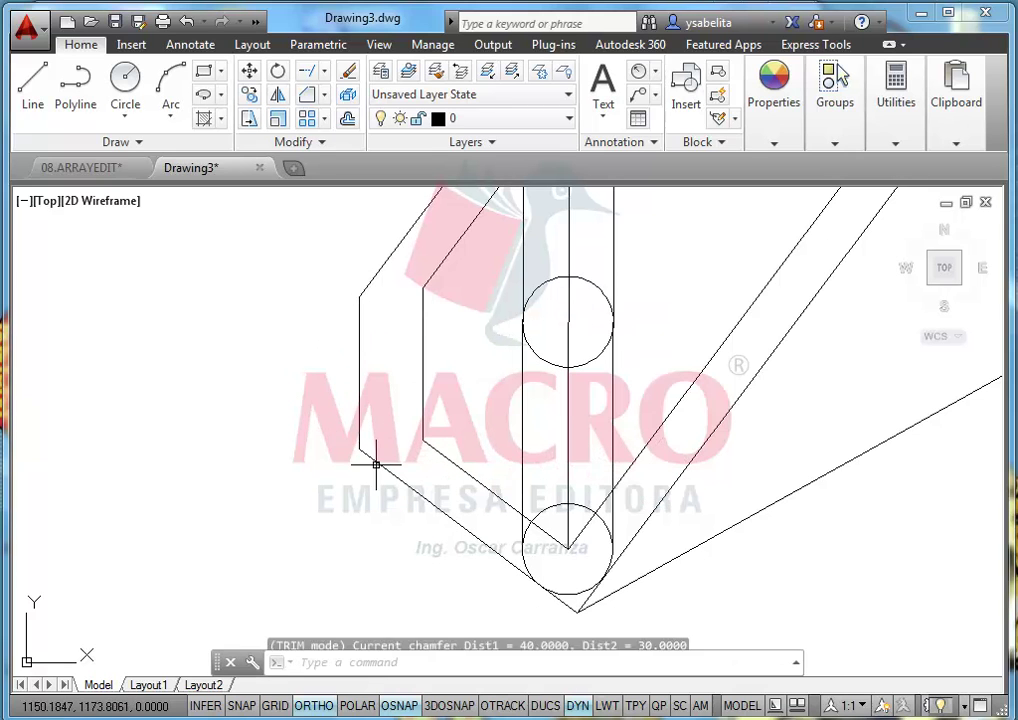
scroll(362, 390, down, 2)
middle_drag(362, 390, 302, 409)
mouse_move(421, 413)
middle_down()
mouse_move(380, 465)
mouse_move(599, 384)
middle_up()
scroll(451, 453, up, 2)
scroll(451, 453, up, 2)
Step: Erase the inner and outer leftover diagonals running down to the lower circle
key(Escape)
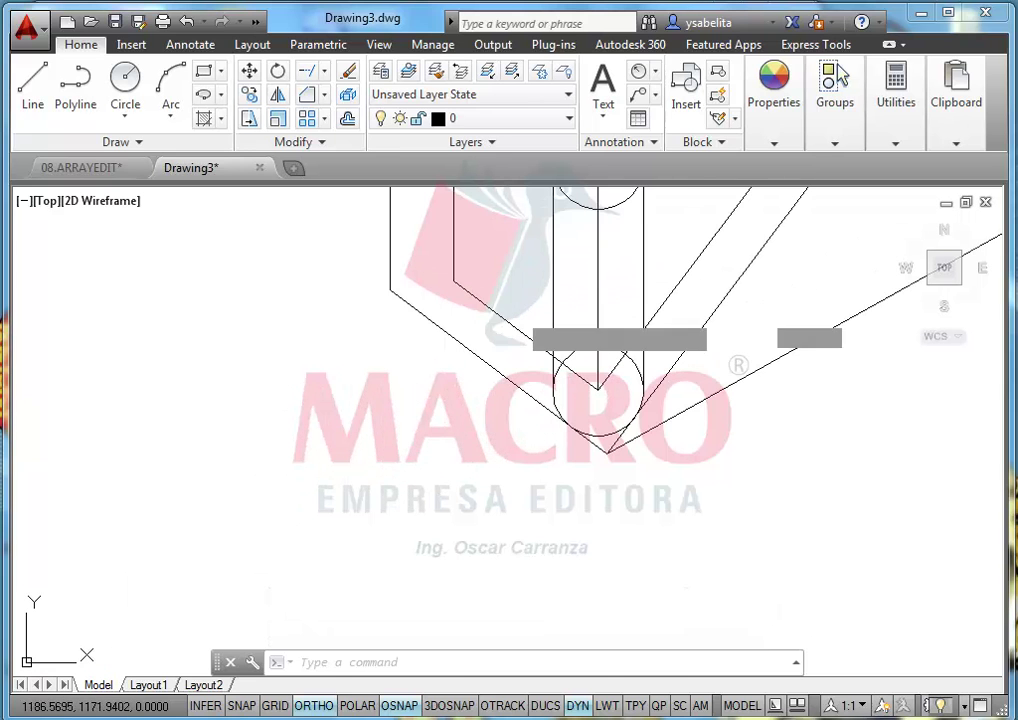
click(500, 317)
click(497, 348)
click(471, 394)
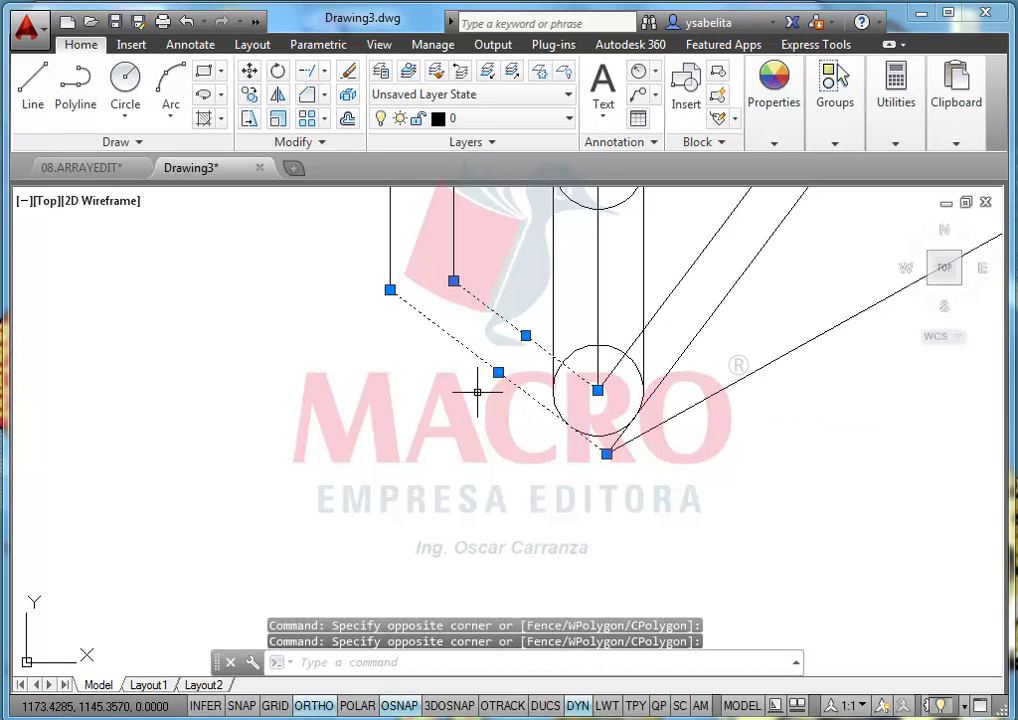
key(Delete)
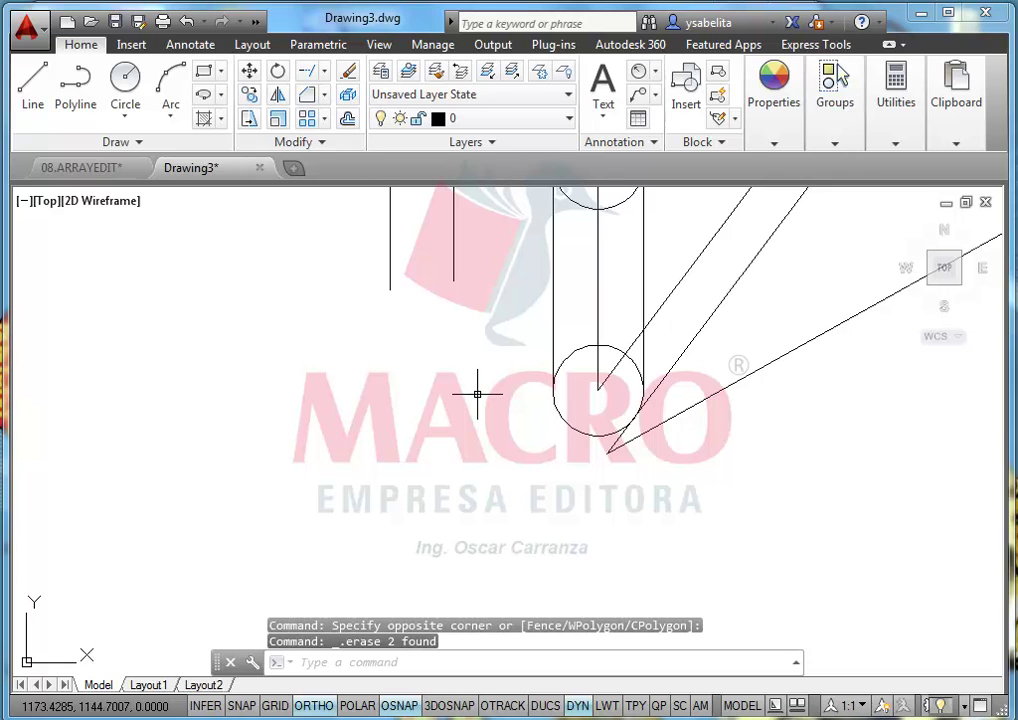
click(325, 97)
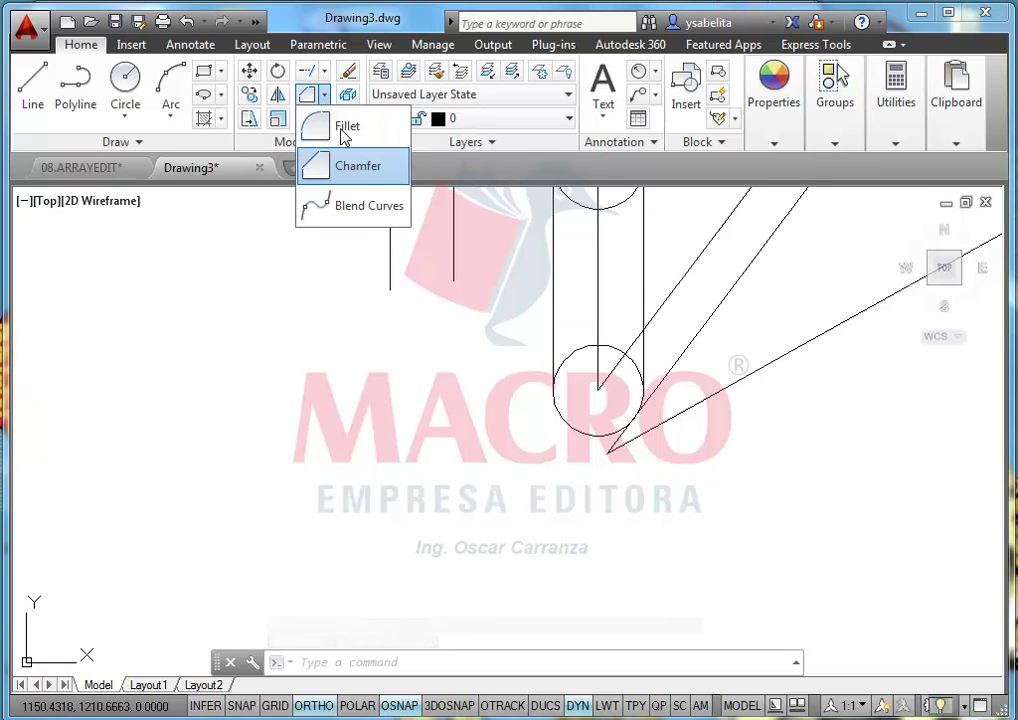
Step: Blend the inner vertical line into the lower circle, and the outer vertical line into the outer diagonal
click(393, 210)
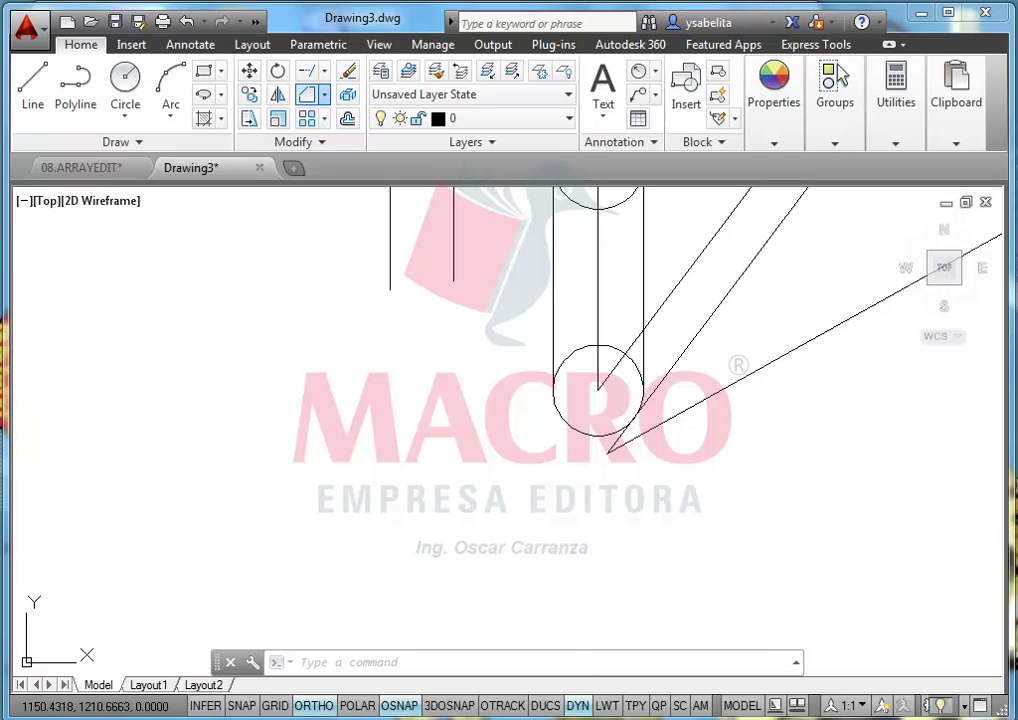
click(452, 270)
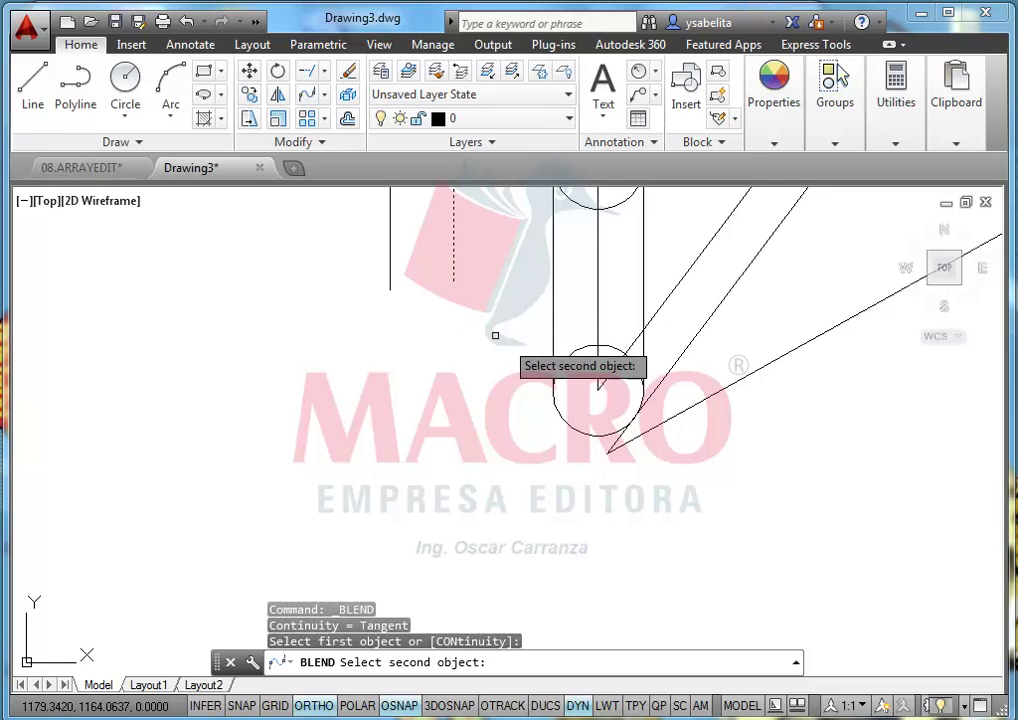
click(610, 378)
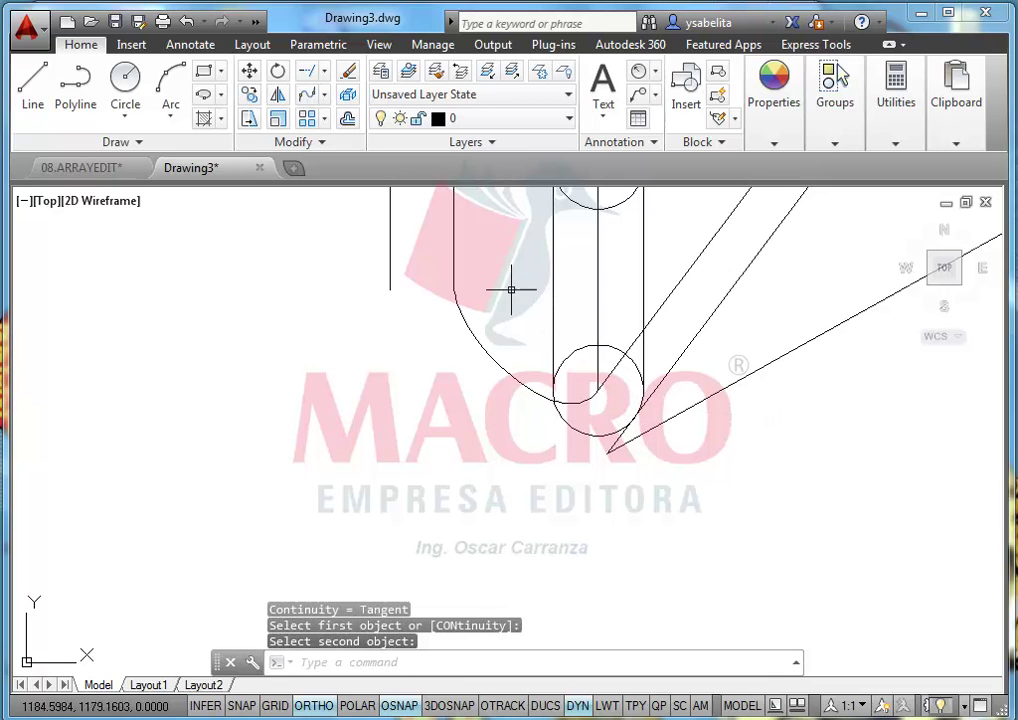
click(305, 100)
click(391, 270)
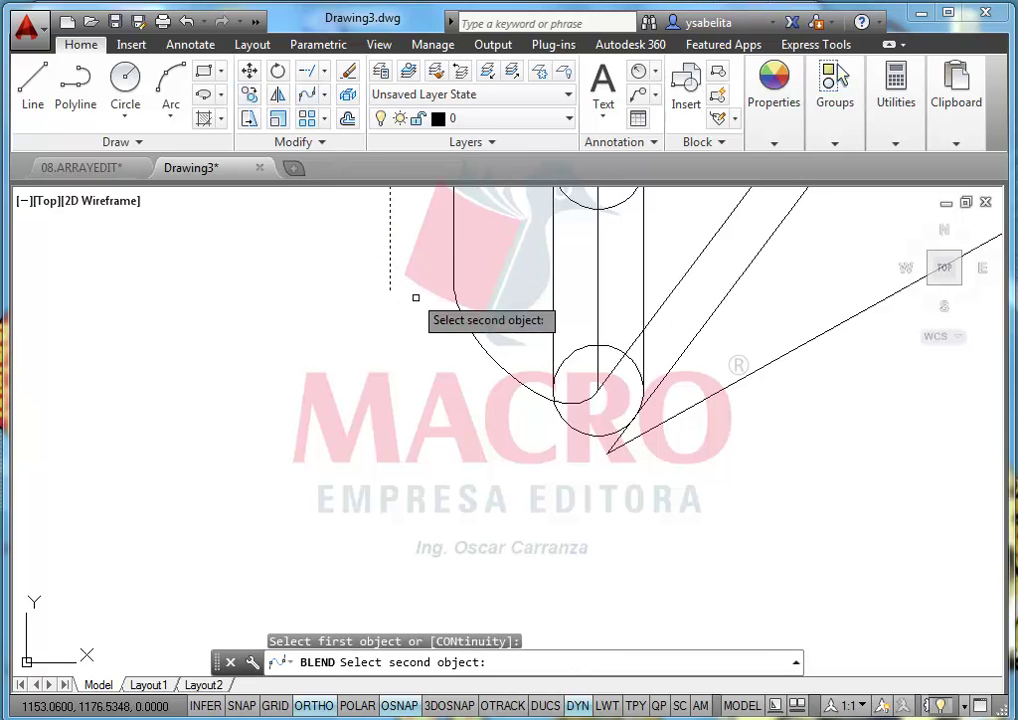
click(641, 434)
scroll(474, 431, down, 5)
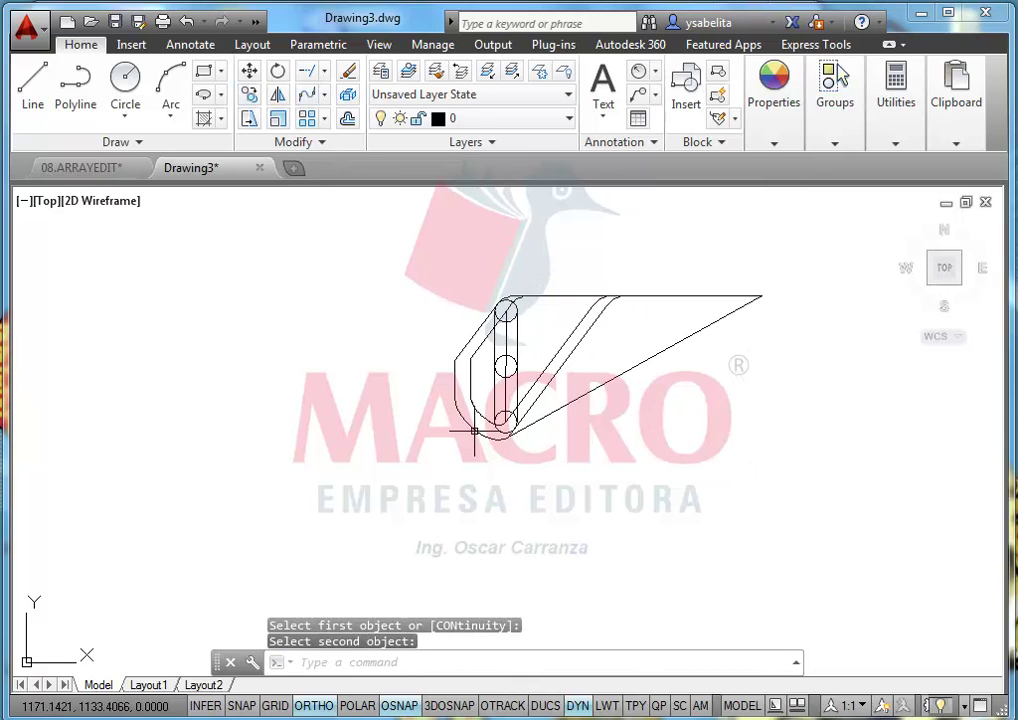
middle_drag(505, 432, 345, 450)
scroll(501, 340, up, 2)
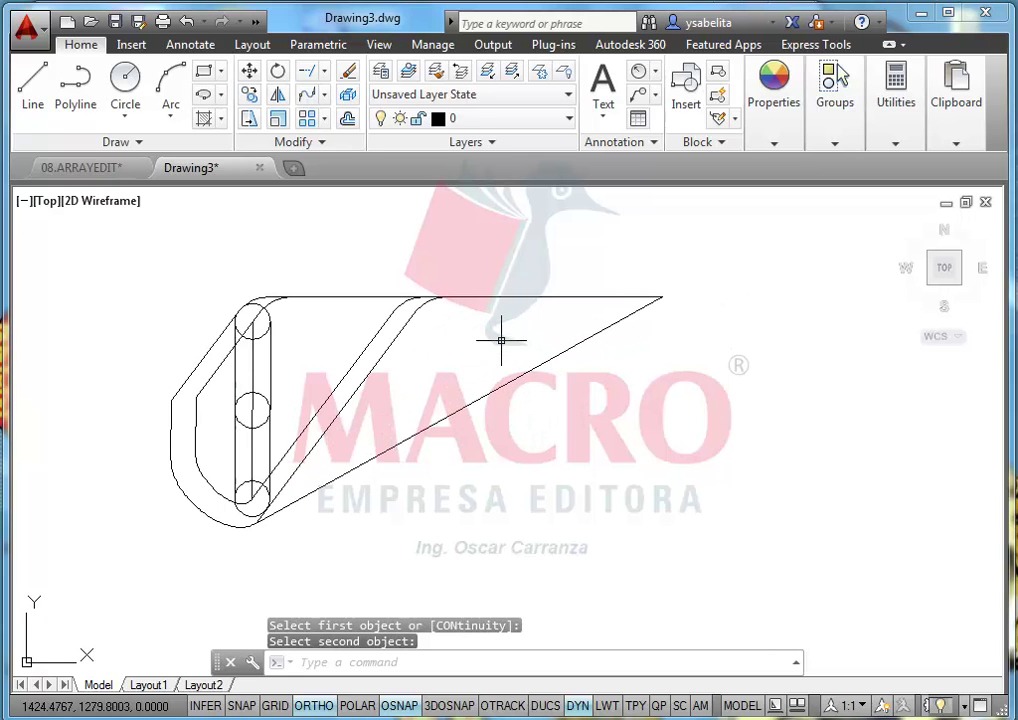
middle_drag(498, 341, 498, 364)
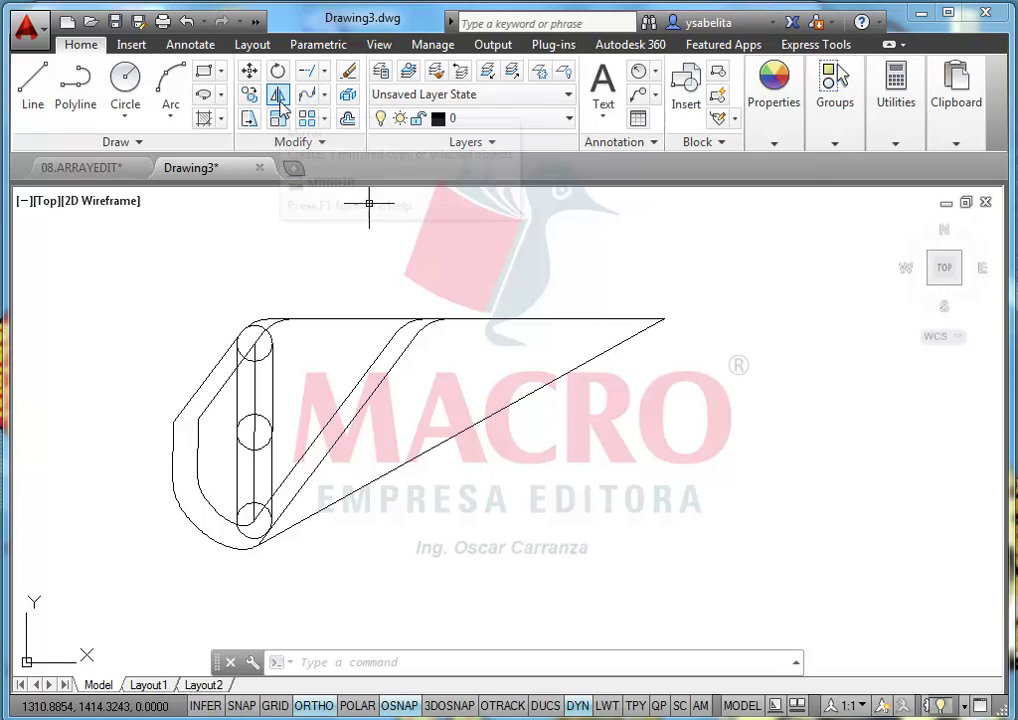
Step: Mirror all 20 bracket objects about the top horizontal edge, keeping the originals
click(278, 96)
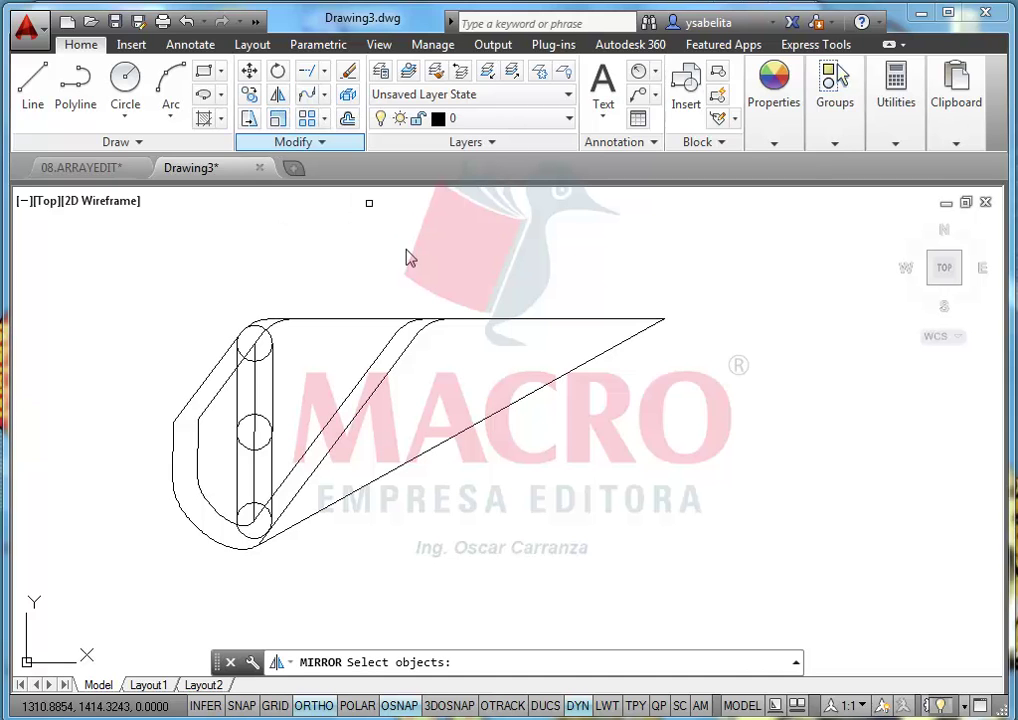
click(703, 285)
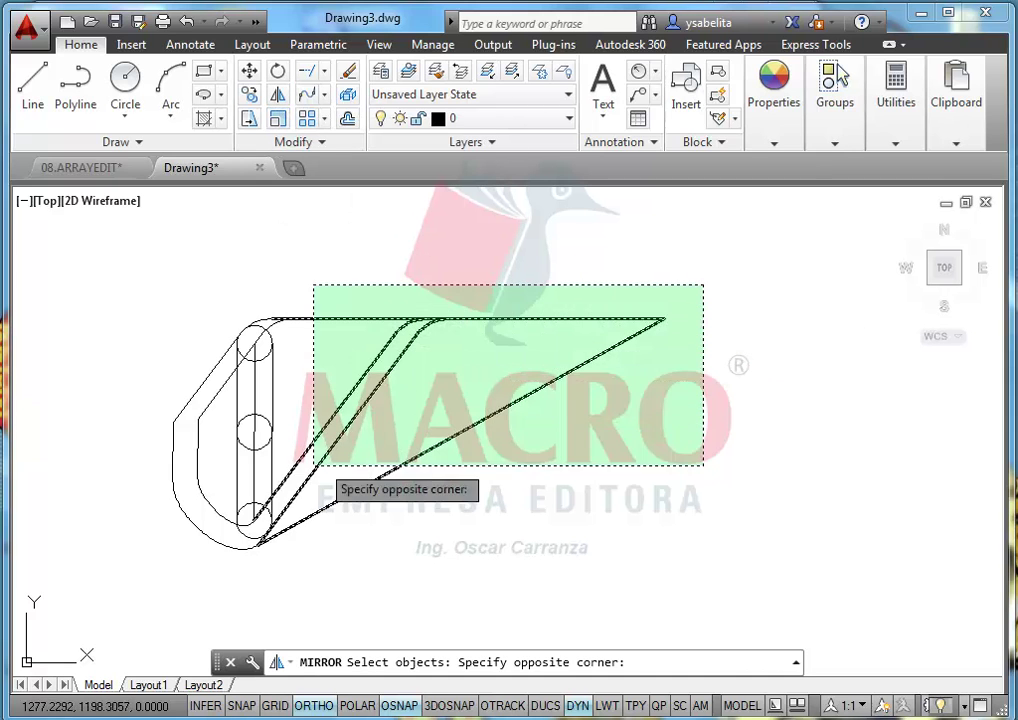
click(143, 559)
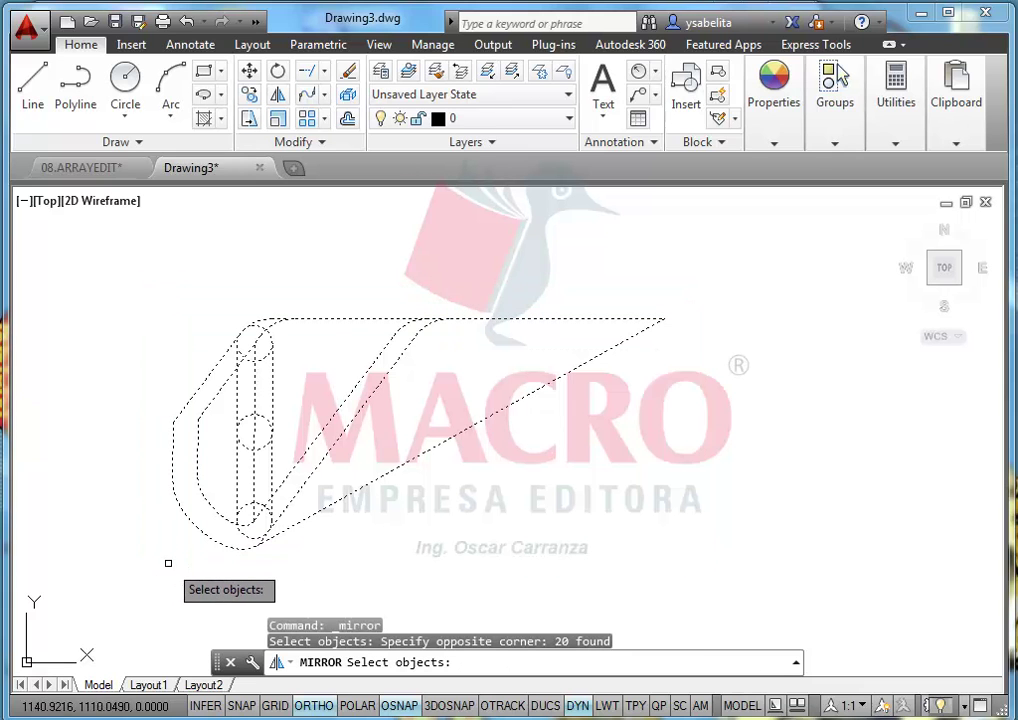
key(Return)
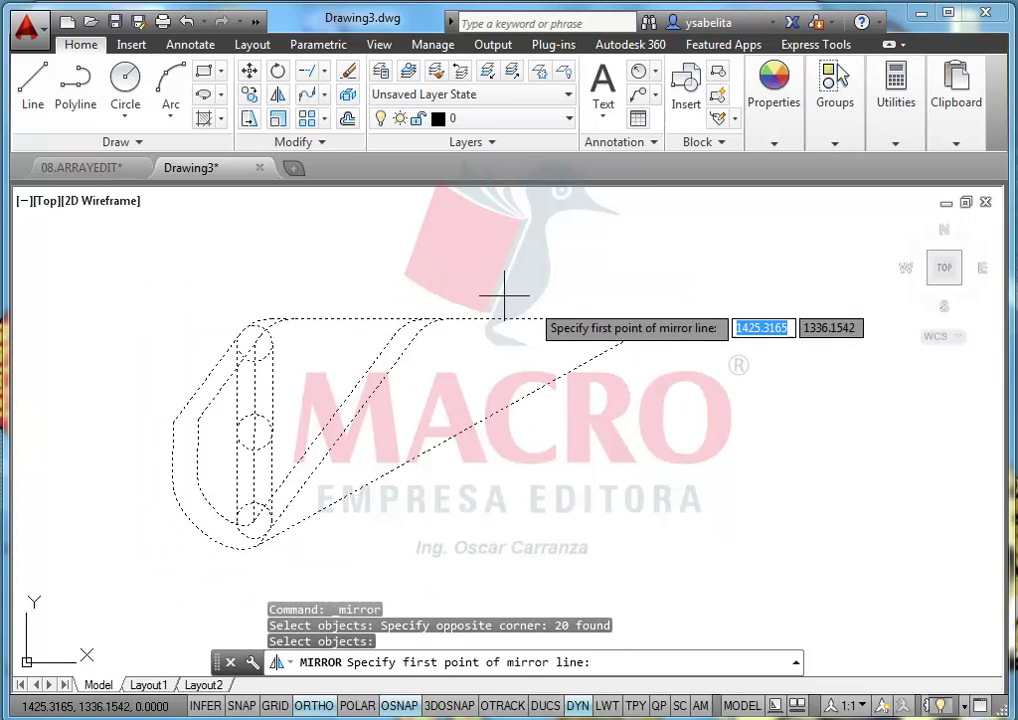
click(664, 319)
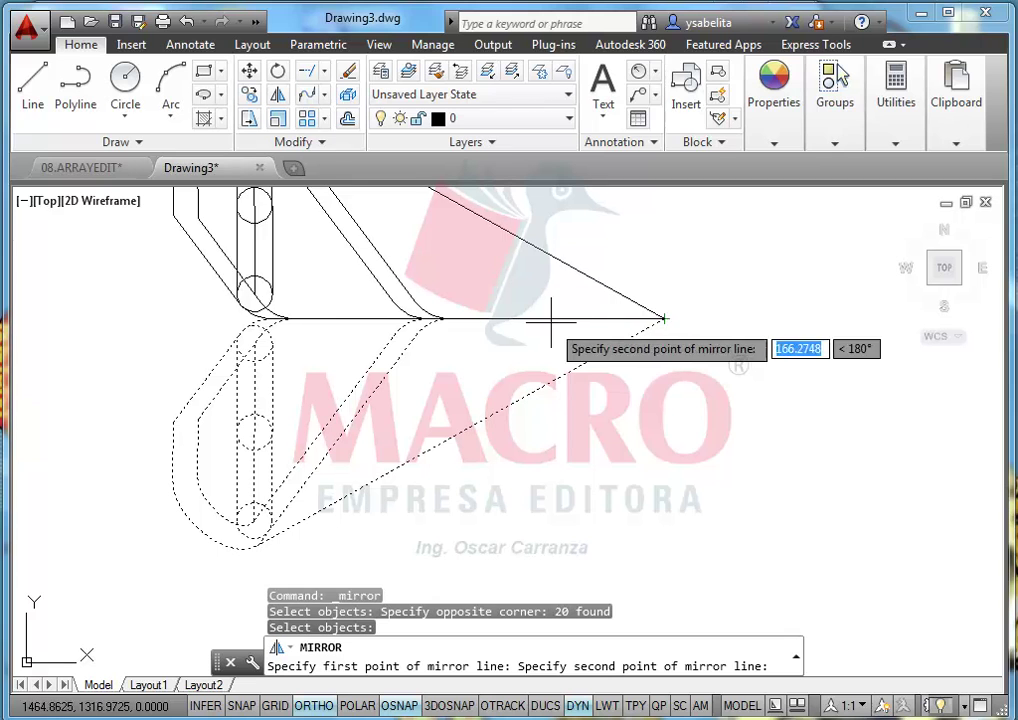
click(467, 319)
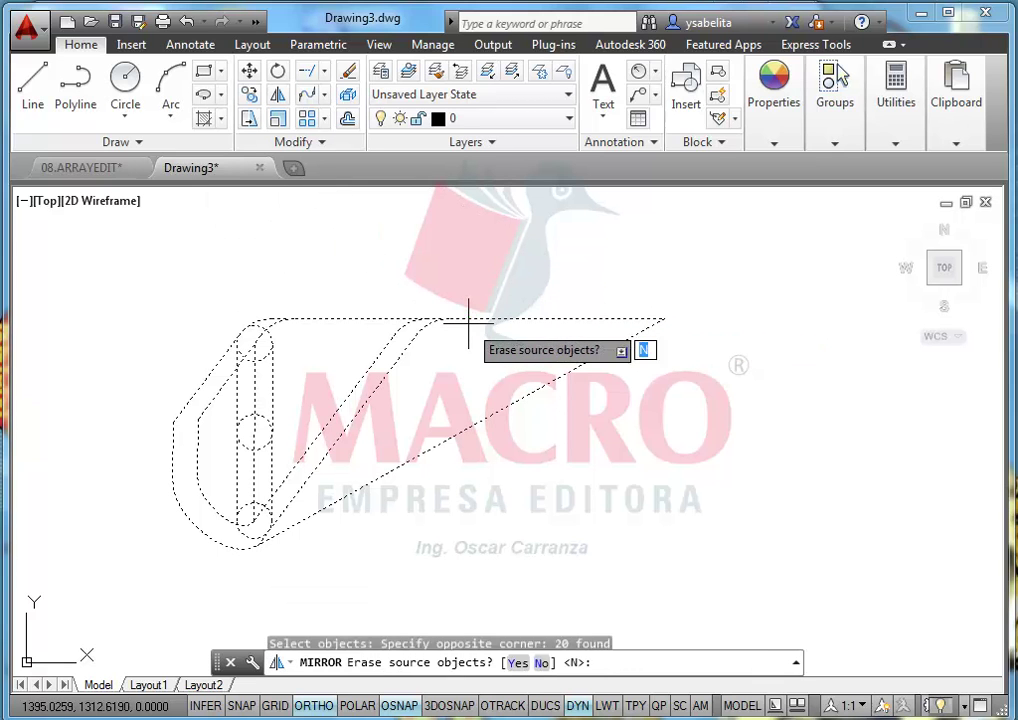
key(Return)
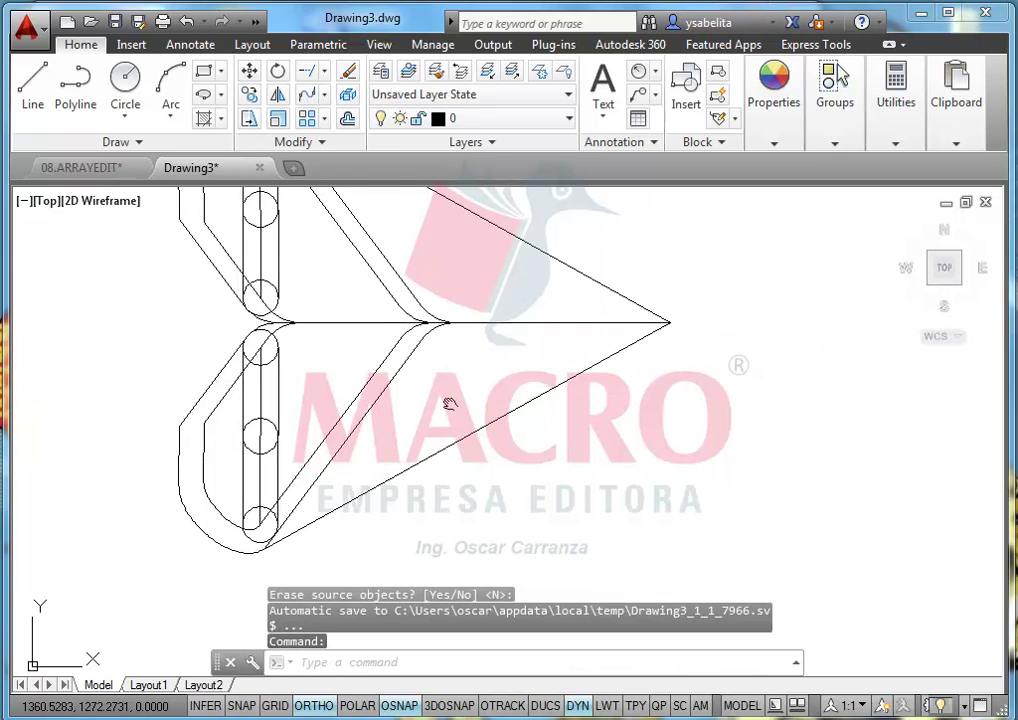
middle_drag(448, 404, 449, 468)
scroll(449, 404, down, 3)
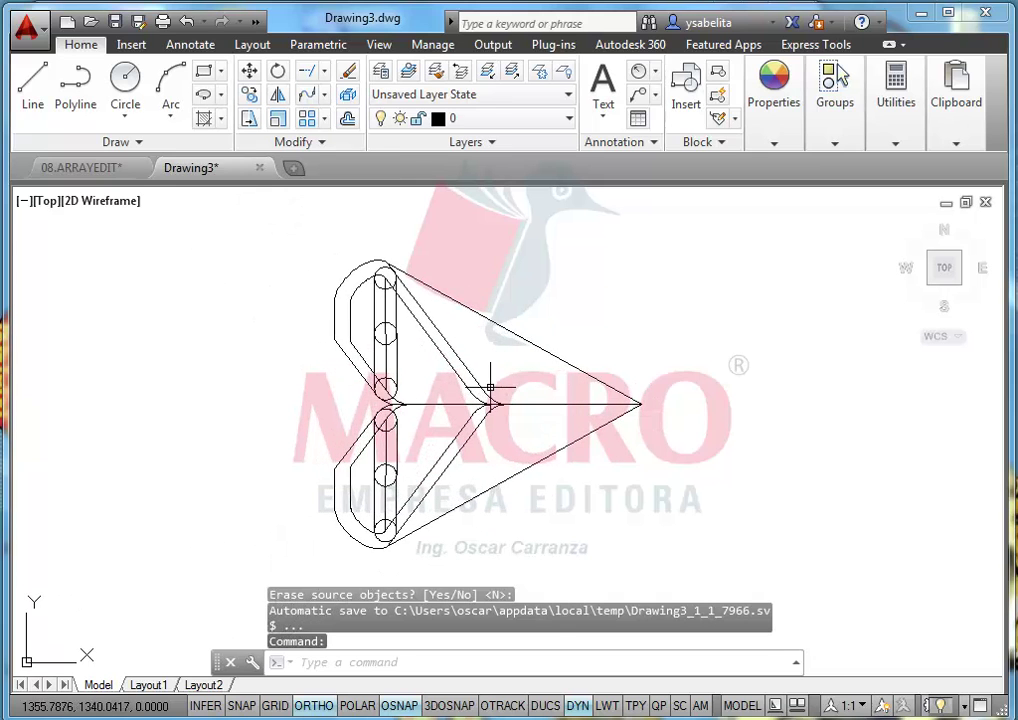
middle_click(483, 386)
middle_click(483, 386)
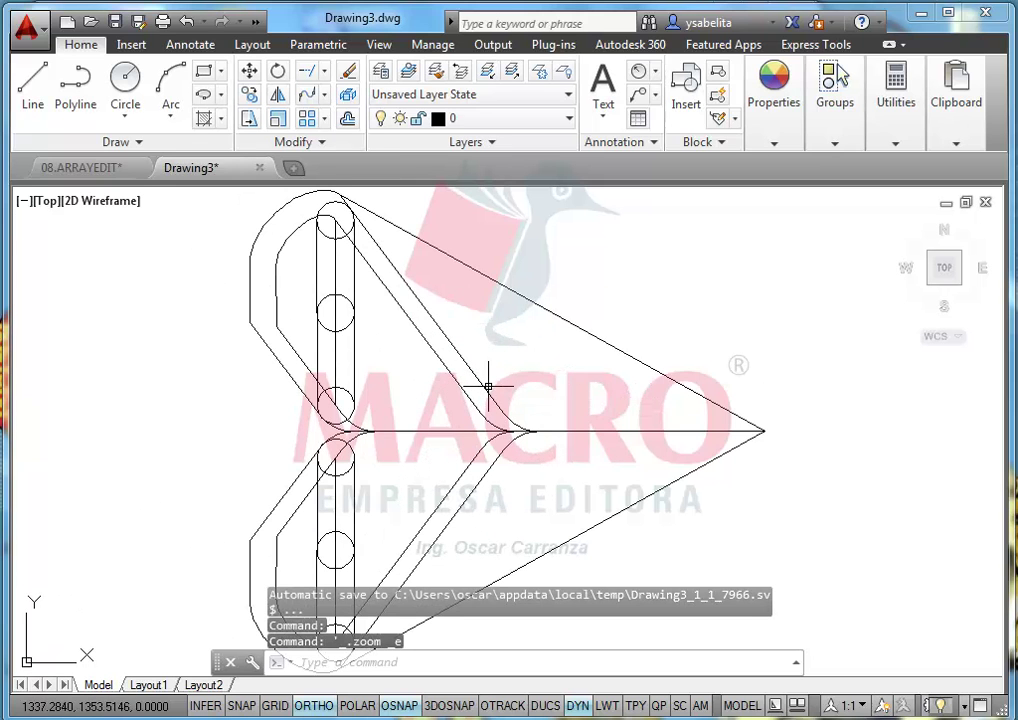
scroll(504, 376, down, 4)
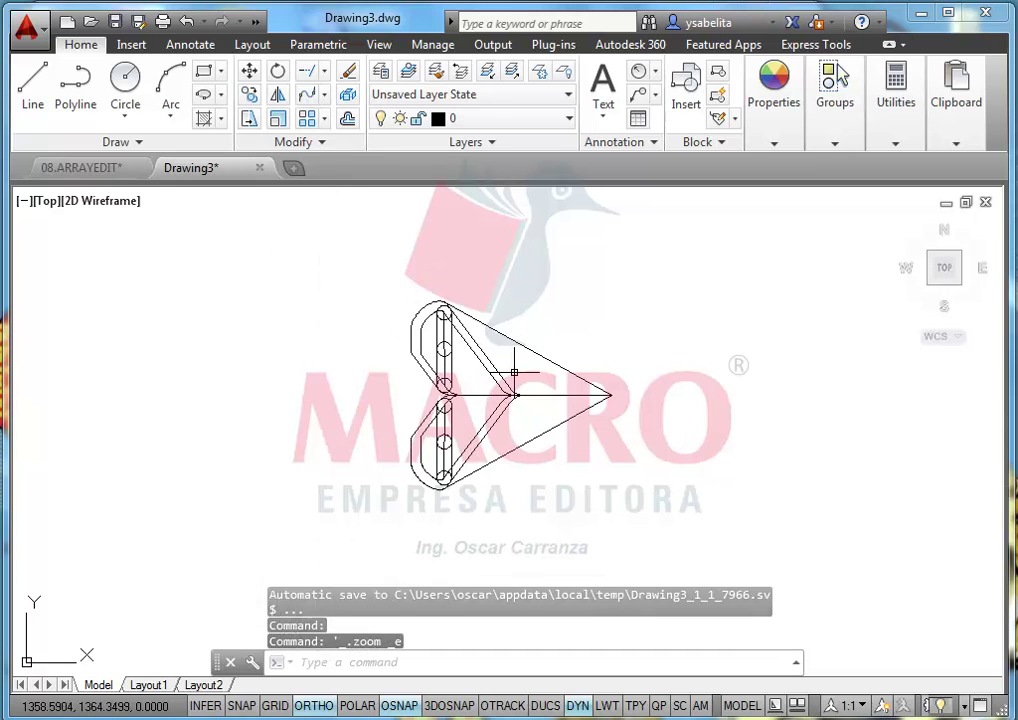
middle_drag(520, 355, 489, 355)
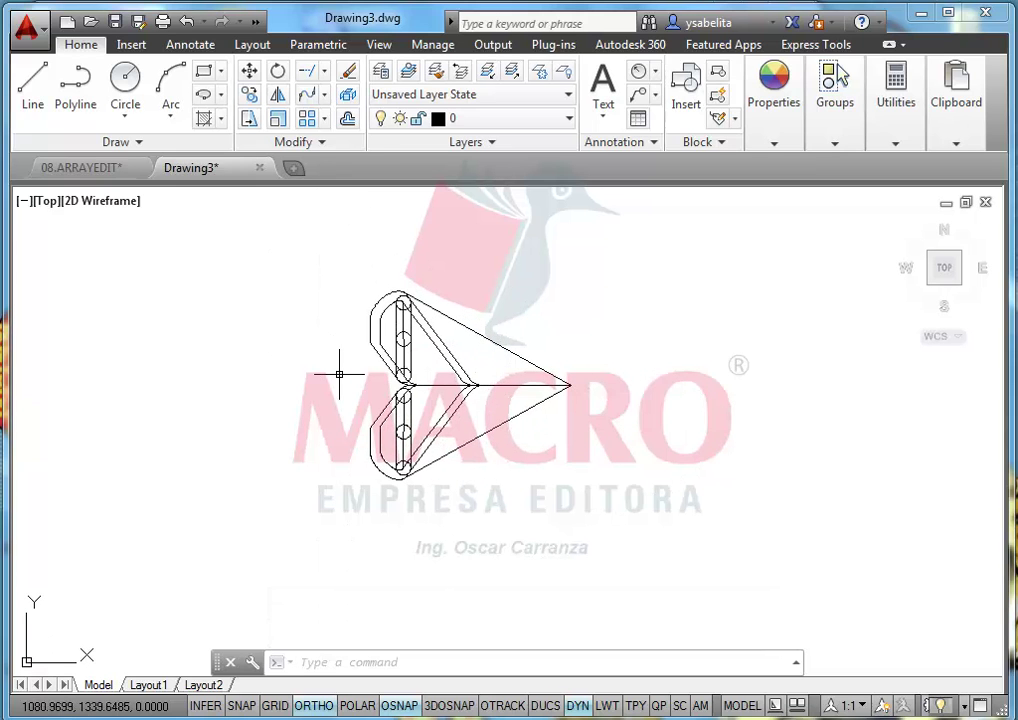
scroll(340, 375, up, 2)
middle_drag(341, 375, 285, 416)
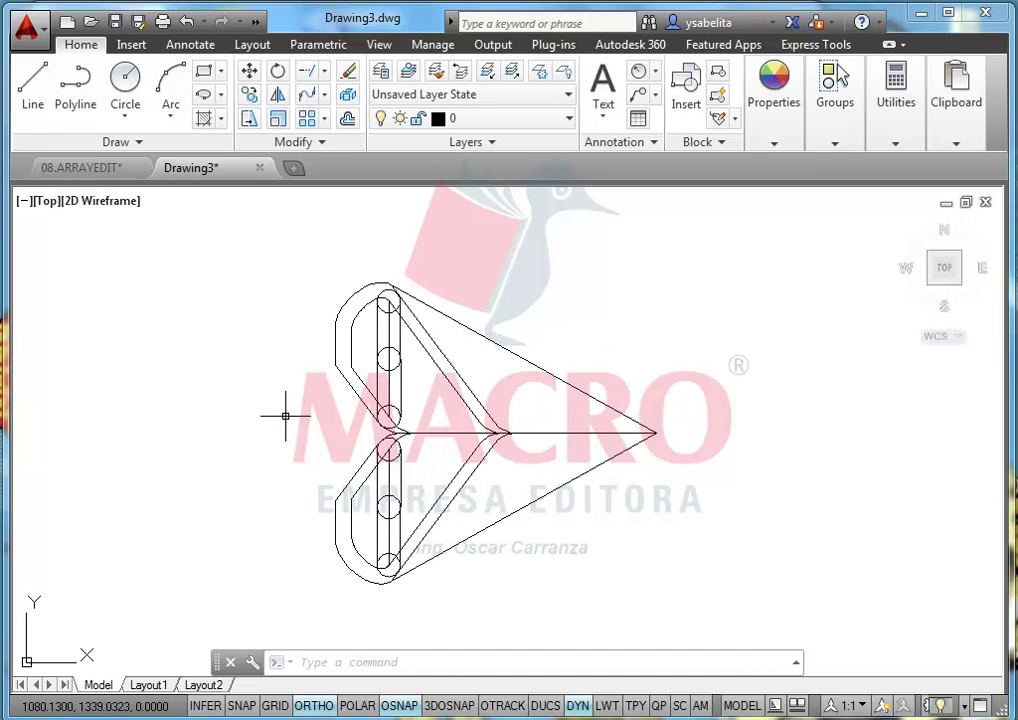